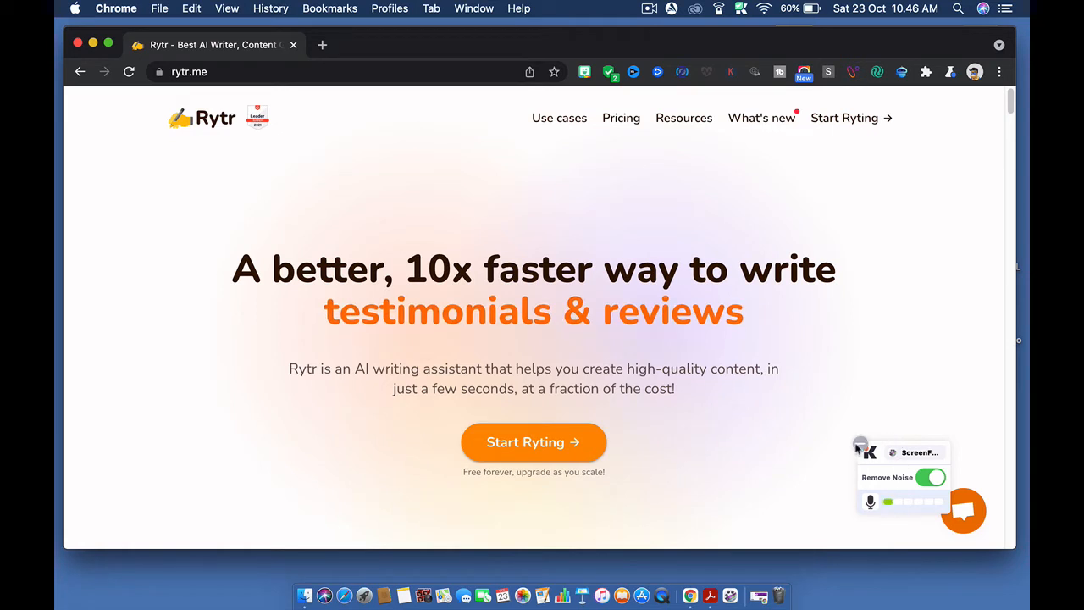
Step: Scroll the rytr.me homepage past ratings and testimonials to the choose-input-write pitch
{"action": "left_click", "coordinate": [858, 445]}
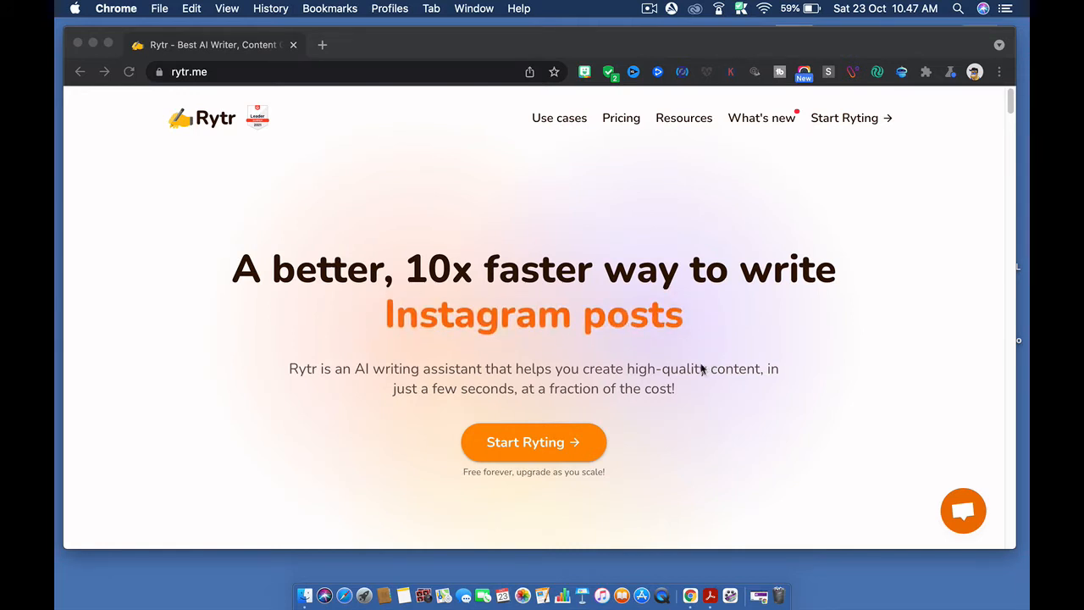
{"action": "scroll", "coordinate": [716, 383], "scroll_direction": "down", "scroll_amount": 1}
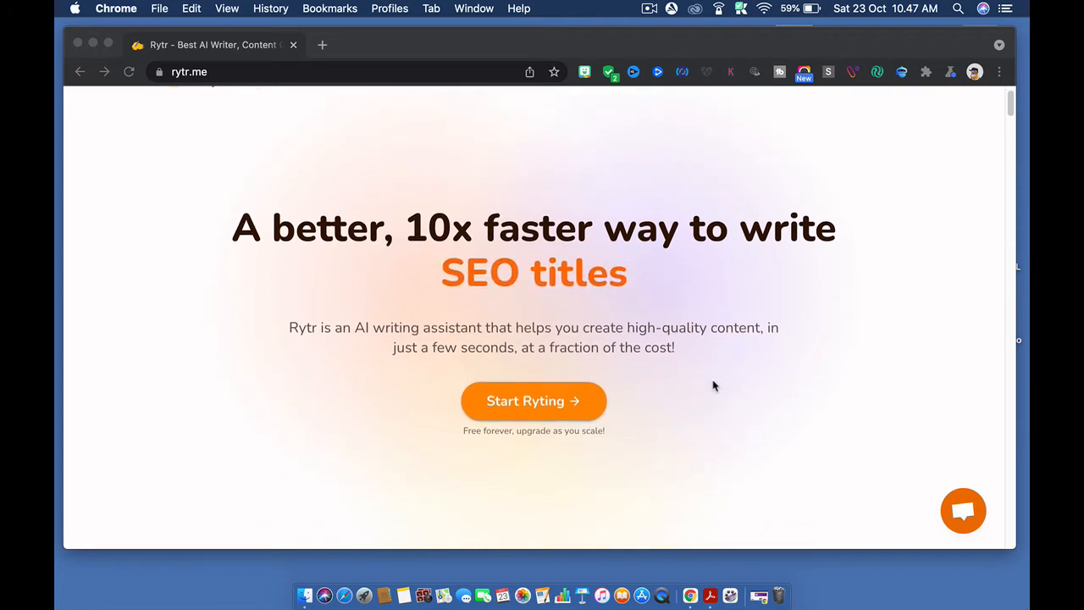
{"action": "scroll", "coordinate": [715, 386], "scroll_direction": "down", "scroll_amount": 2}
{"action": "scroll", "coordinate": [688, 398], "scroll_direction": "down", "scroll_amount": 4}
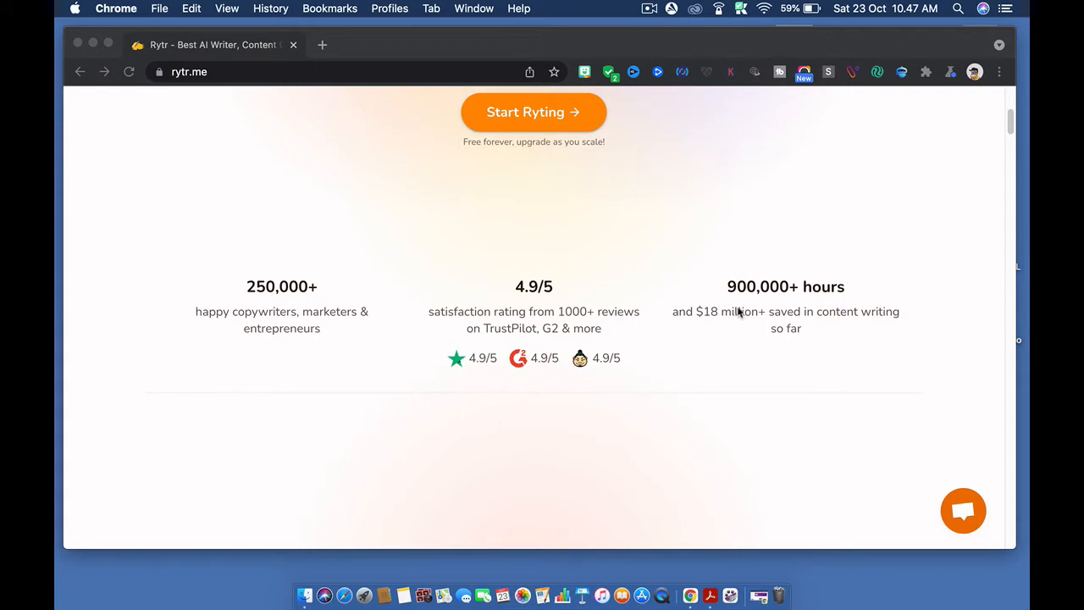
{"action": "scroll", "coordinate": [700, 338], "scroll_direction": "down", "scroll_amount": 1}
{"action": "scroll", "coordinate": [700, 338], "scroll_direction": "down", "scroll_amount": 6}
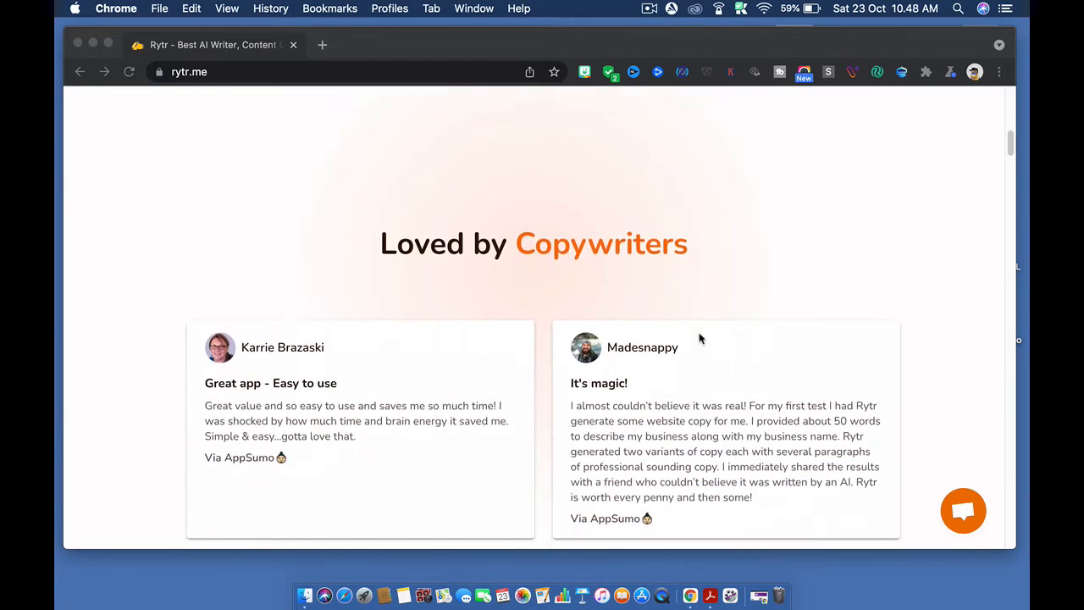
{"action": "scroll", "coordinate": [699, 338], "scroll_direction": "down", "scroll_amount": 2}
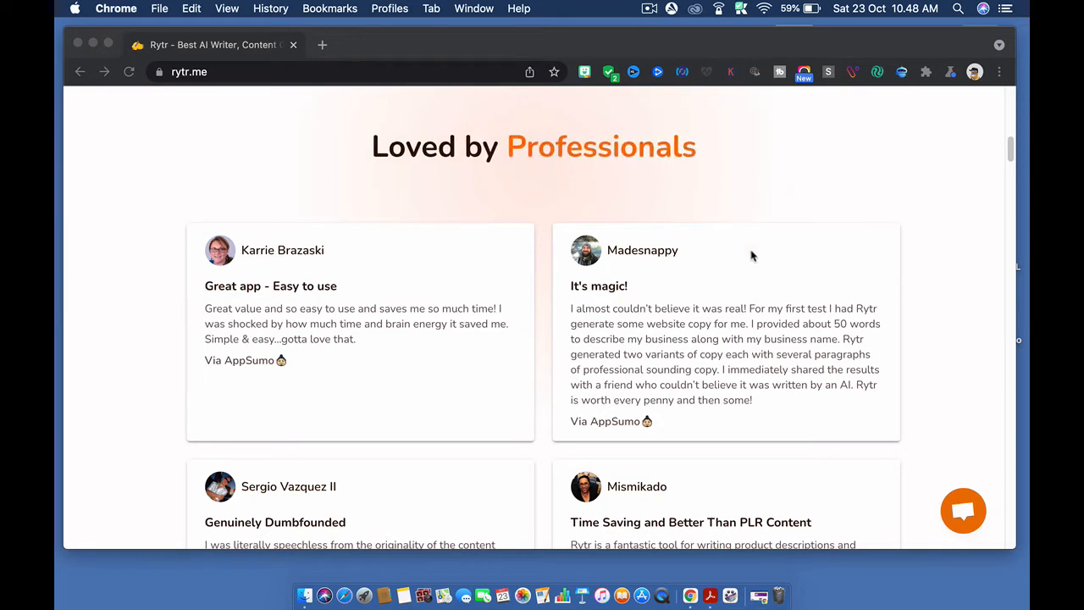
{"action": "scroll", "coordinate": [753, 256], "scroll_direction": "down", "scroll_amount": 15}
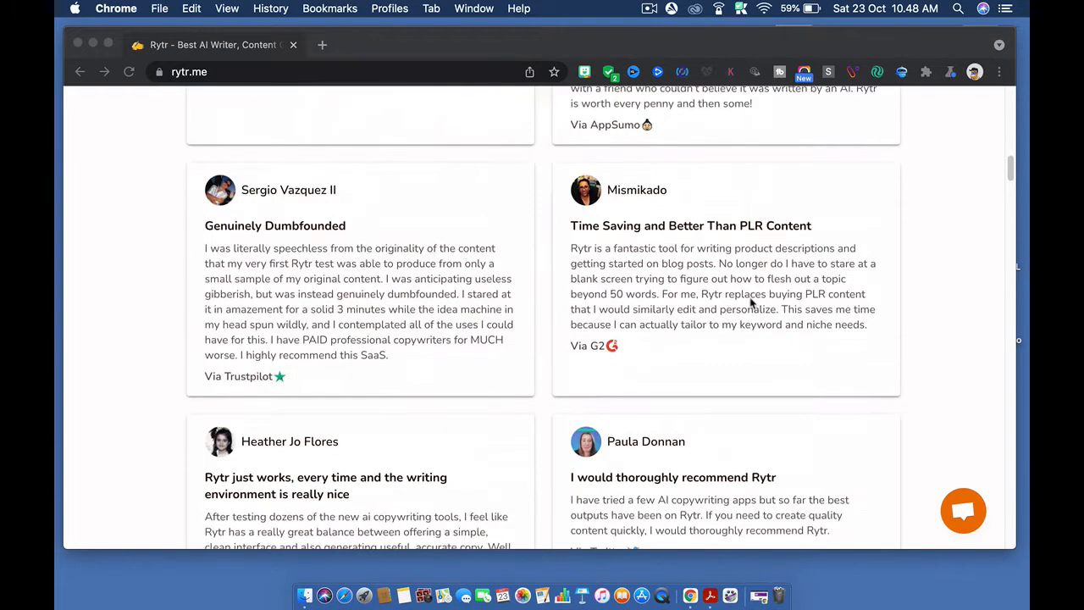
{"action": "scroll", "coordinate": [750, 303], "scroll_direction": "down", "scroll_amount": 5}
{"action": "scroll", "coordinate": [750, 305], "scroll_direction": "up", "scroll_amount": 5}
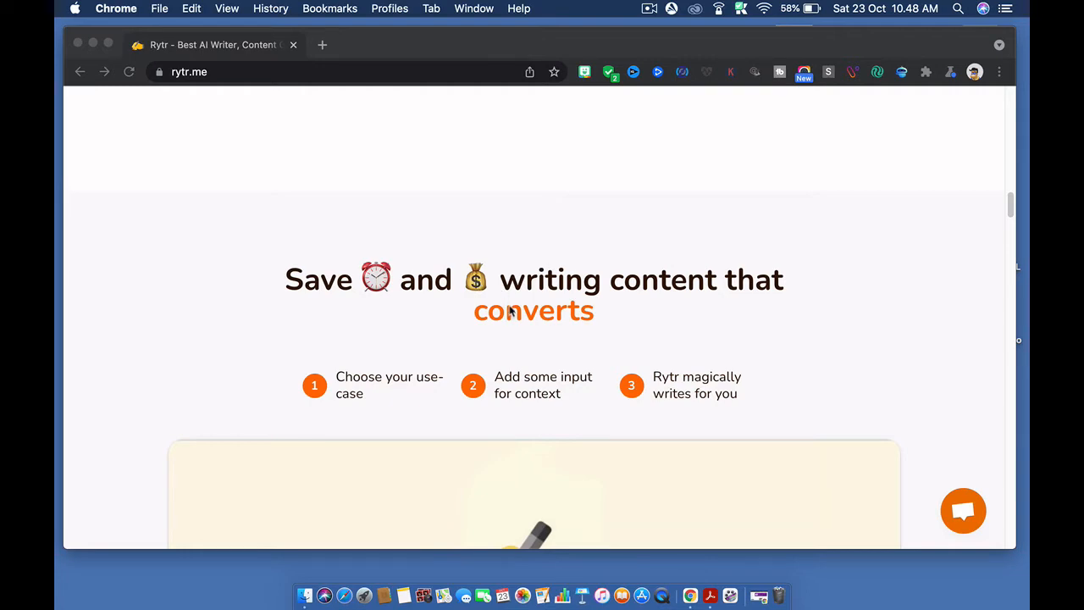
Step: Scroll through the feature lists and email, document and social media extension integrations
{"action": "scroll", "coordinate": [508, 311], "scroll_direction": "down", "scroll_amount": 5}
{"action": "scroll", "coordinate": [524, 366], "scroll_direction": "down", "scroll_amount": 15}
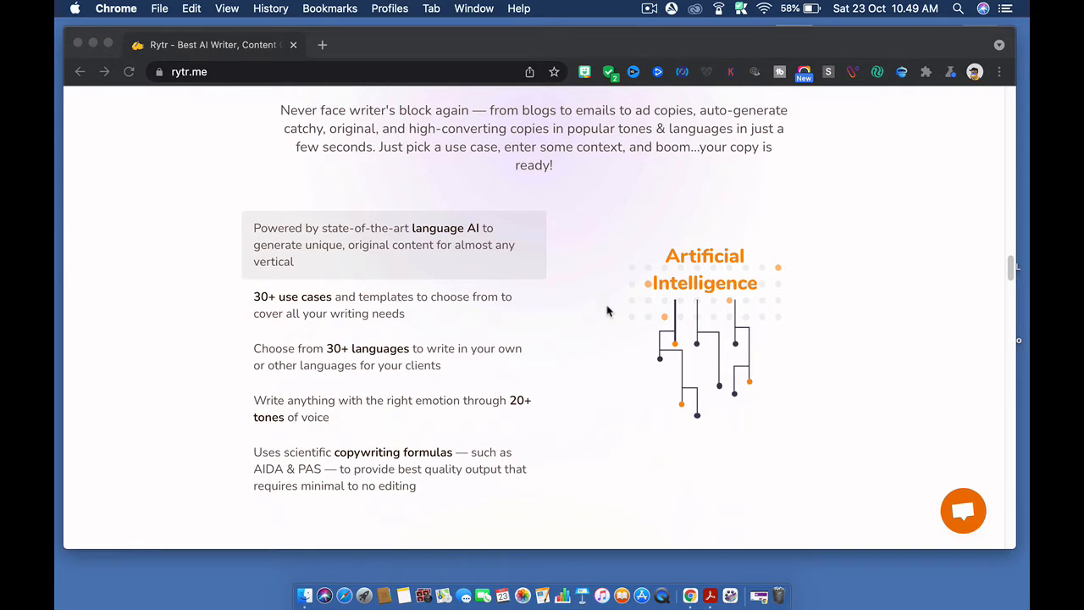
{"action": "scroll", "coordinate": [607, 309], "scroll_direction": "down", "scroll_amount": 8}
{"action": "scroll", "coordinate": [607, 318], "scroll_direction": "down", "scroll_amount": 10}
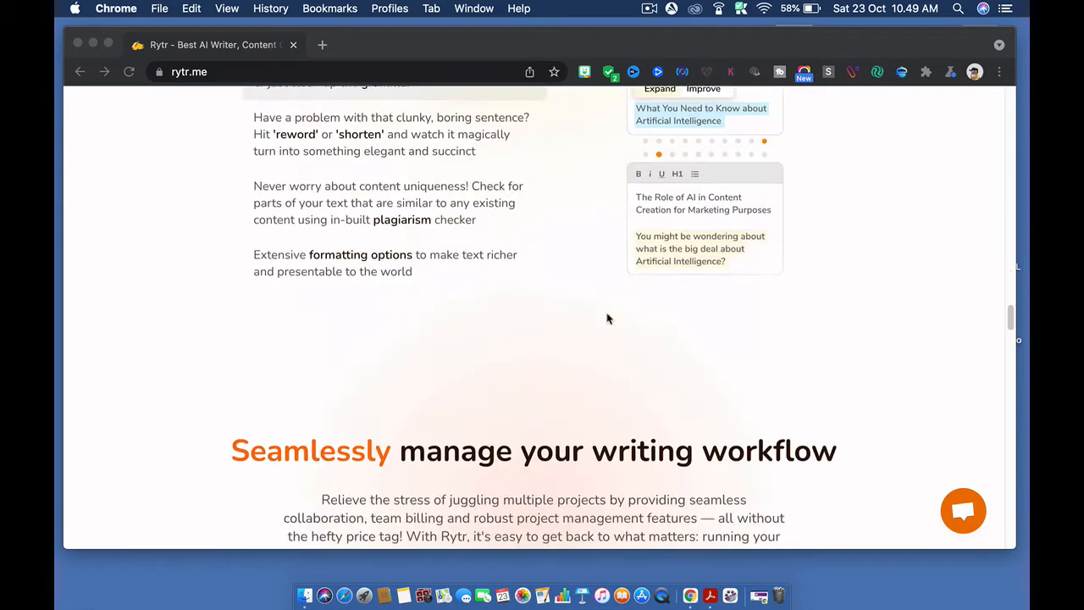
{"action": "scroll", "coordinate": [607, 318], "scroll_direction": "up", "scroll_amount": 5}
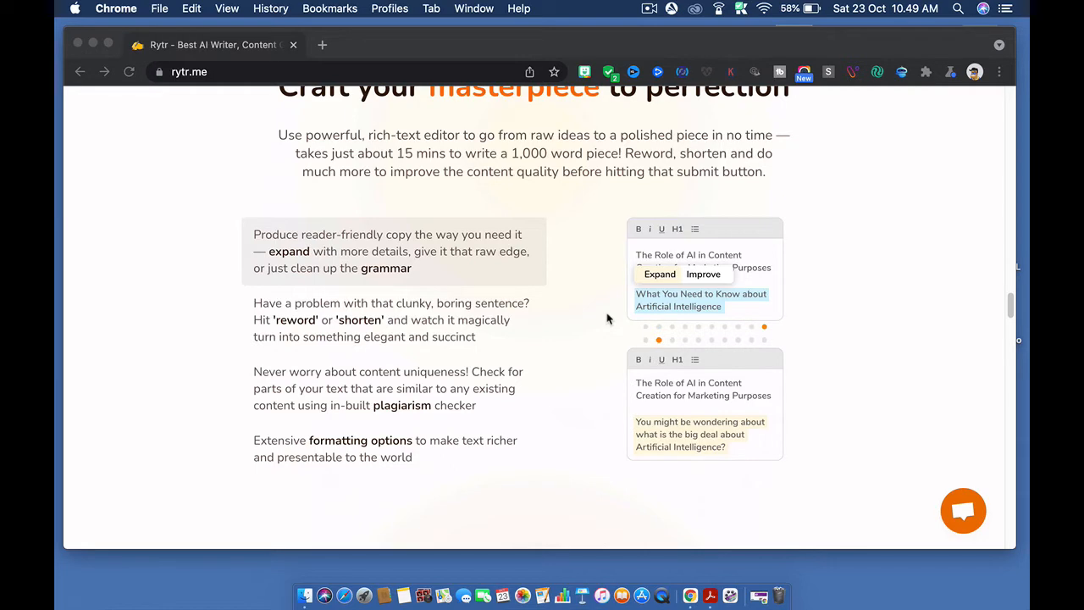
{"action": "scroll", "coordinate": [607, 319], "scroll_direction": "down", "scroll_amount": 8}
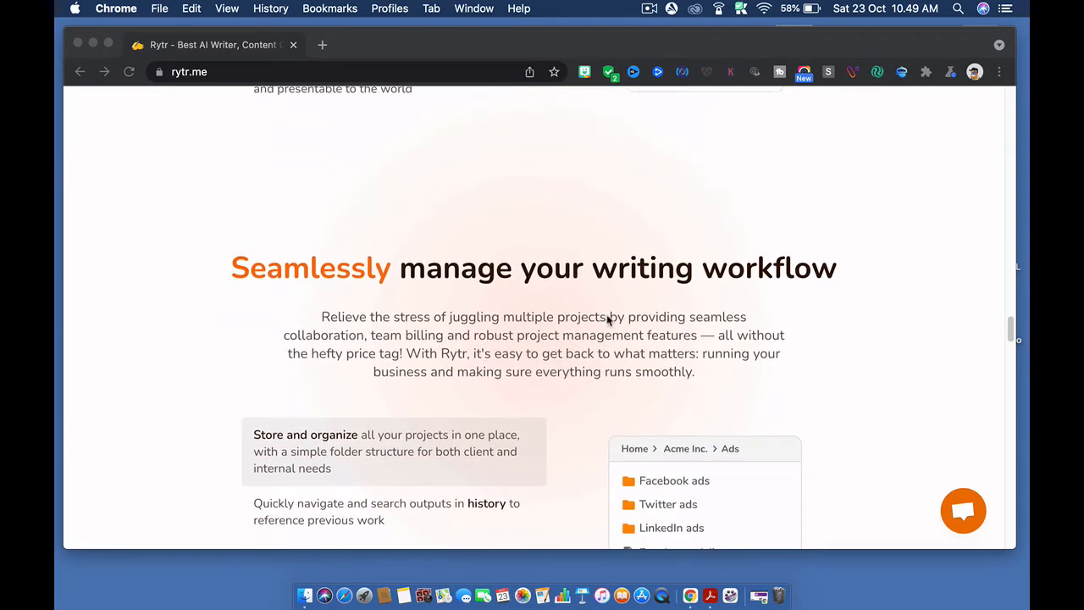
{"action": "scroll", "coordinate": [605, 384], "scroll_direction": "down", "scroll_amount": 7}
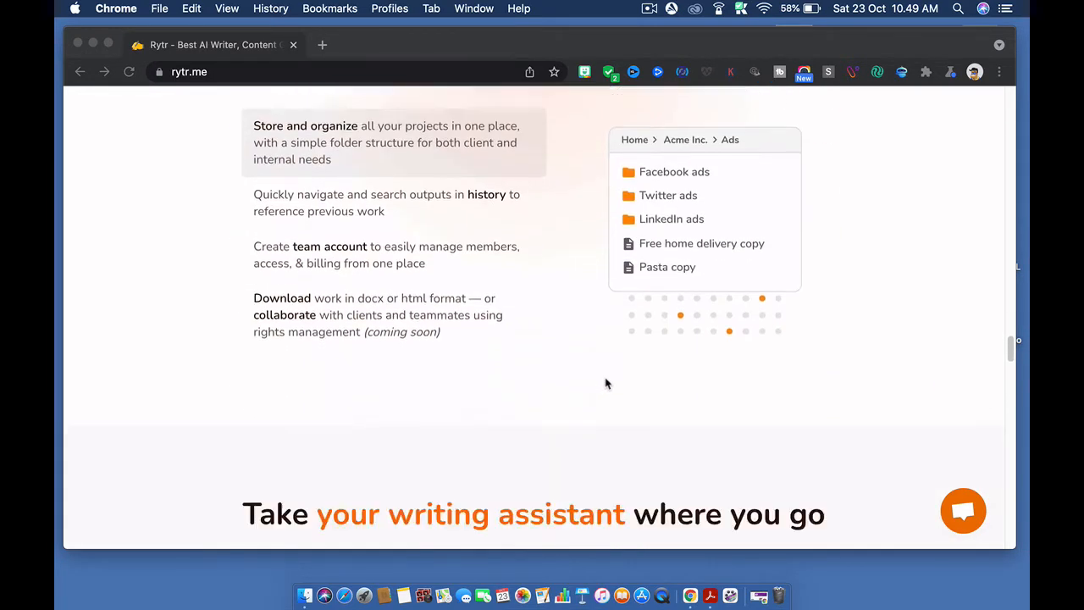
{"action": "scroll", "coordinate": [606, 384], "scroll_direction": "down", "scroll_amount": 6}
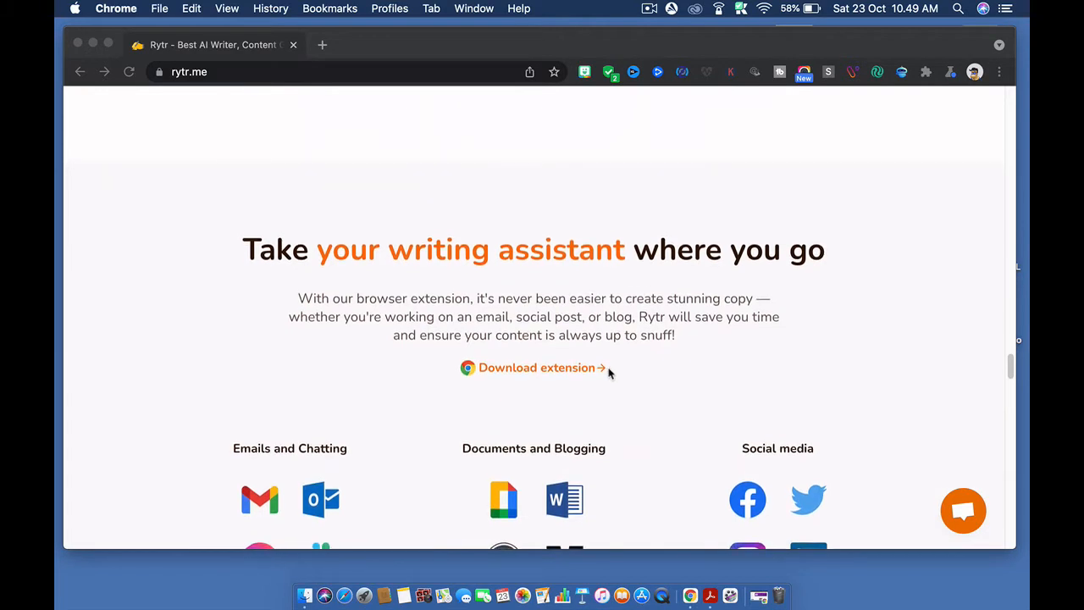
{"action": "scroll", "coordinate": [609, 381], "scroll_direction": "down", "scroll_amount": 1}
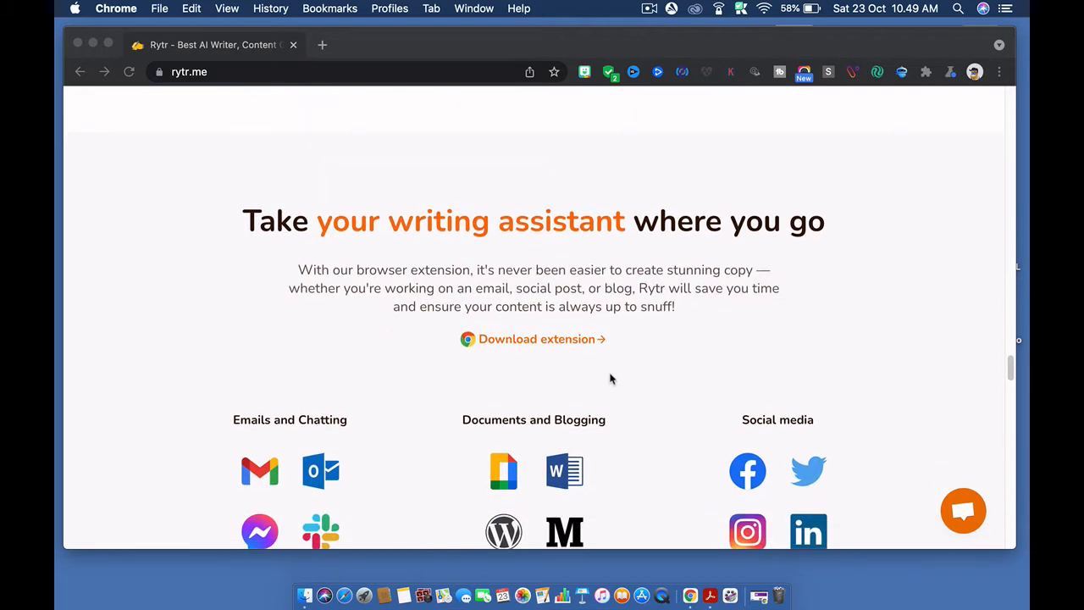
{"action": "scroll", "coordinate": [610, 378], "scroll_direction": "down", "scroll_amount": 3}
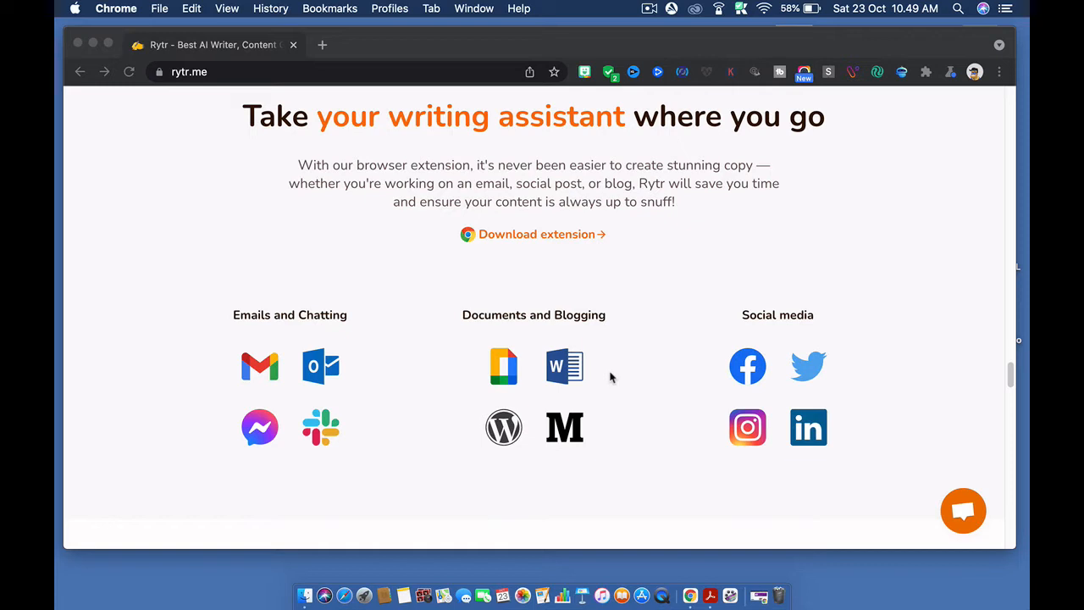
{"action": "scroll", "coordinate": [611, 378], "scroll_direction": "down", "scroll_amount": 3}
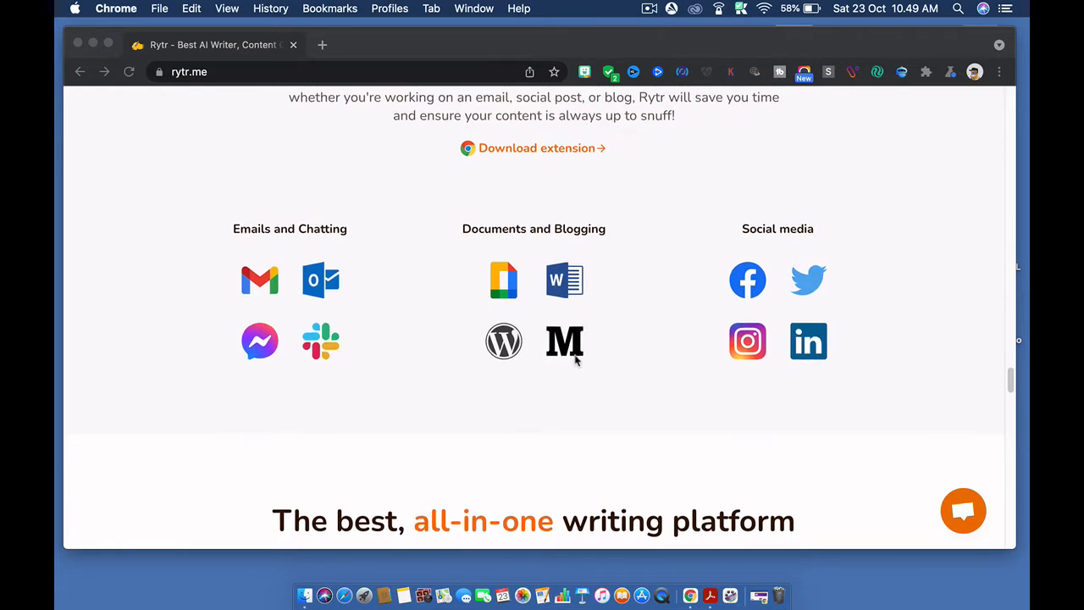
{"action": "scroll", "coordinate": [576, 362], "scroll_direction": "down", "scroll_amount": 2}
{"action": "scroll", "coordinate": [576, 362], "scroll_direction": "down", "scroll_amount": 10}
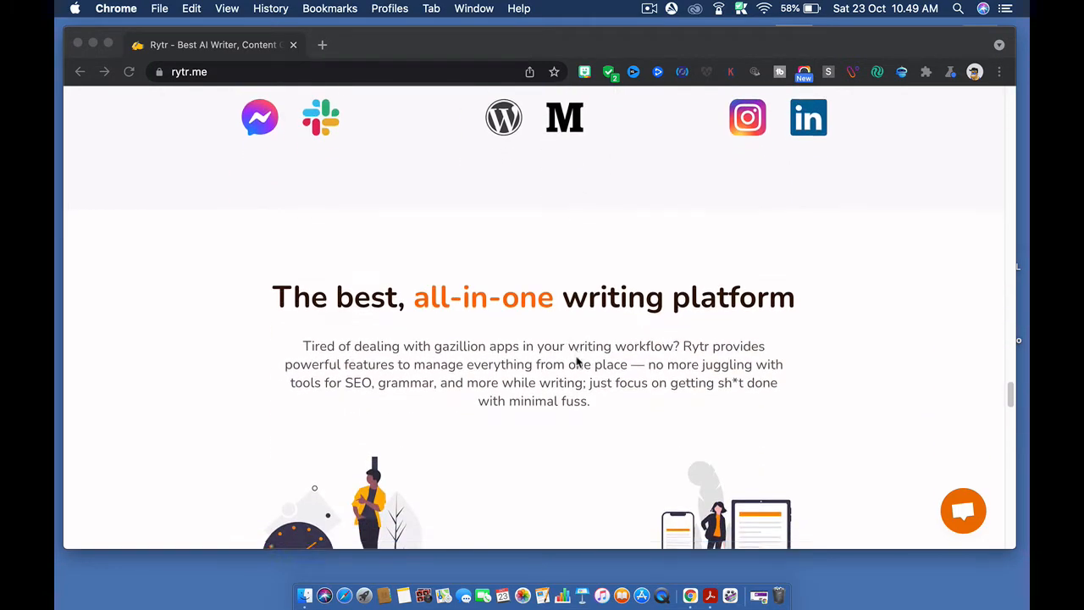
Step: Scroll past the $29/month pricing to the savings calculator showing 25,000 words
{"action": "scroll", "coordinate": [576, 363], "scroll_direction": "down", "scroll_amount": 10}
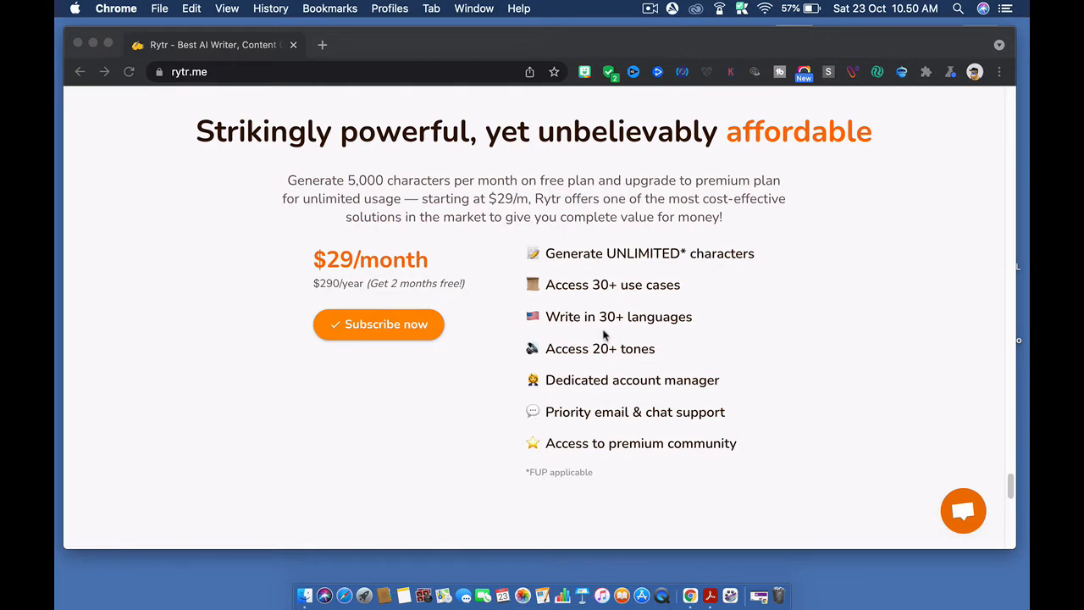
{"action": "scroll", "coordinate": [607, 347], "scroll_direction": "down", "scroll_amount": 5}
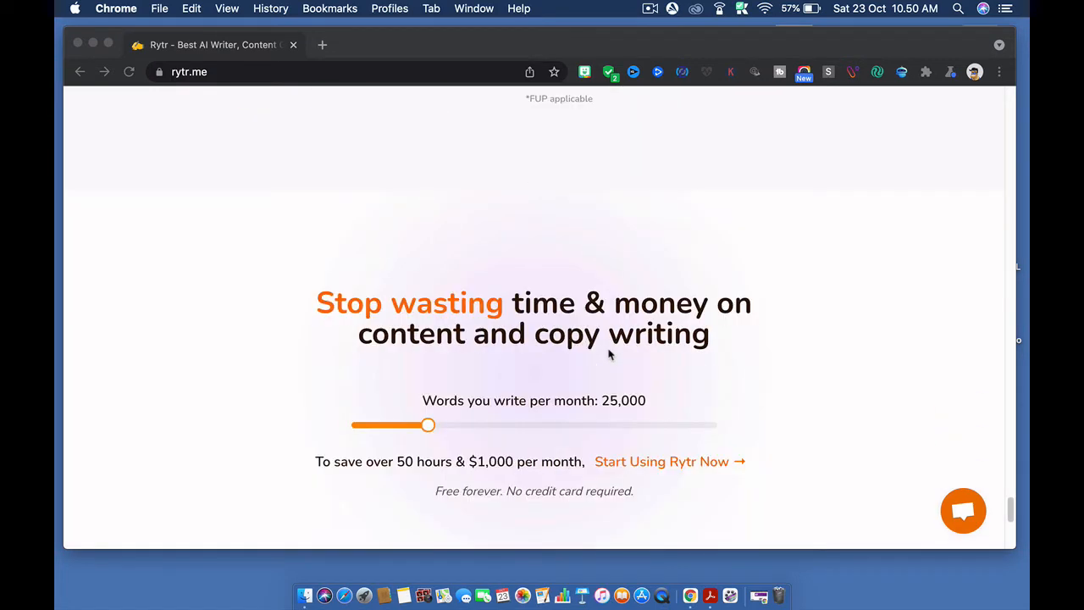
{"action": "scroll", "coordinate": [608, 354], "scroll_direction": "down", "scroll_amount": 2}
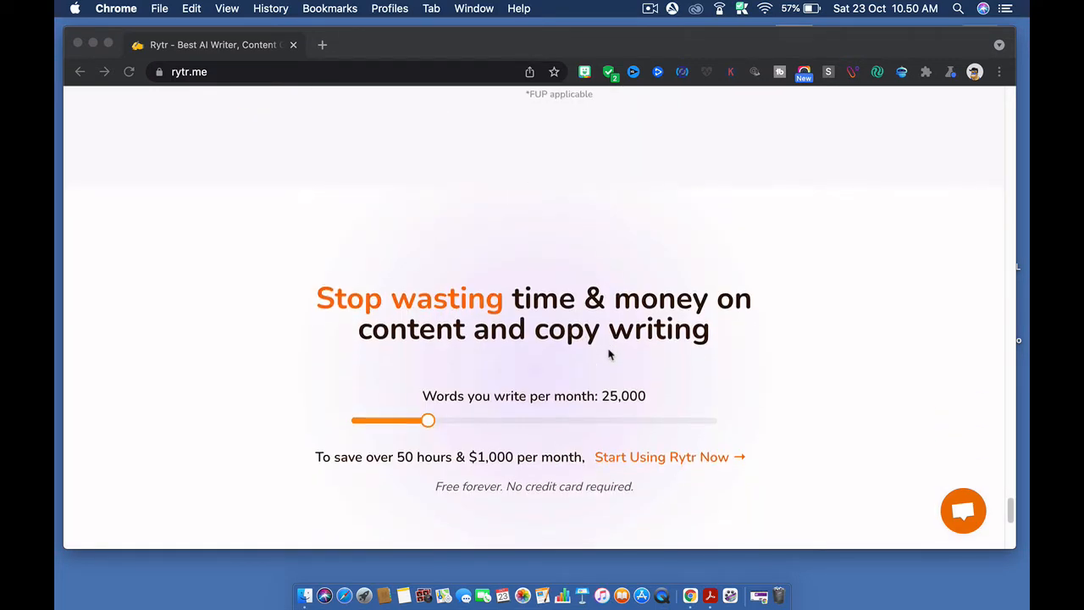
{"action": "scroll", "coordinate": [609, 354], "scroll_direction": "down", "scroll_amount": 2}
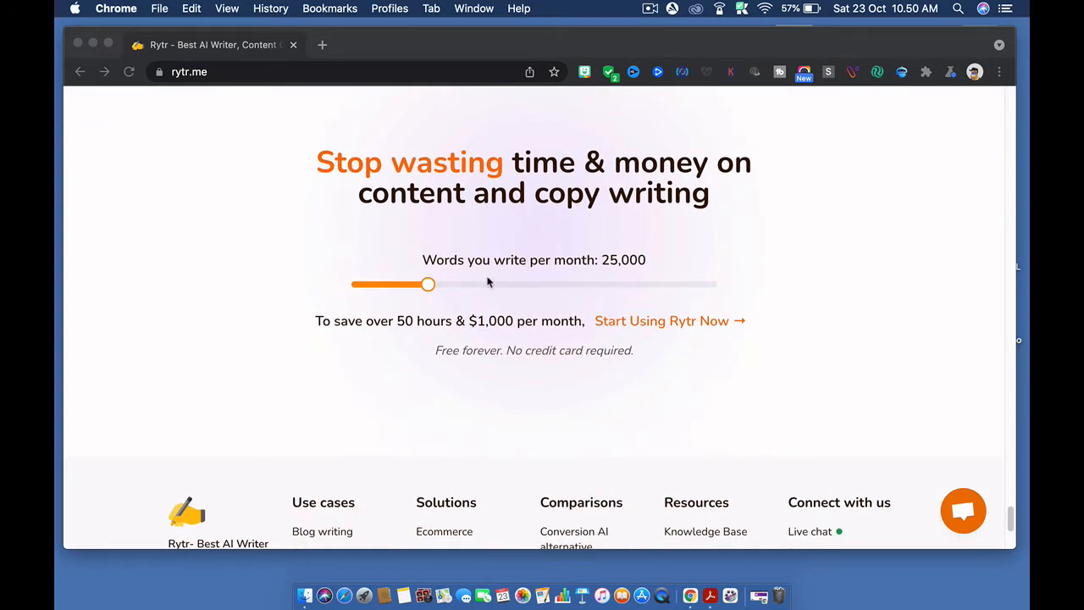
Step: Drag the words-per-month slider to 30,000, showing over 60 hours and $1,200 saved
{"action": "left_click", "coordinate": [453, 288]}
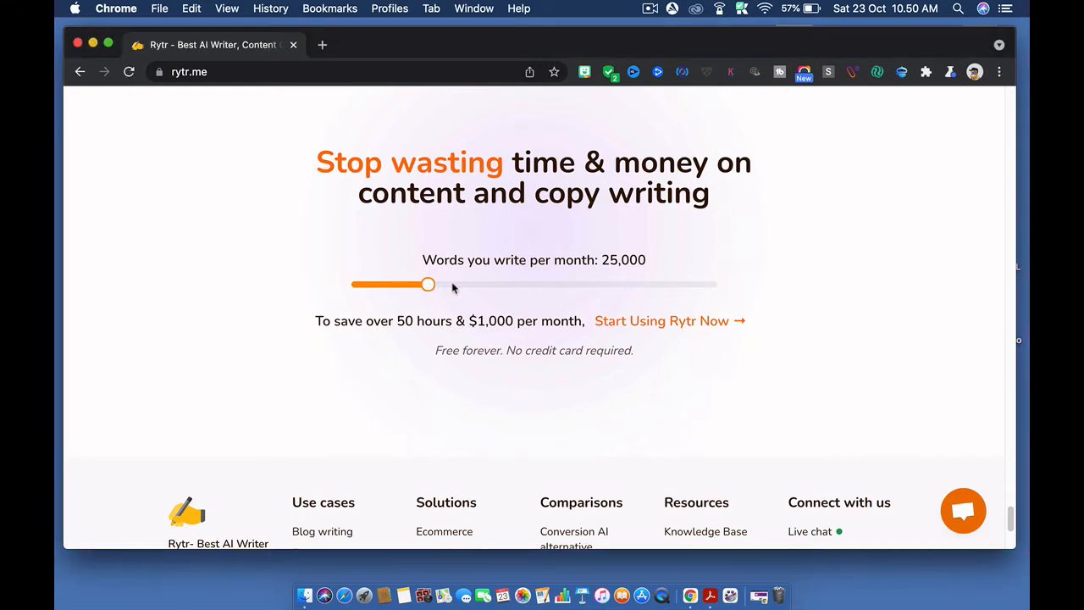
{"action": "left_click_drag", "start_coordinate": [432, 286], "coordinate": [505, 285]}
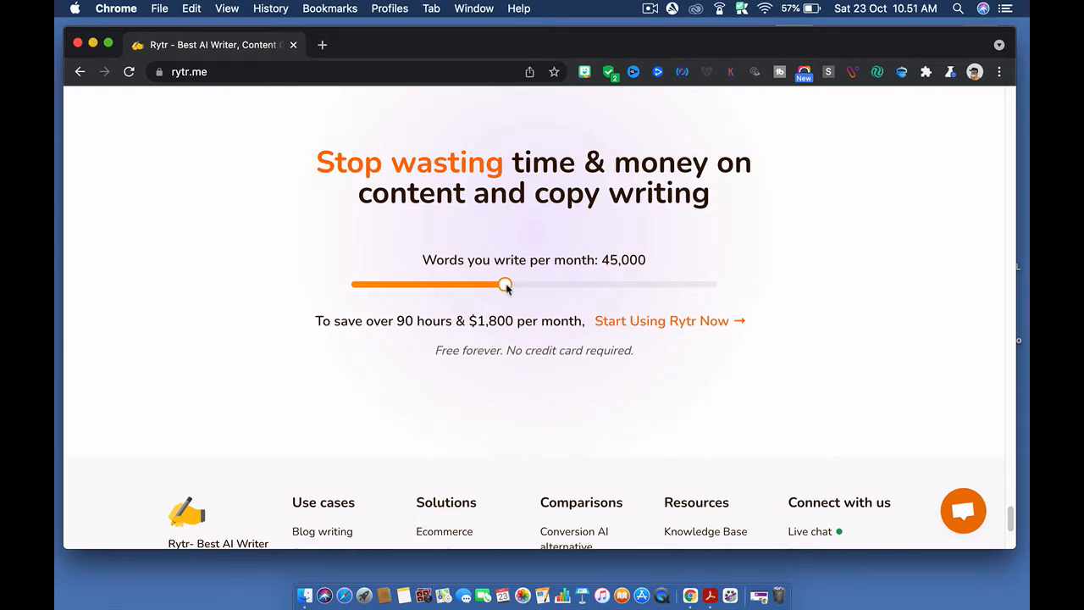
{"action": "left_click_drag", "start_coordinate": [506, 287], "coordinate": [457, 288]}
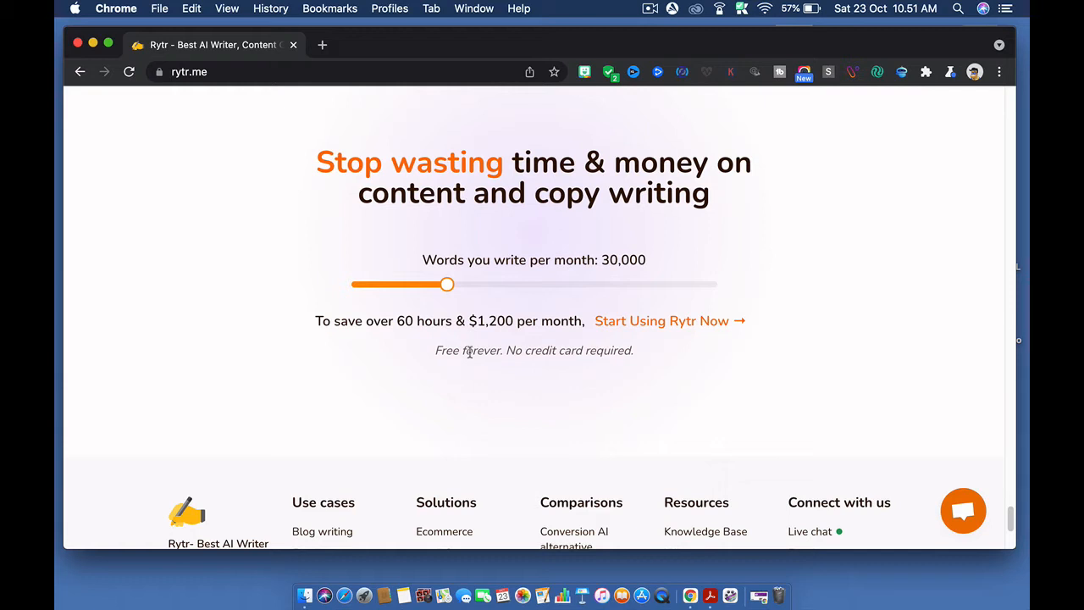
{"action": "scroll", "coordinate": [482, 382], "scroll_direction": "down", "scroll_amount": 2}
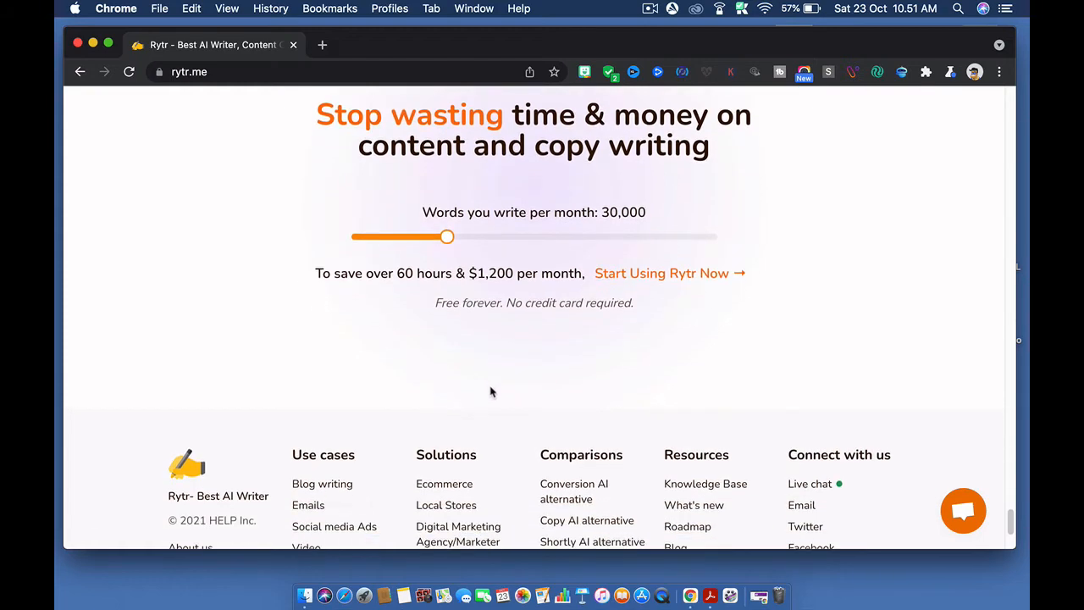
{"action": "scroll", "coordinate": [490, 391], "scroll_direction": "down", "scroll_amount": 5}
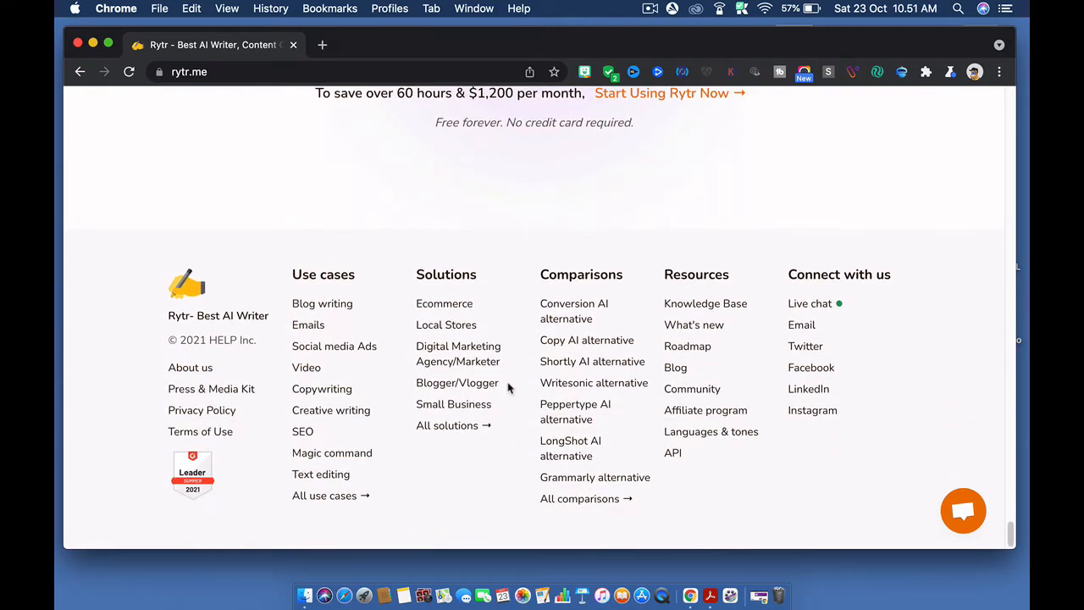
{"action": "scroll", "coordinate": [508, 387], "scroll_direction": "up", "scroll_amount": 4}
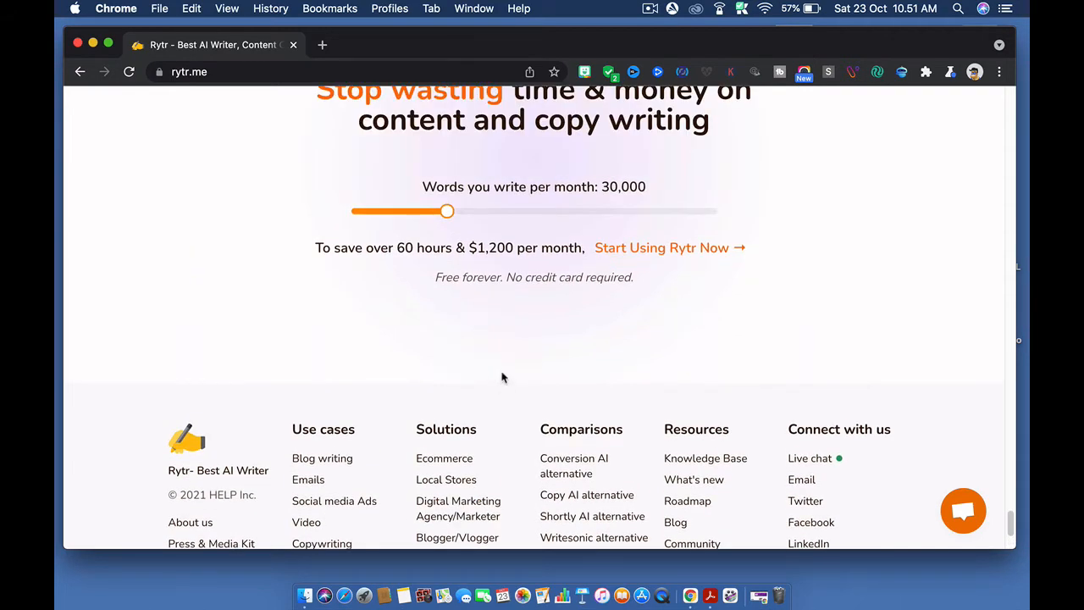
{"action": "scroll", "coordinate": [643, 315], "scroll_direction": "up", "scroll_amount": 1}
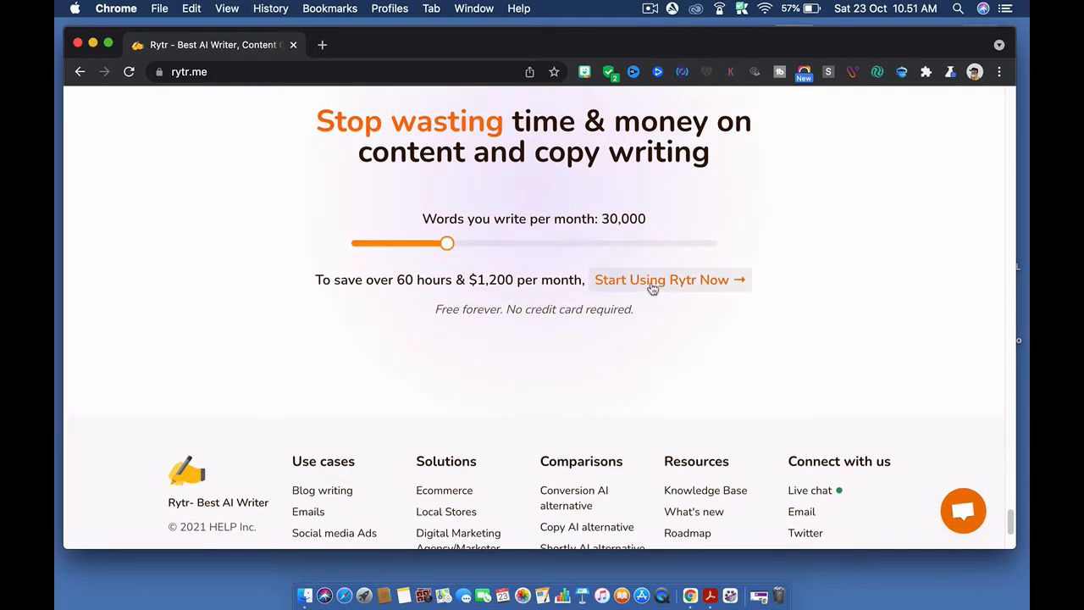
Step: Open the app.rytr.me login in its own tab via Start Ryting and tick the reCAPTCHA box
{"action": "left_click", "coordinate": [678, 290]}
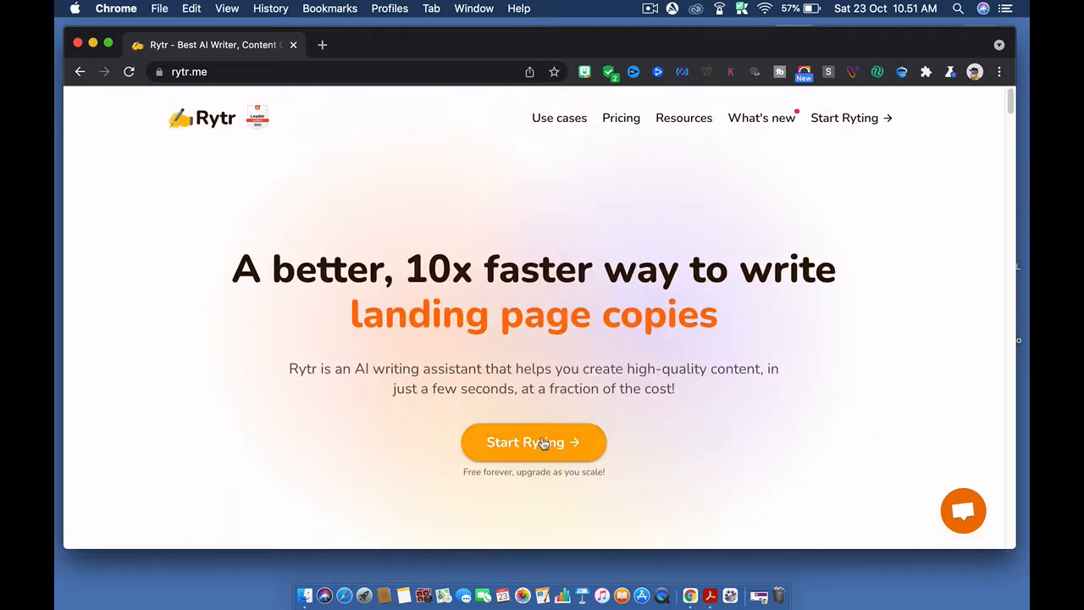
{"action": "left_click", "coordinate": [531, 443]}
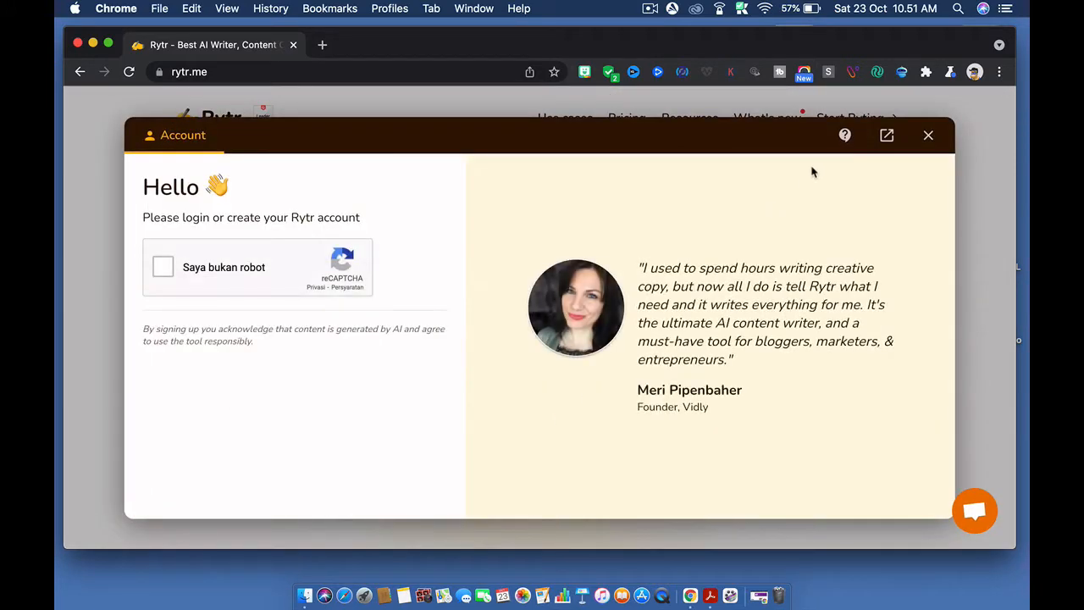
{"action": "left_click", "coordinate": [887, 138]}
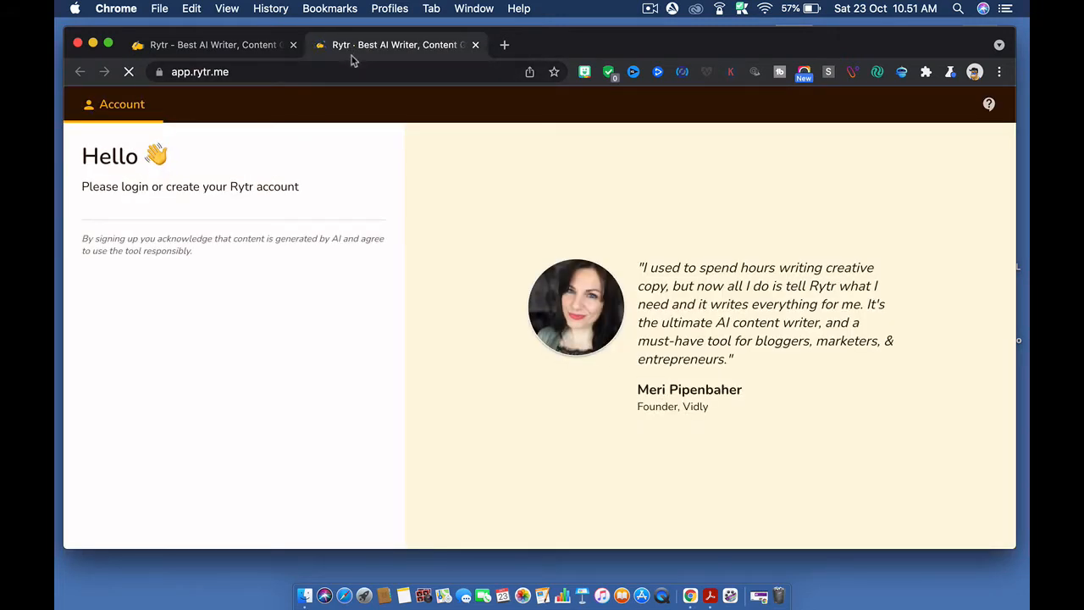
{"action": "left_click", "coordinate": [300, 52]}
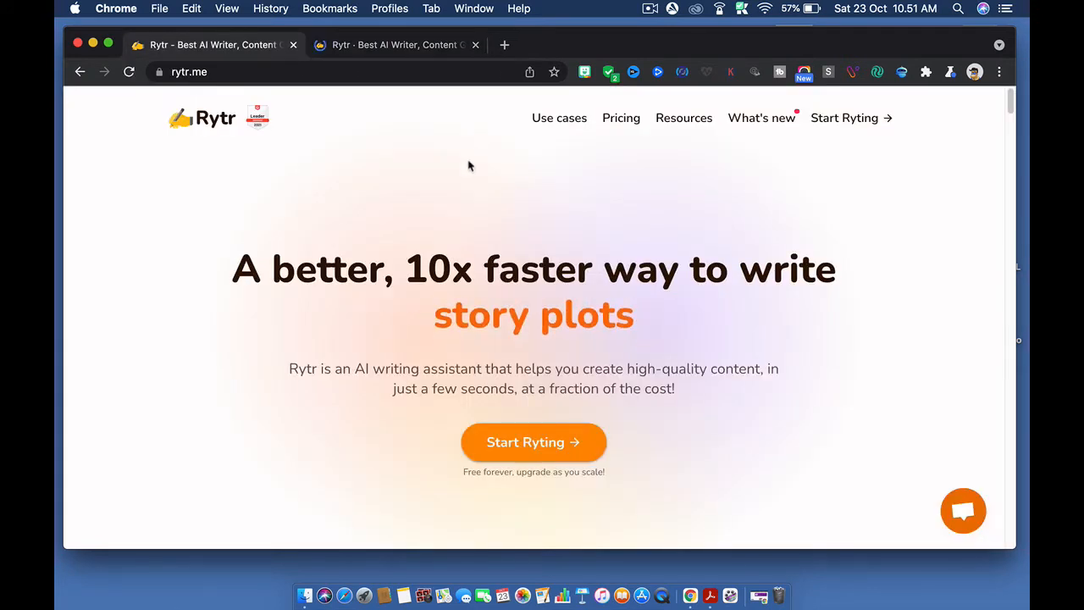
{"action": "left_click", "coordinate": [359, 48]}
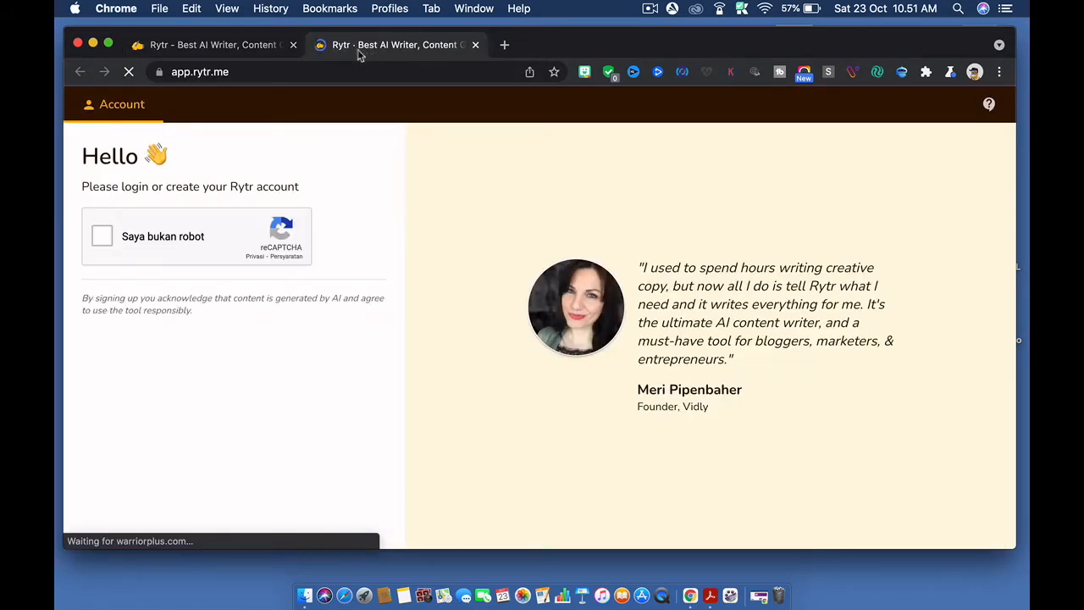
{"action": "left_click", "coordinate": [101, 237]}
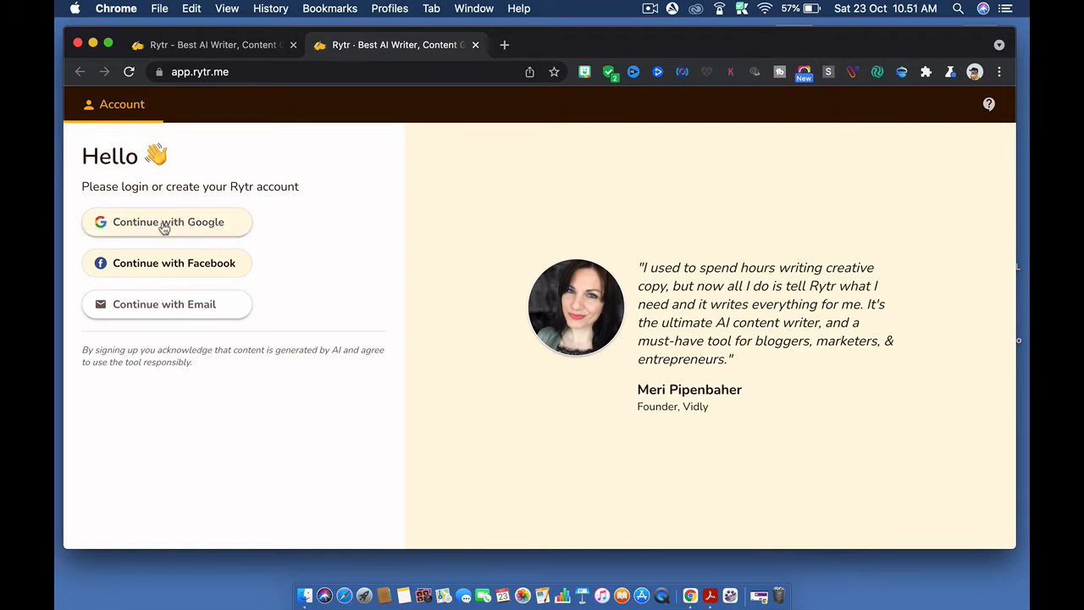
Step: Log in with Email using the saved address and the account password
{"action": "left_click", "coordinate": [183, 313]}
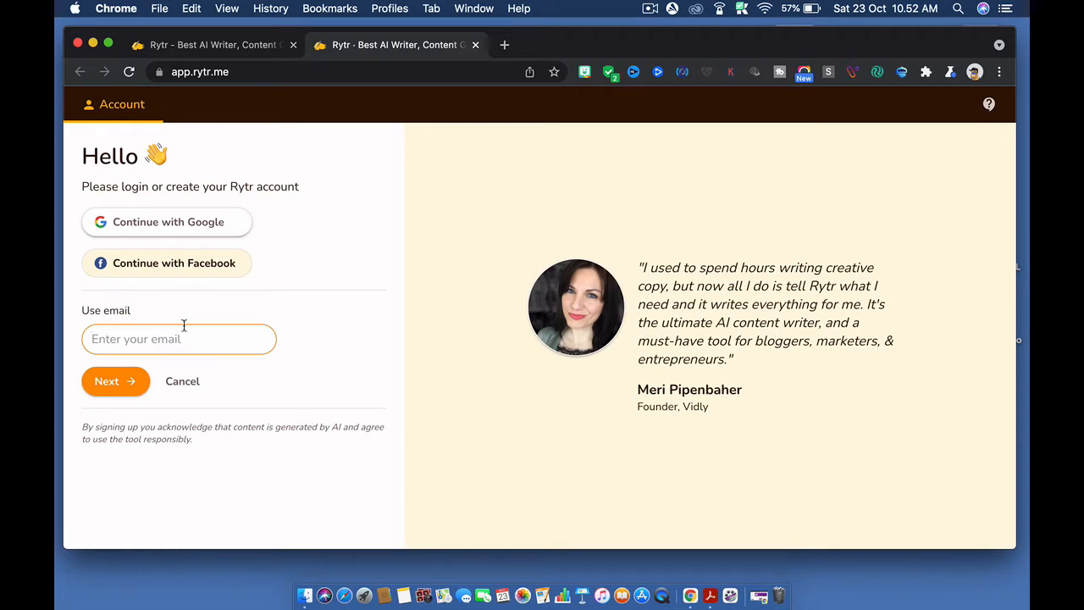
{"action": "type", "text": "kalodjam"}
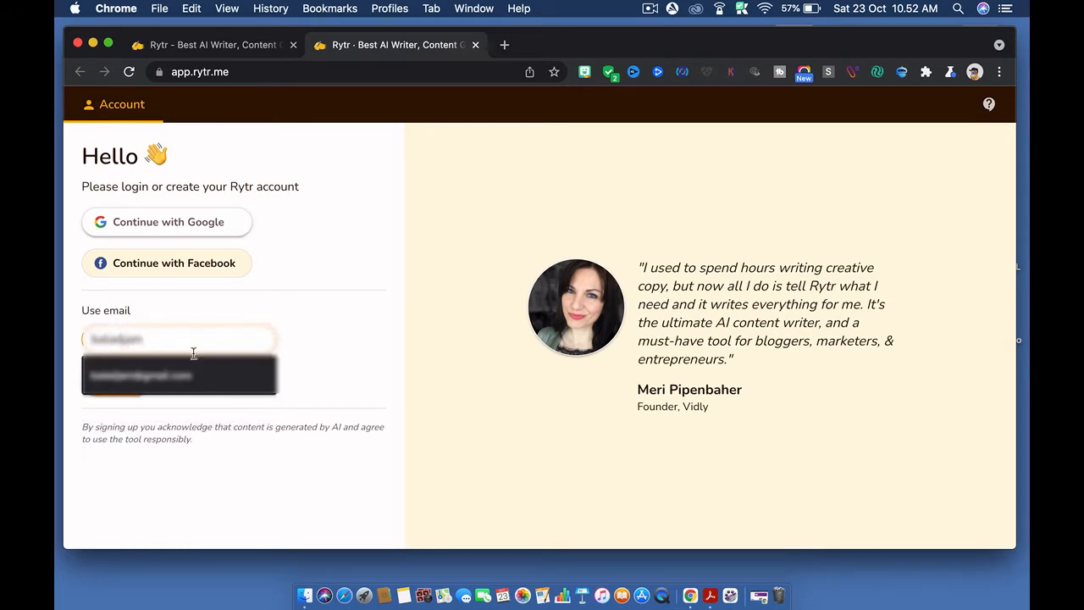
{"action": "left_click", "coordinate": [144, 376]}
{"action": "left_click", "coordinate": [105, 371]}
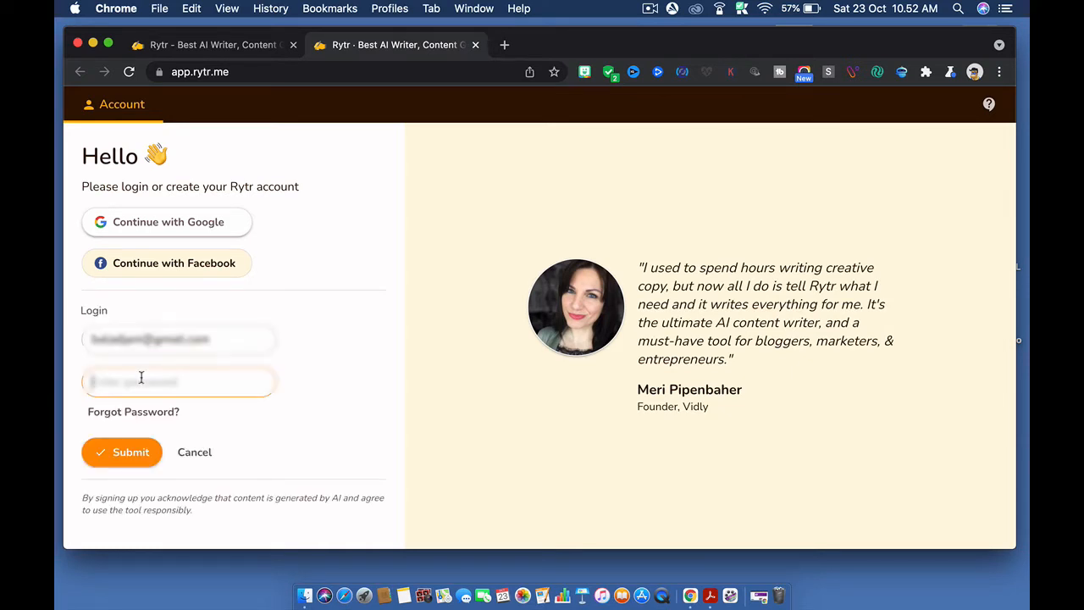
{"action": "type", "text": "•••••••••••"}
{"action": "key", "text": "Return"}
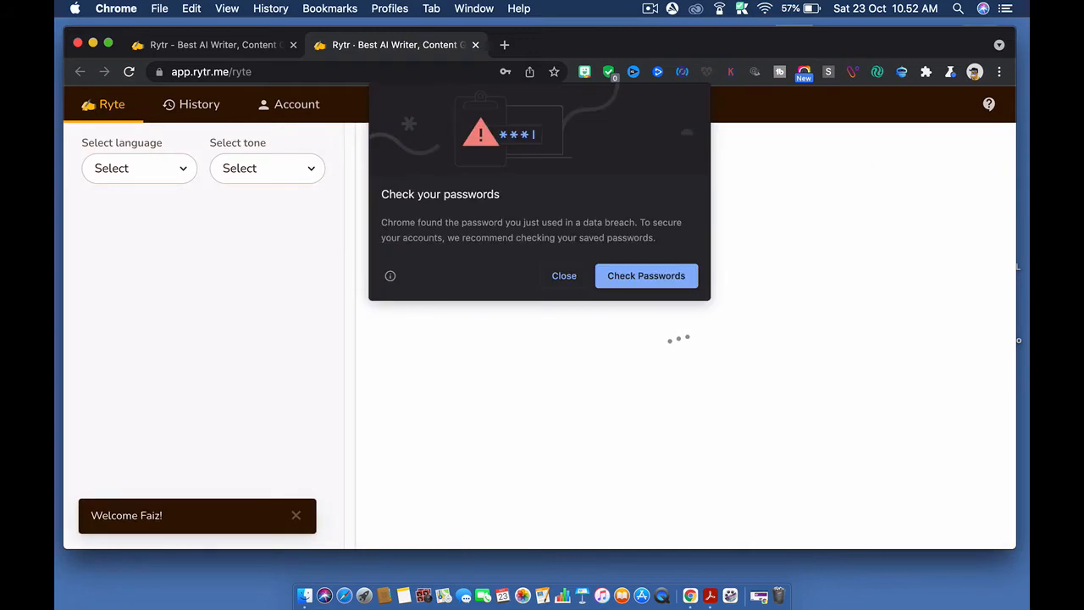
Step: Close Chrome's password warning and browse Home folders like BLOG (14) and FACEBOOK (8)
{"action": "left_click", "coordinate": [559, 275]}
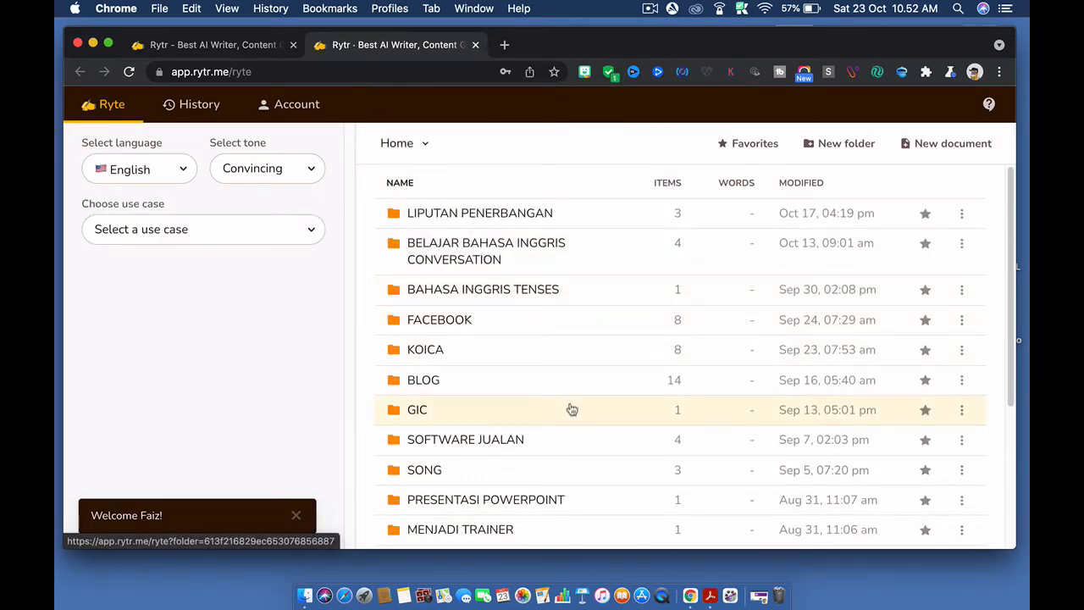
{"action": "scroll", "coordinate": [584, 407], "scroll_direction": "down", "scroll_amount": 3}
{"action": "scroll", "coordinate": [603, 403], "scroll_direction": "down", "scroll_amount": 3}
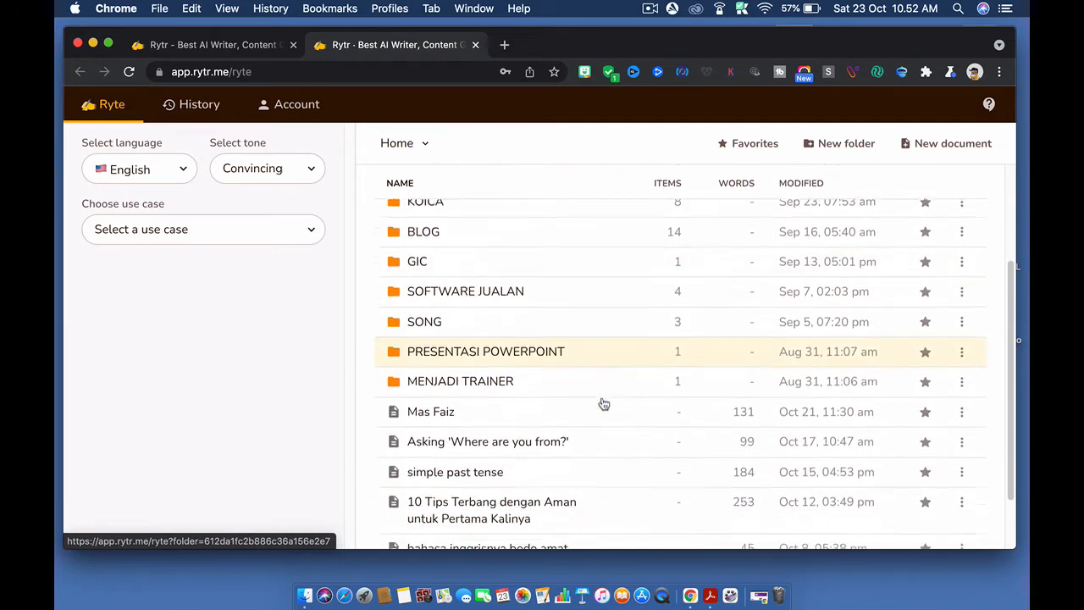
{"action": "scroll", "coordinate": [603, 403], "scroll_direction": "up", "scroll_amount": 5}
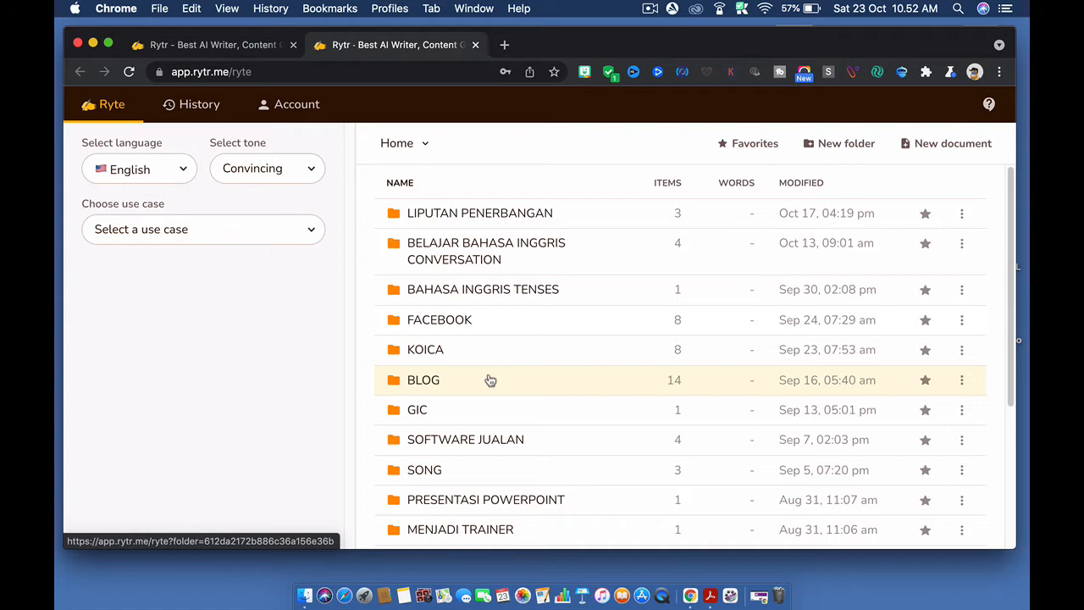
{"action": "scroll", "coordinate": [490, 380], "scroll_direction": "down", "scroll_amount": 5}
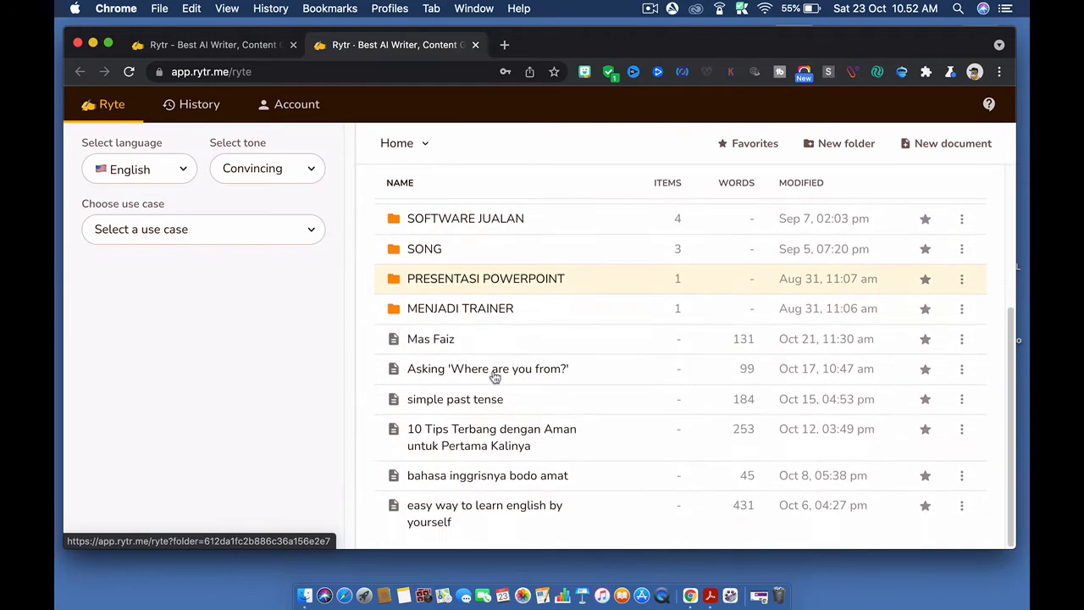
{"action": "scroll", "coordinate": [512, 369], "scroll_direction": "up", "scroll_amount": 5}
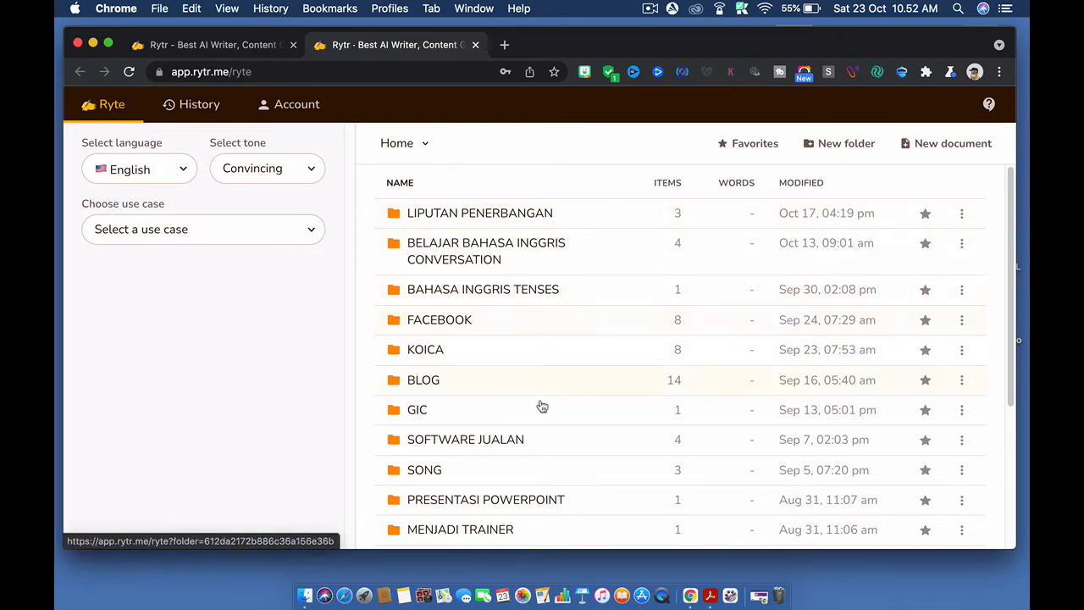
{"action": "scroll", "coordinate": [598, 372], "scroll_direction": "down", "scroll_amount": 3}
{"action": "scroll", "coordinate": [599, 369], "scroll_direction": "up", "scroll_amount": 3}
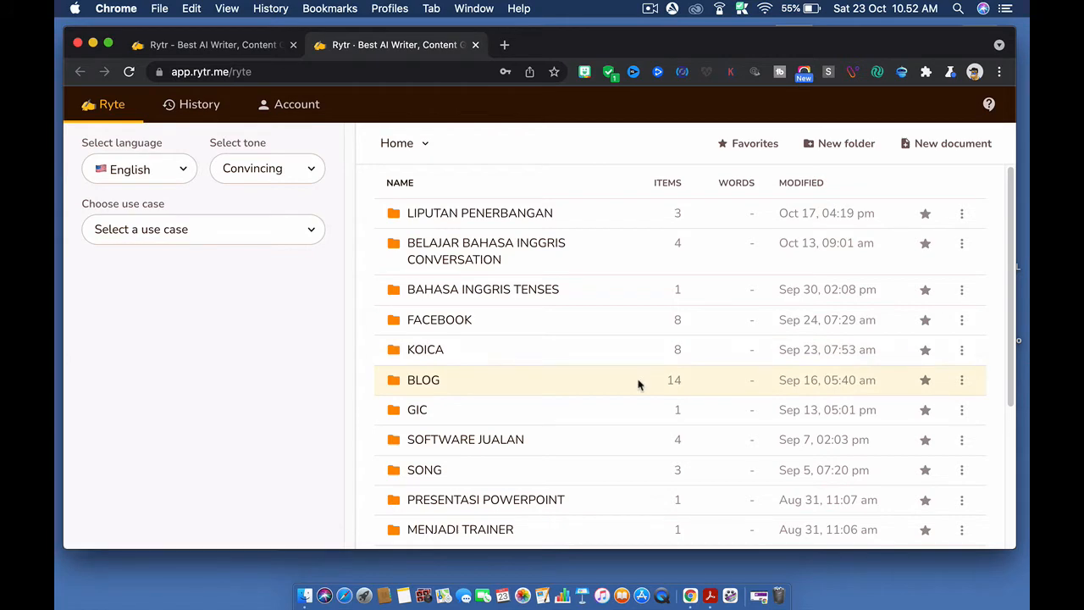
{"action": "scroll", "coordinate": [622, 338], "scroll_direction": "down", "scroll_amount": 3}
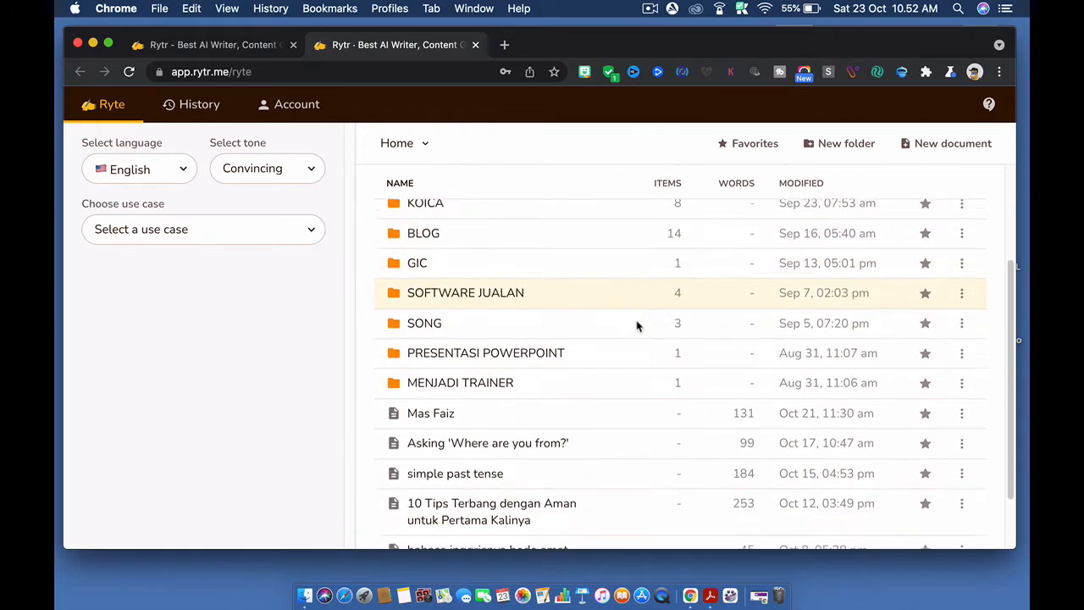
{"action": "scroll", "coordinate": [637, 326], "scroll_direction": "up", "scroll_amount": 3}
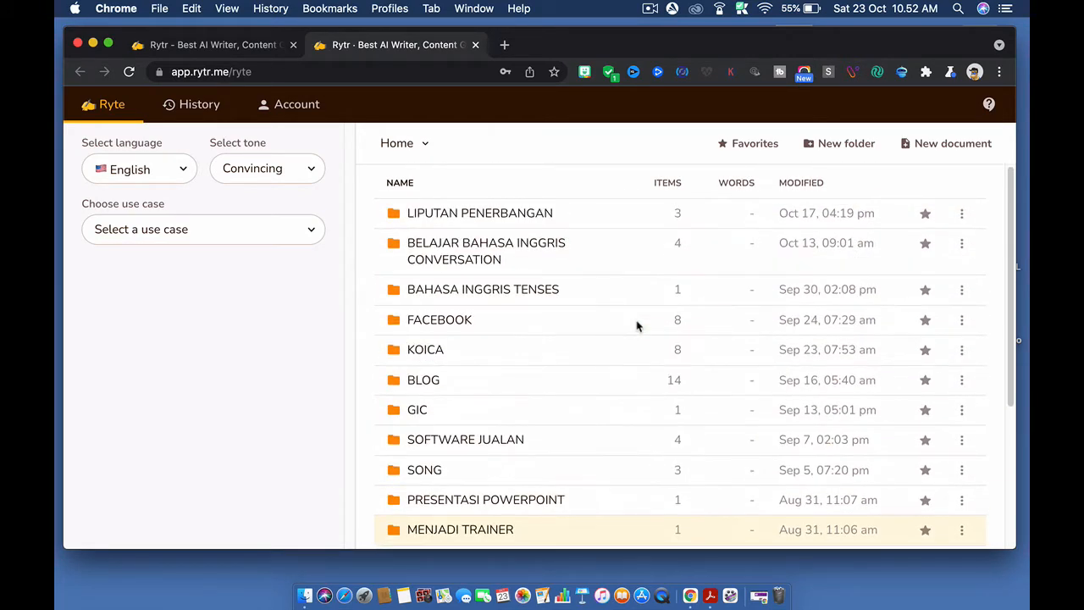
Step: Choose Indonesian from the output language list
{"action": "left_click", "coordinate": [161, 172]}
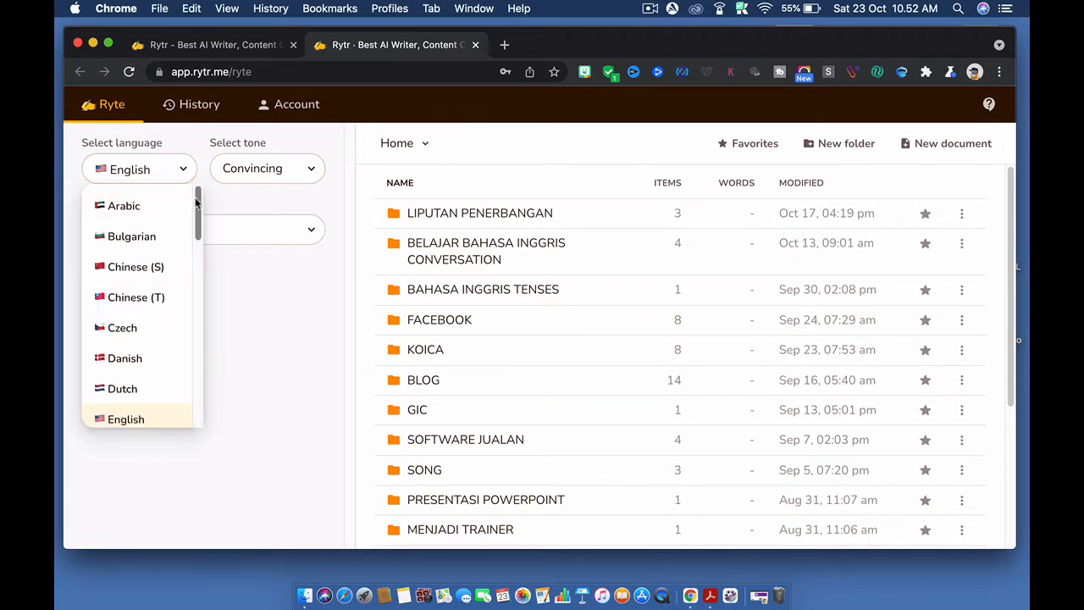
{"action": "left_click_drag", "start_coordinate": [196, 202], "coordinate": [197, 199]}
{"action": "left_click_drag", "start_coordinate": [196, 199], "coordinate": [200, 239]}
{"action": "left_click_drag", "start_coordinate": [198, 239], "coordinate": [194, 299]}
{"action": "left_click", "coordinate": [150, 302]}
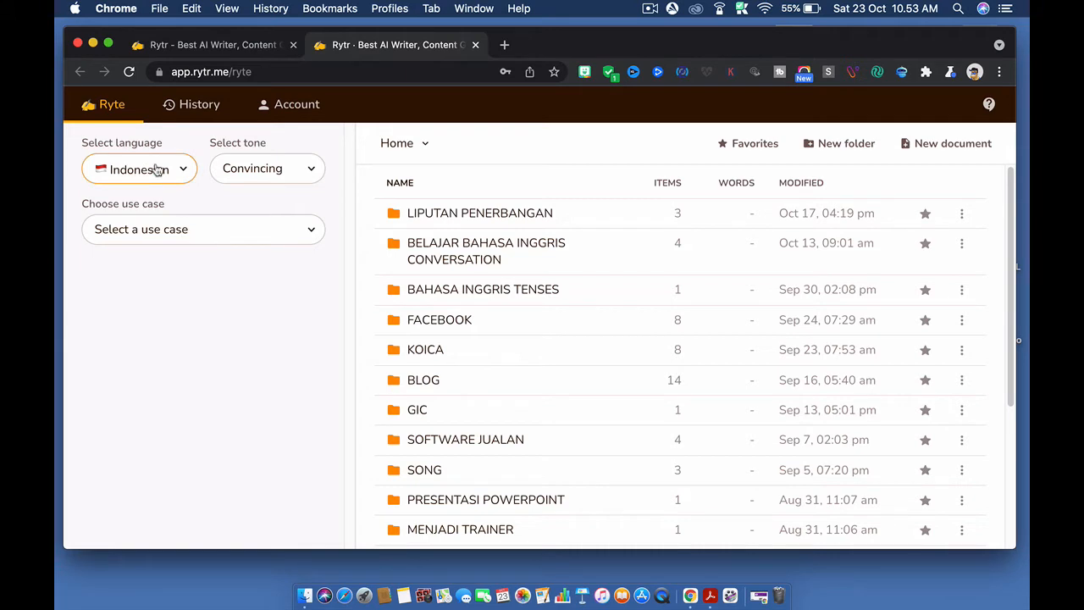
Step: Switch the language briefly to English, then back to Indonesian
{"action": "left_click", "coordinate": [156, 169]}
{"action": "left_click_drag", "start_coordinate": [197, 262], "coordinate": [190, 198]}
{"action": "scroll", "coordinate": [196, 212], "scroll_direction": "down", "scroll_amount": 1}
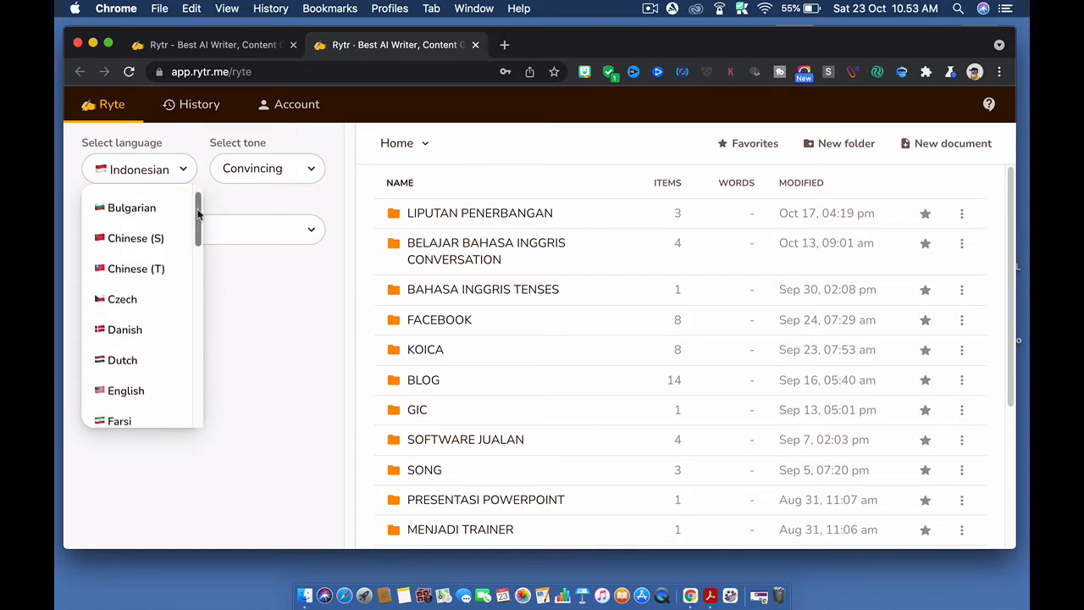
{"action": "left_click", "coordinate": [160, 381]}
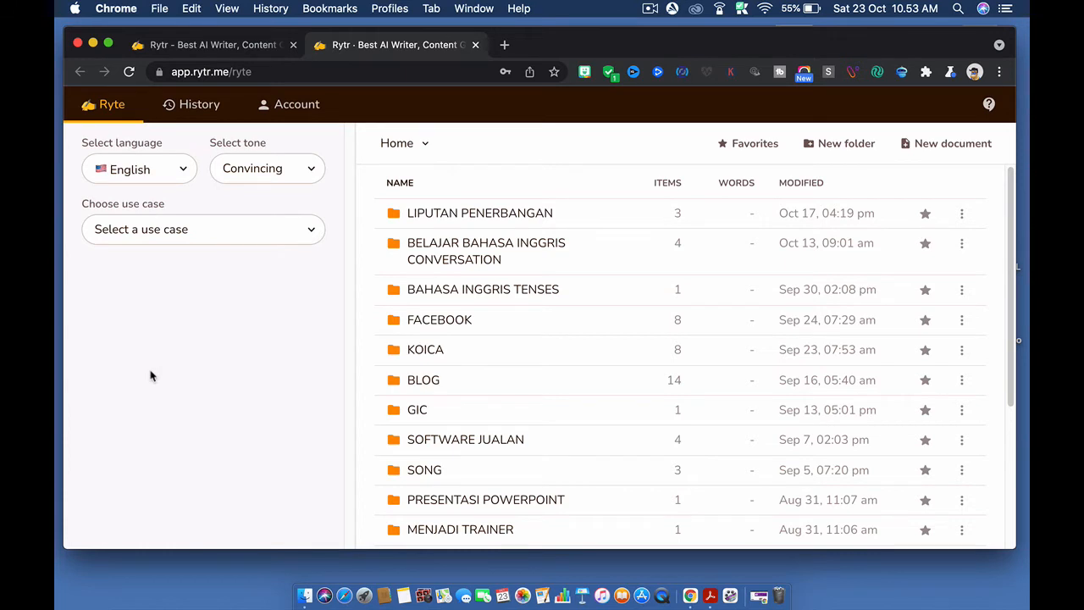
{"action": "left_click", "coordinate": [182, 170]}
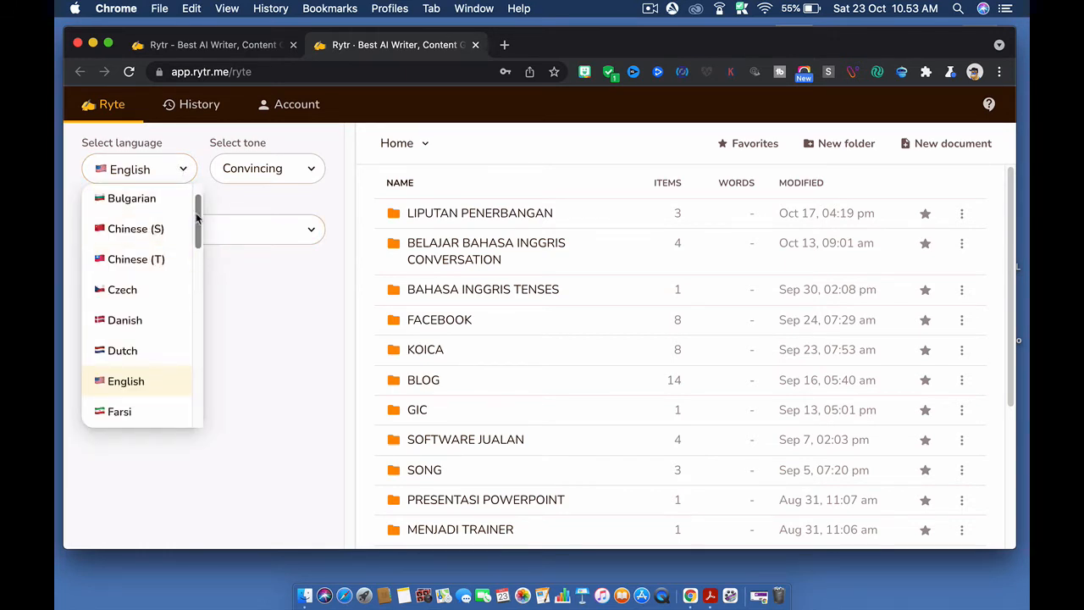
{"action": "left_click_drag", "start_coordinate": [197, 222], "coordinate": [195, 315]}
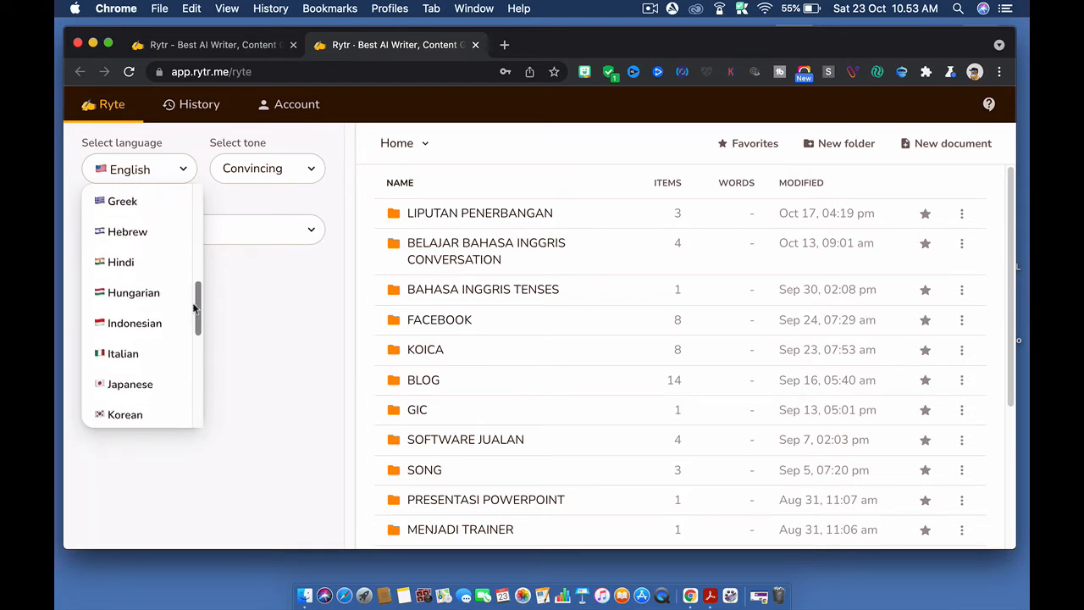
{"action": "left_click", "coordinate": [180, 311]}
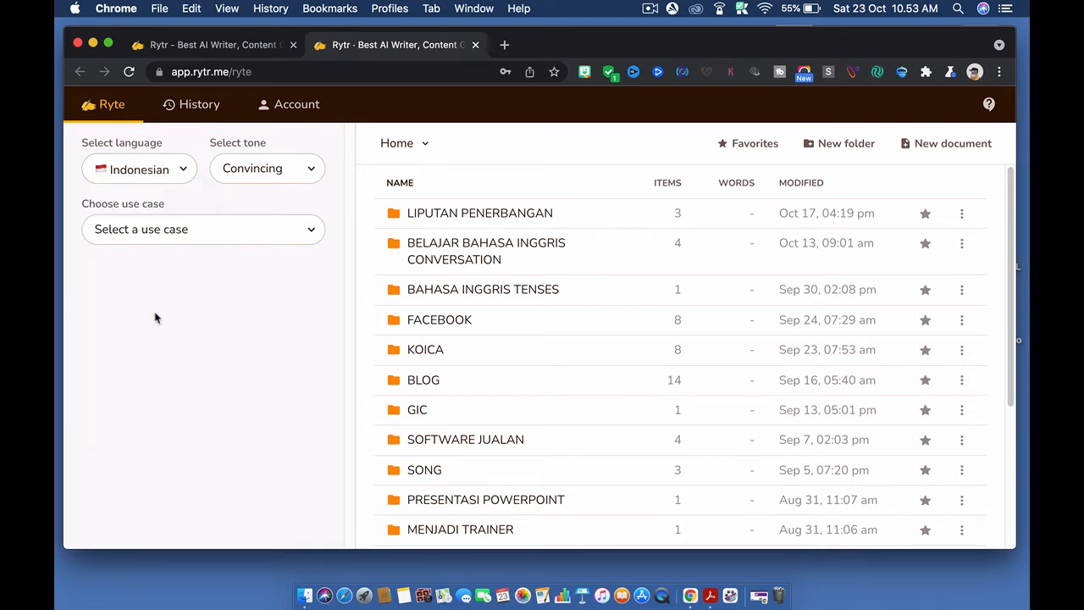
Step: Set the writing tone to Critical
{"action": "left_click", "coordinate": [252, 169]}
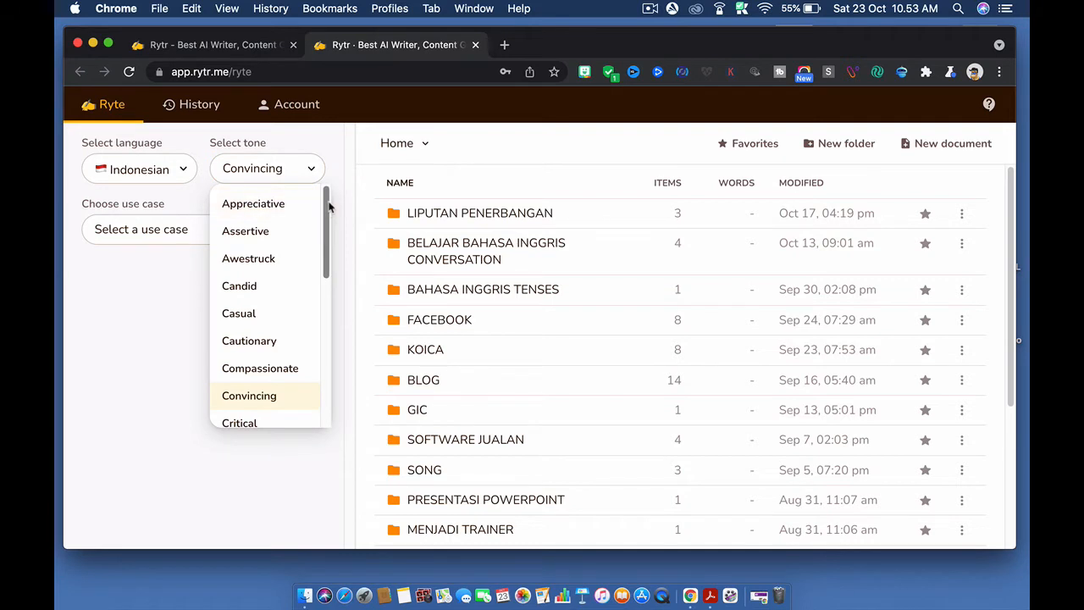
{"action": "mouse_move", "coordinate": [328, 215]}
{"action": "left_mouse_down"}
{"action": "mouse_move", "coordinate": [329, 370]}
{"action": "mouse_move", "coordinate": [331, 198]}
{"action": "left_mouse_up"}
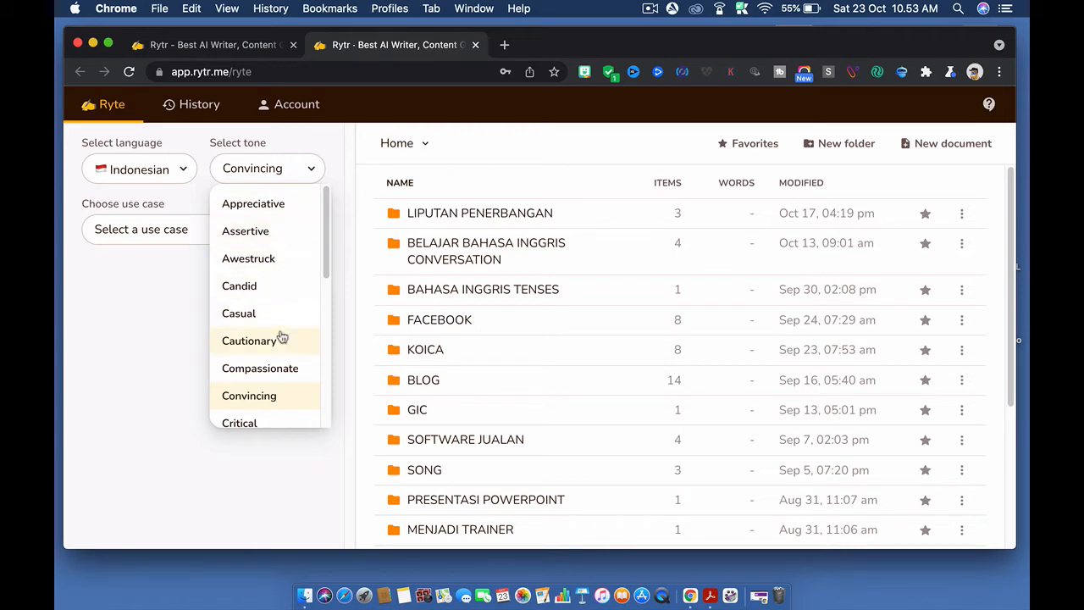
{"action": "scroll", "coordinate": [287, 327], "scroll_direction": "down", "scroll_amount": 5}
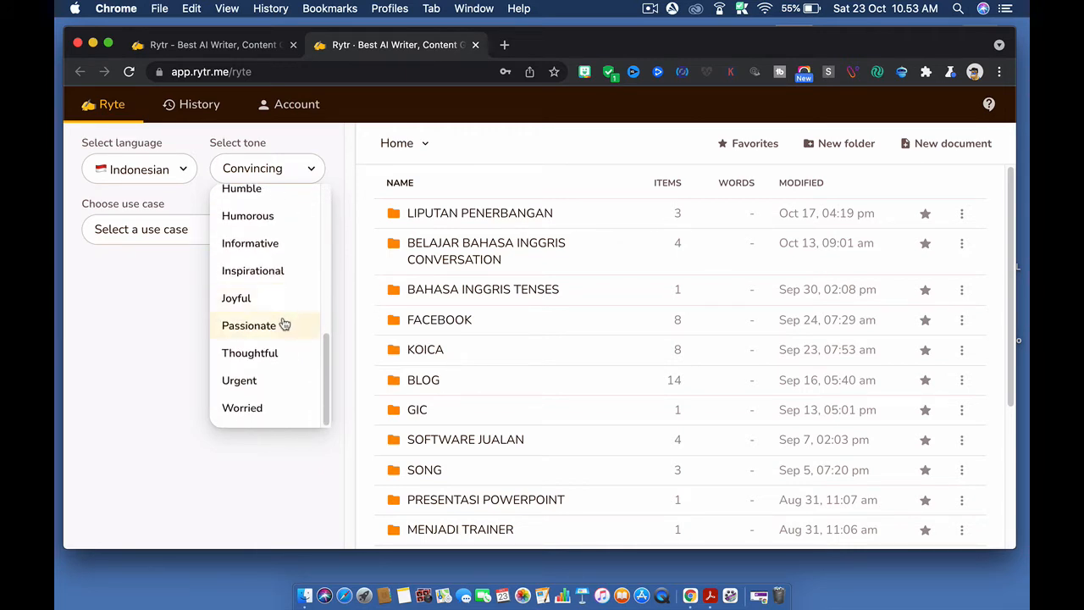
{"action": "scroll", "coordinate": [285, 325], "scroll_direction": "up", "scroll_amount": 5}
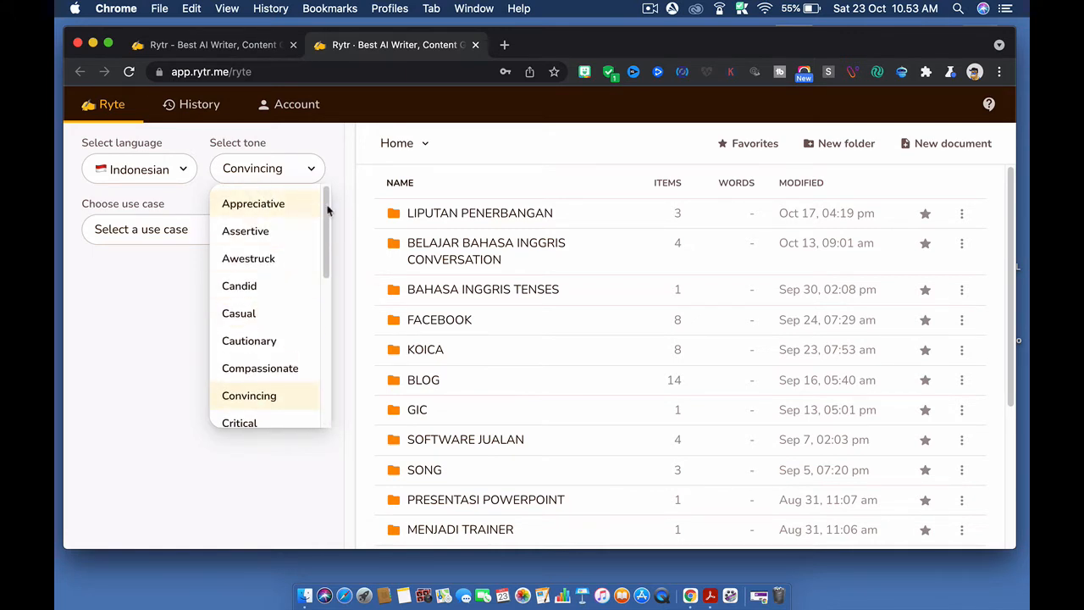
{"action": "left_click_drag", "start_coordinate": [329, 205], "coordinate": [318, 247]}
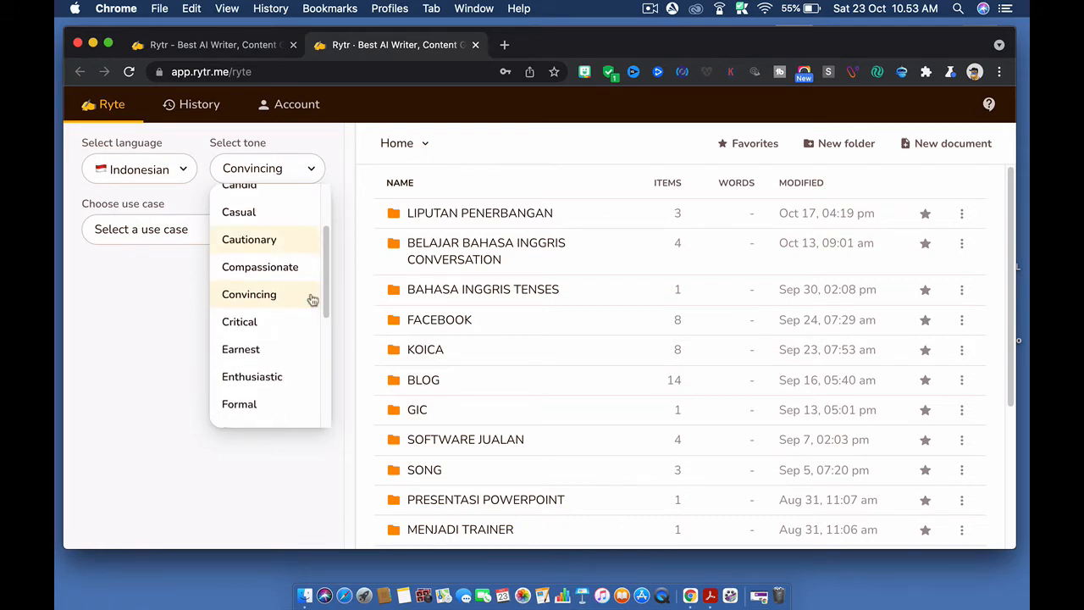
{"action": "left_click", "coordinate": [264, 332]}
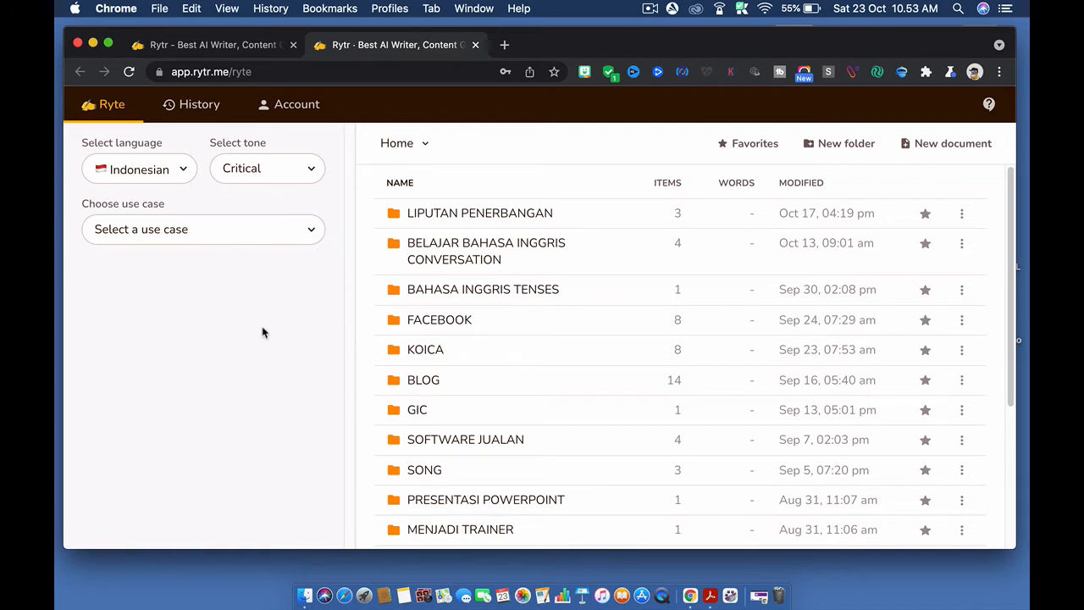
Step: Recheck the tone list keeping Critical, then bring up the use case choices
{"action": "left_click", "coordinate": [296, 174]}
{"action": "mouse_move", "coordinate": [323, 240]}
{"action": "left_mouse_down"}
{"action": "mouse_move", "coordinate": [323, 204]}
{"action": "mouse_move", "coordinate": [323, 320]}
{"action": "mouse_move", "coordinate": [322, 218]}
{"action": "mouse_move", "coordinate": [323, 227]}
{"action": "left_mouse_up"}
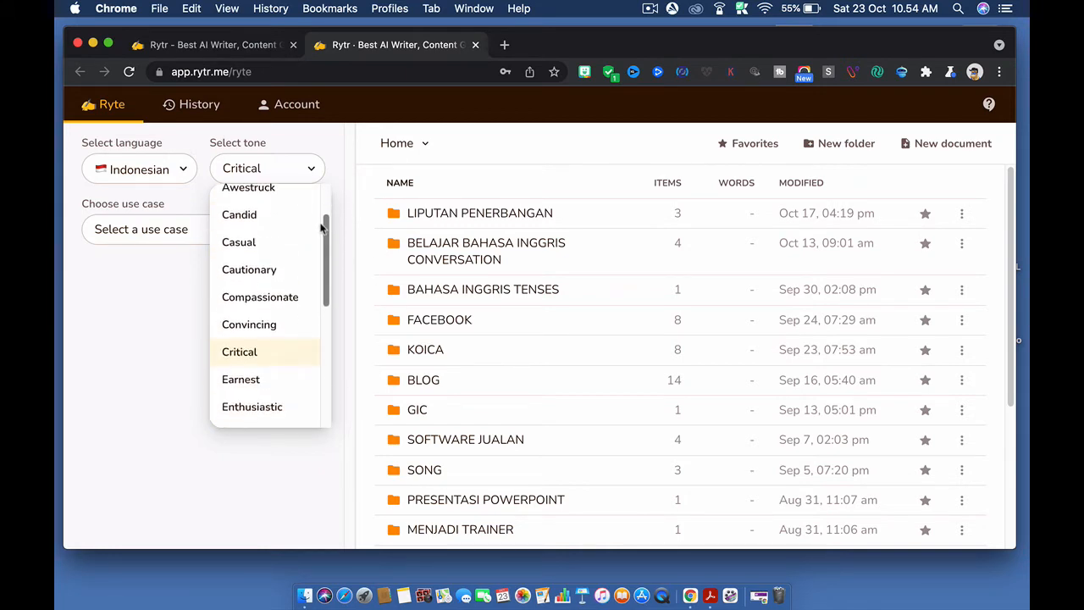
{"action": "left_click_drag", "start_coordinate": [323, 227], "coordinate": [322, 237]}
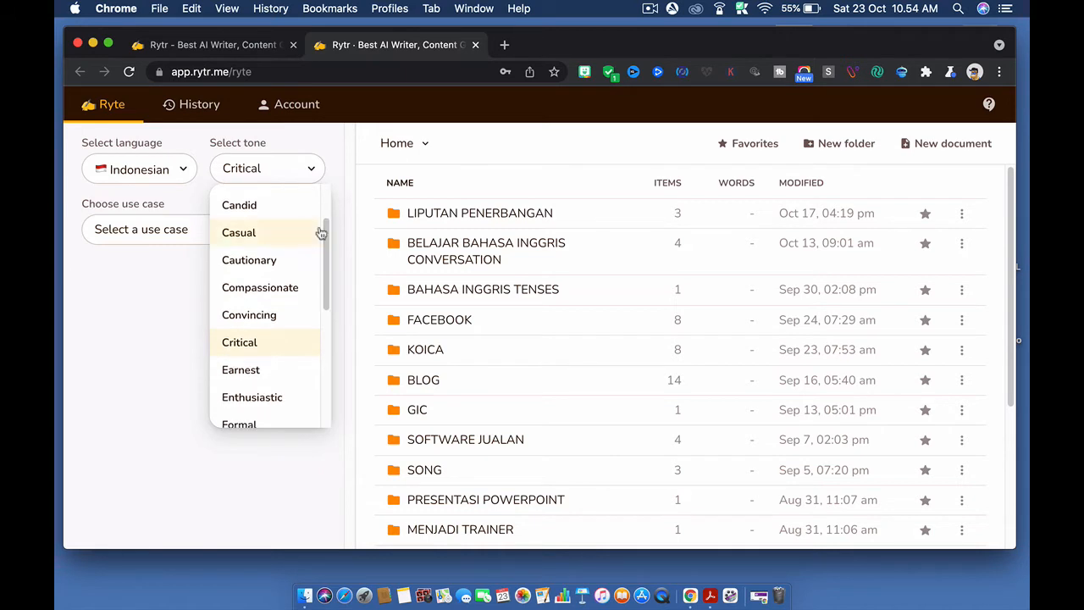
{"action": "left_click", "coordinate": [265, 343]}
{"action": "left_click", "coordinate": [206, 237]}
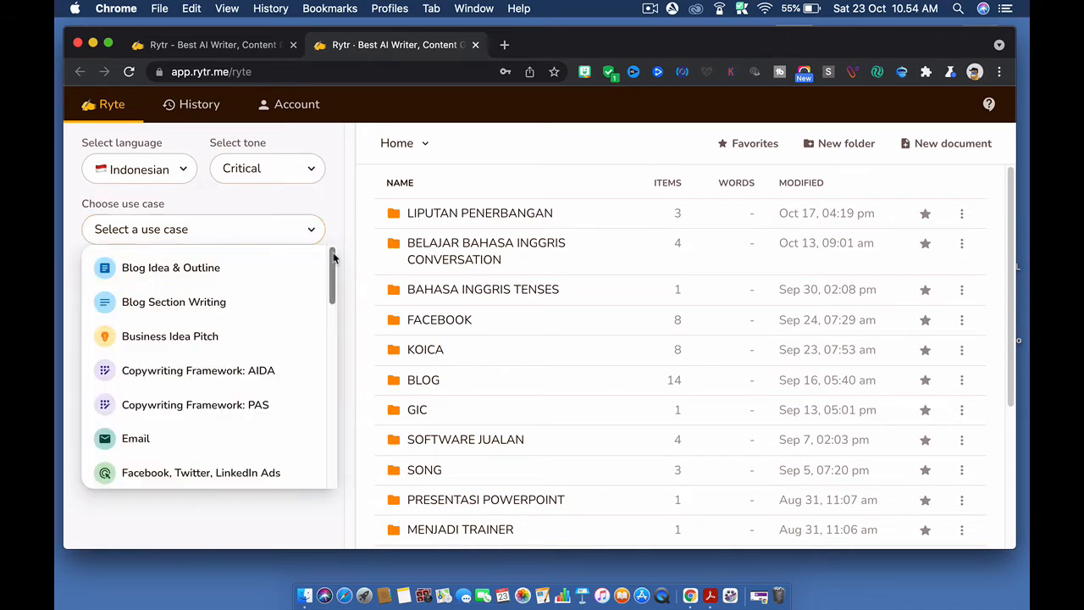
{"action": "mouse_move", "coordinate": [334, 258]}
{"action": "left_mouse_down"}
{"action": "mouse_move", "coordinate": [341, 460]}
{"action": "mouse_move", "coordinate": [331, 253]}
{"action": "left_mouse_up"}
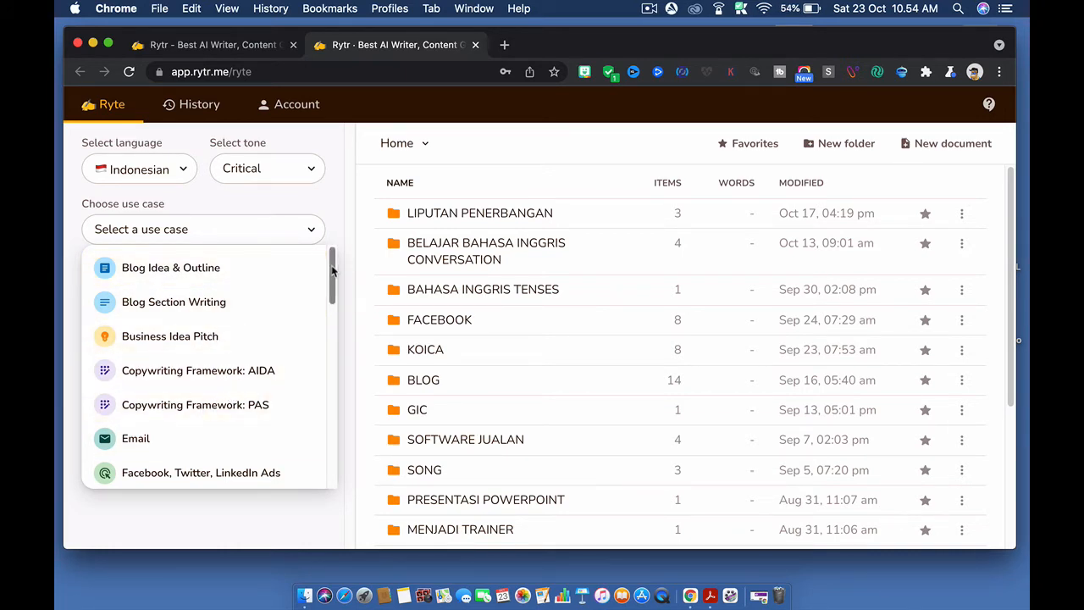
{"action": "left_click_drag", "start_coordinate": [333, 269], "coordinate": [287, 326]}
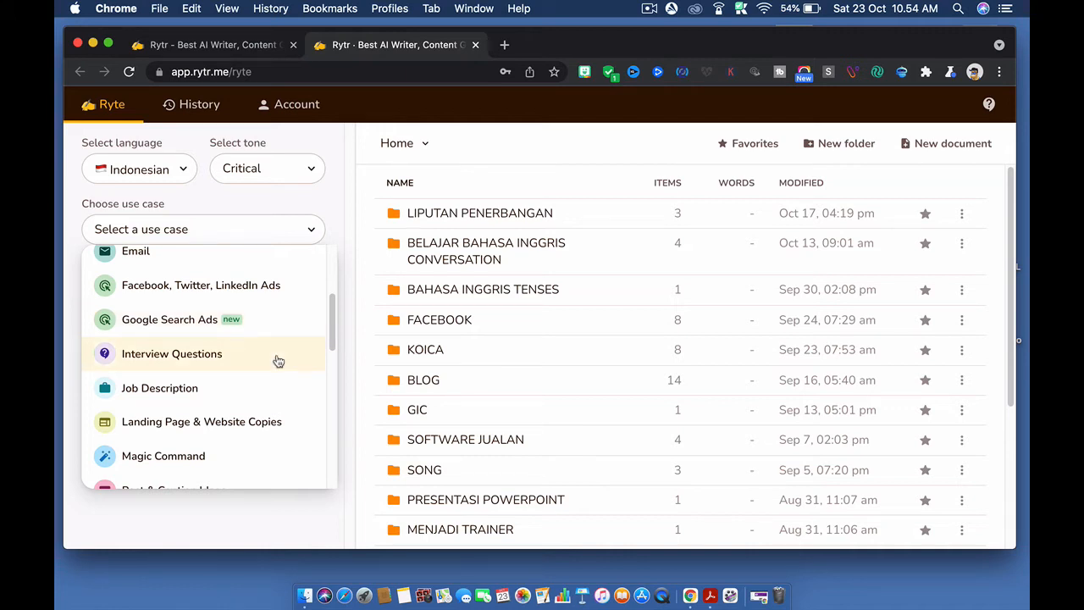
{"action": "scroll", "coordinate": [276, 362], "scroll_direction": "down", "scroll_amount": 2}
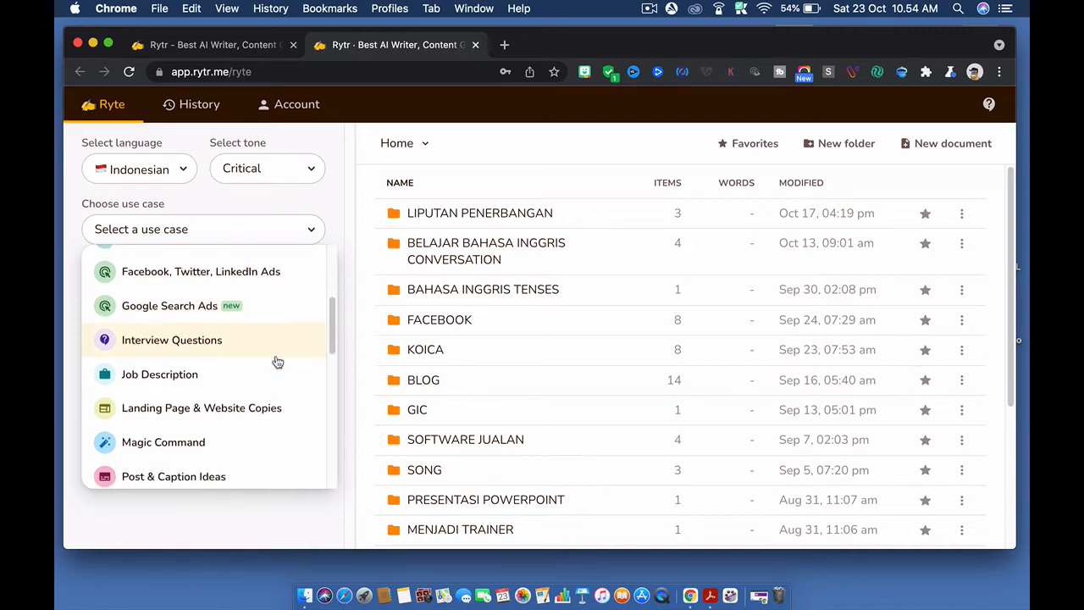
{"action": "scroll", "coordinate": [279, 373], "scroll_direction": "down", "scroll_amount": 5}
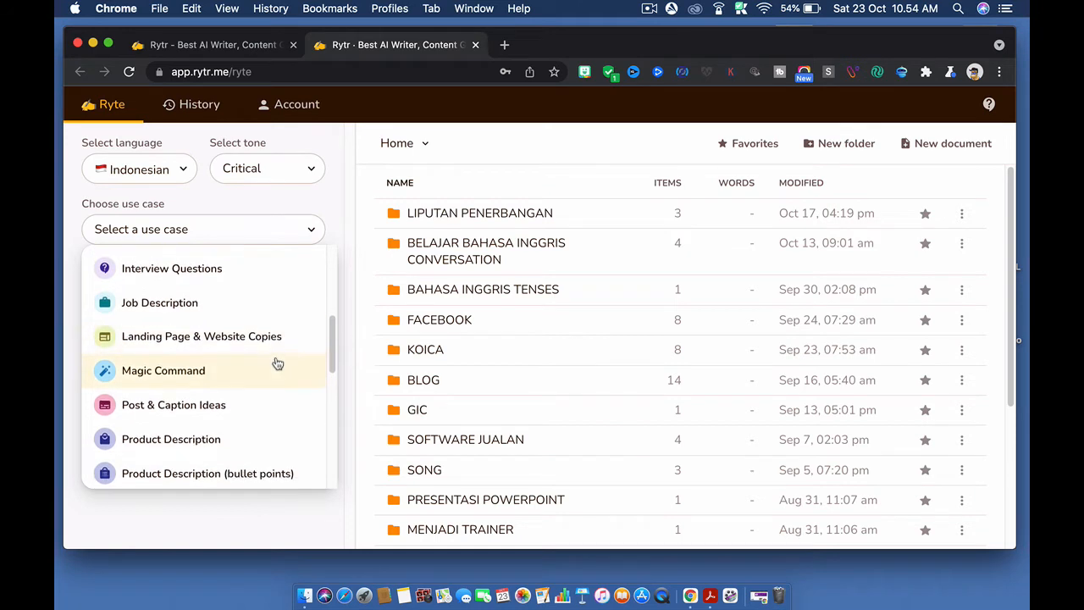
{"action": "scroll", "coordinate": [279, 359], "scroll_direction": "down", "scroll_amount": 3}
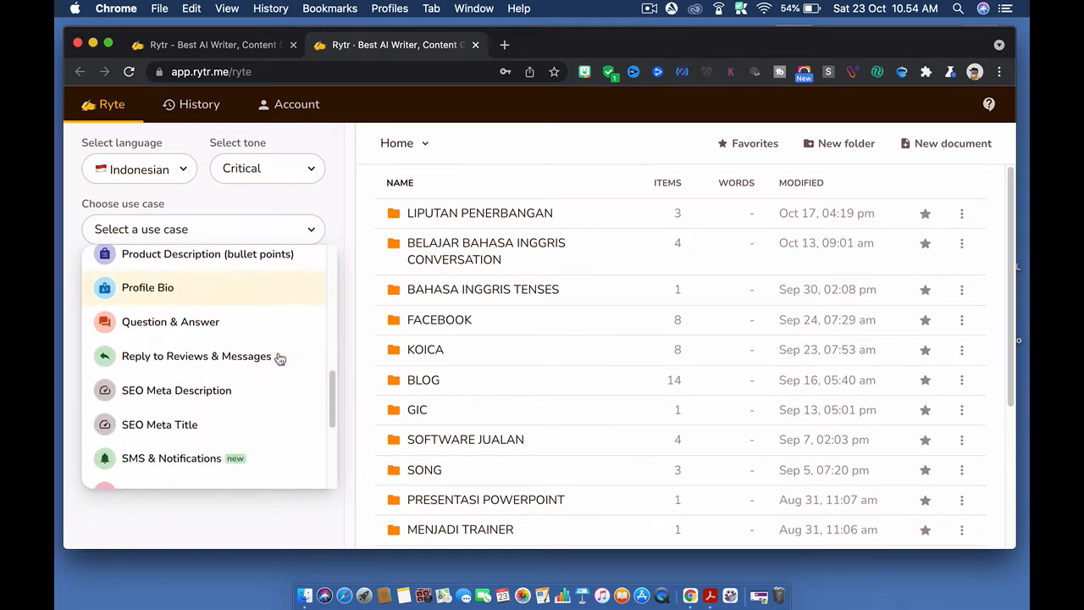
{"action": "scroll", "coordinate": [276, 340], "scroll_direction": "down", "scroll_amount": 3}
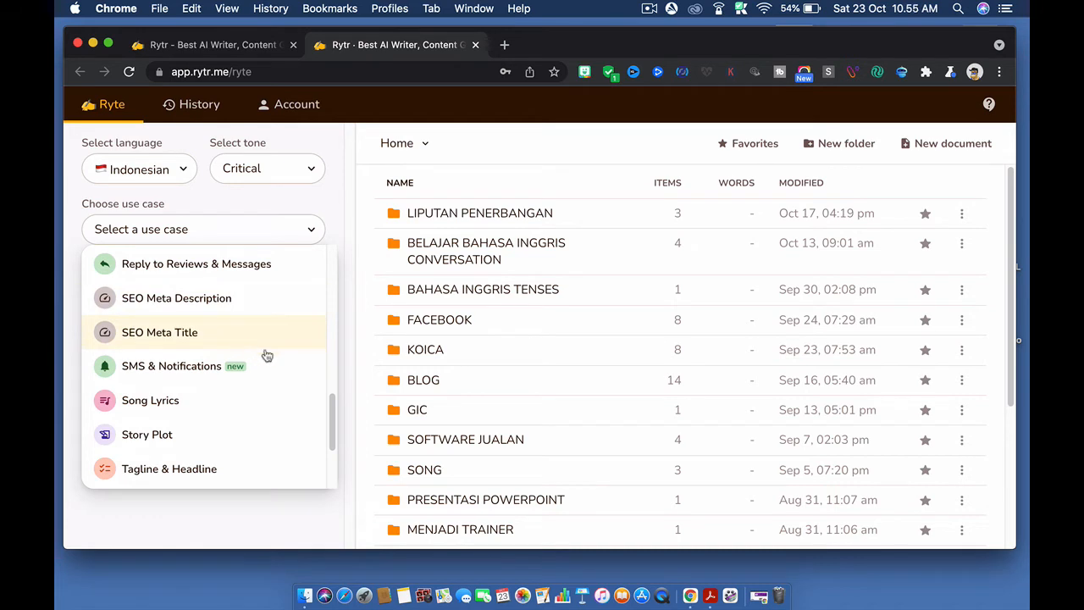
{"action": "scroll", "coordinate": [266, 356], "scroll_direction": "down", "scroll_amount": 3}
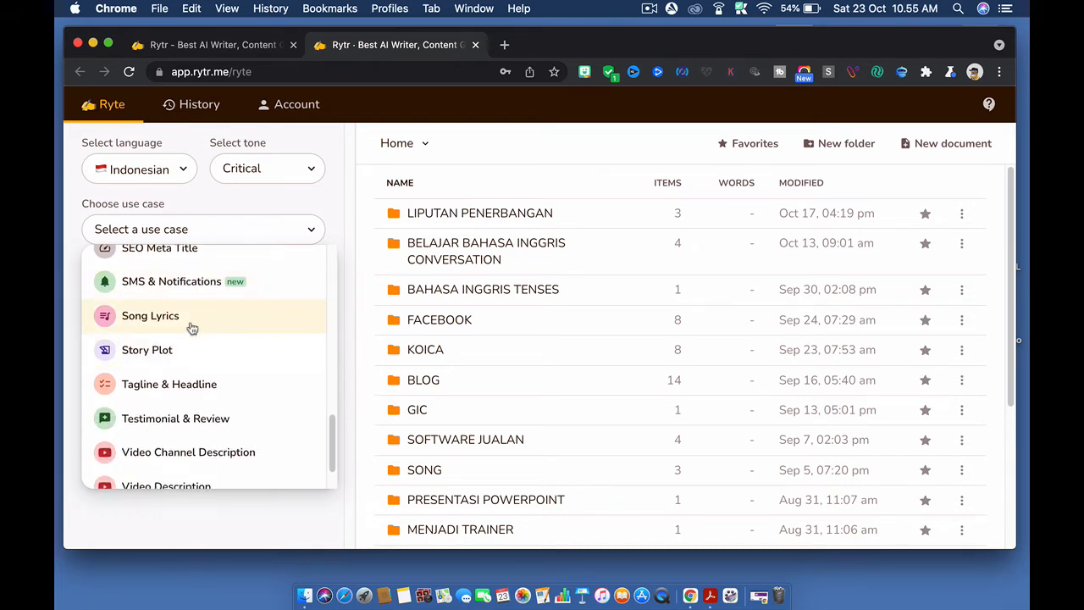
{"action": "scroll", "coordinate": [279, 360], "scroll_direction": "down", "scroll_amount": 2}
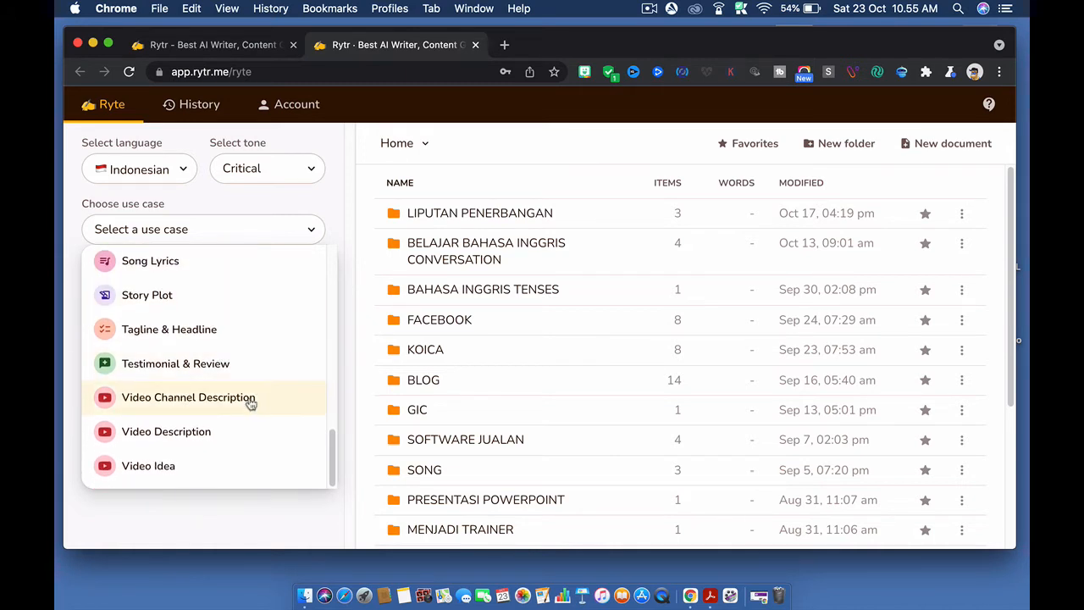
{"action": "scroll", "coordinate": [255, 401], "scroll_direction": "up", "scroll_amount": 15}
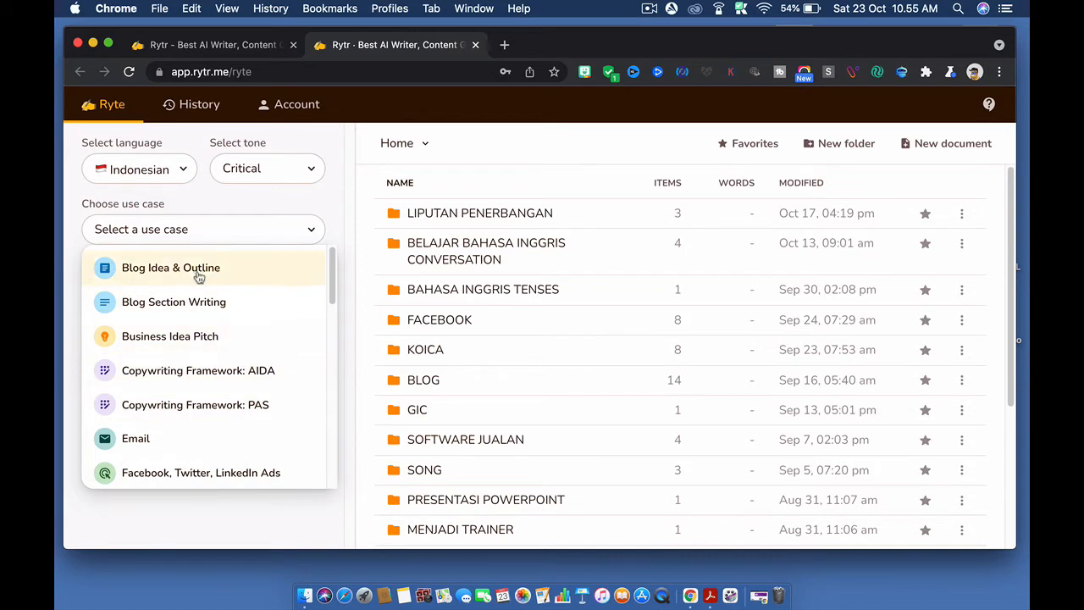
Step: Select Blog Idea & Outline with primary keyword PCR and delete all text in 'kurma'
{"action": "left_click", "coordinate": [196, 271]}
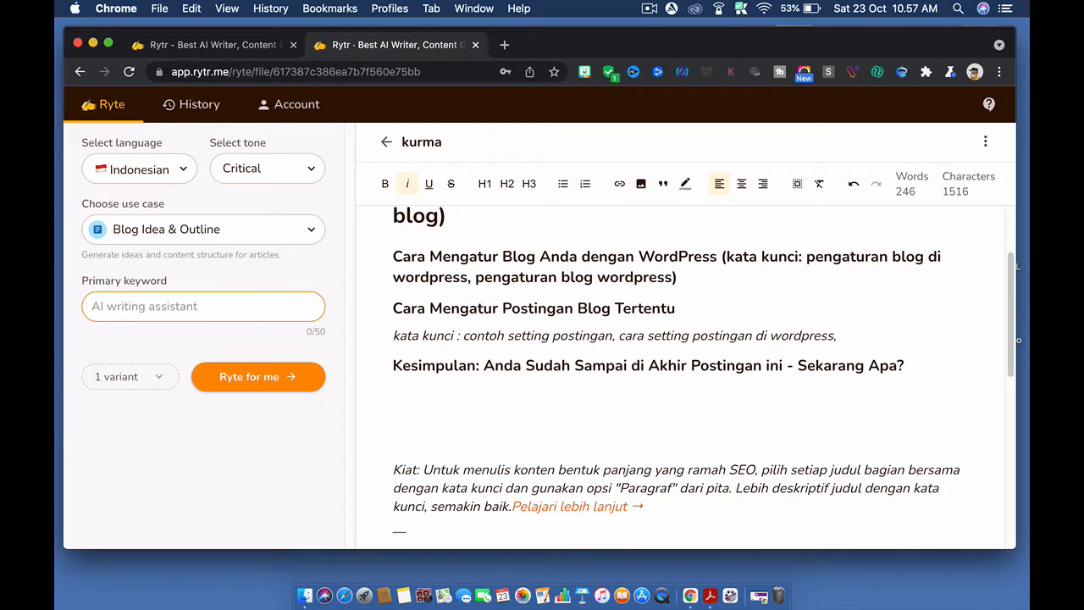
{"action": "type", "text": "PCR"}
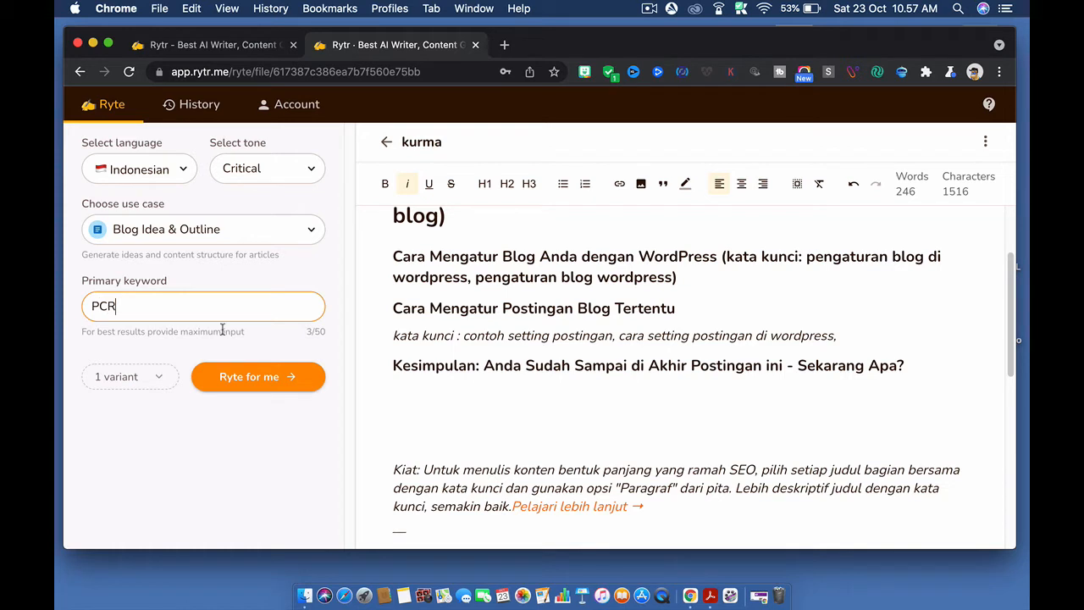
{"action": "left_click", "coordinate": [428, 421]}
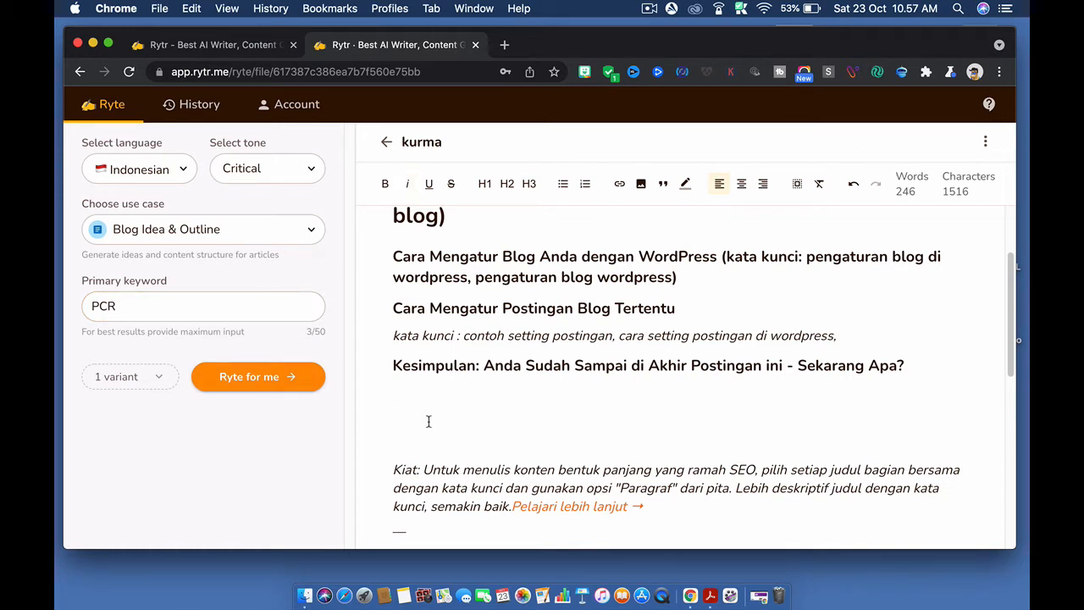
{"action": "key", "text": "super+a"}
{"action": "key", "text": "BackSpace"}
{"action": "left_click", "coordinate": [442, 142]}
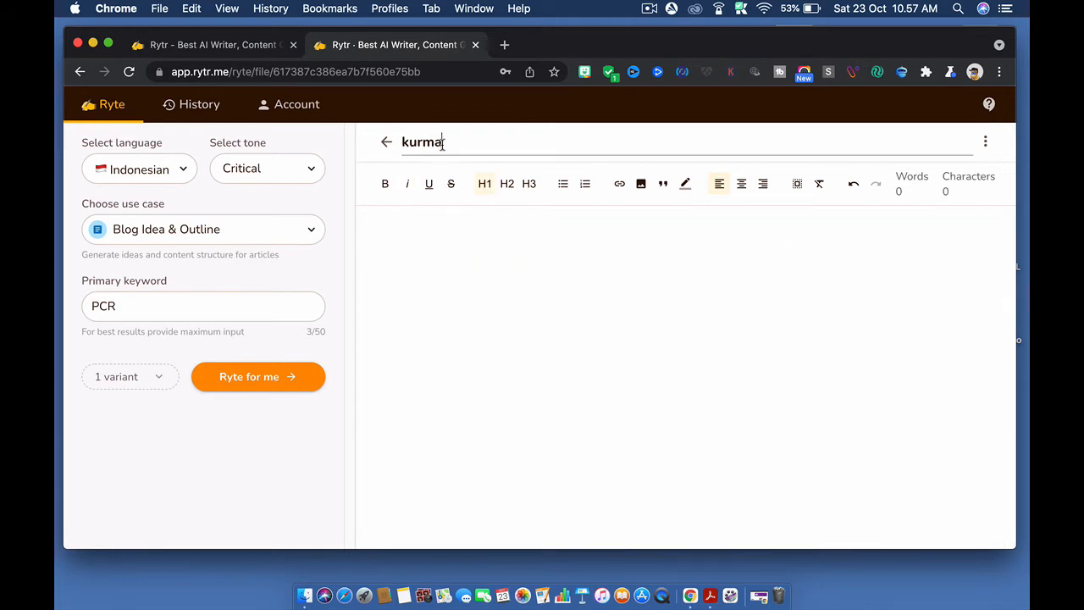
Step: Rename the document from kurma to PCR and generate an Indonesian blog outline for PCR
{"action": "key", "text": "BackSpace"}
{"action": "key", "text": "BackSpace"}
{"action": "key", "text": "BackSpace"}
{"action": "key", "text": "BackSpace"}
{"action": "key", "text": "BackSpace"}
{"action": "type", "text": "PCR"}
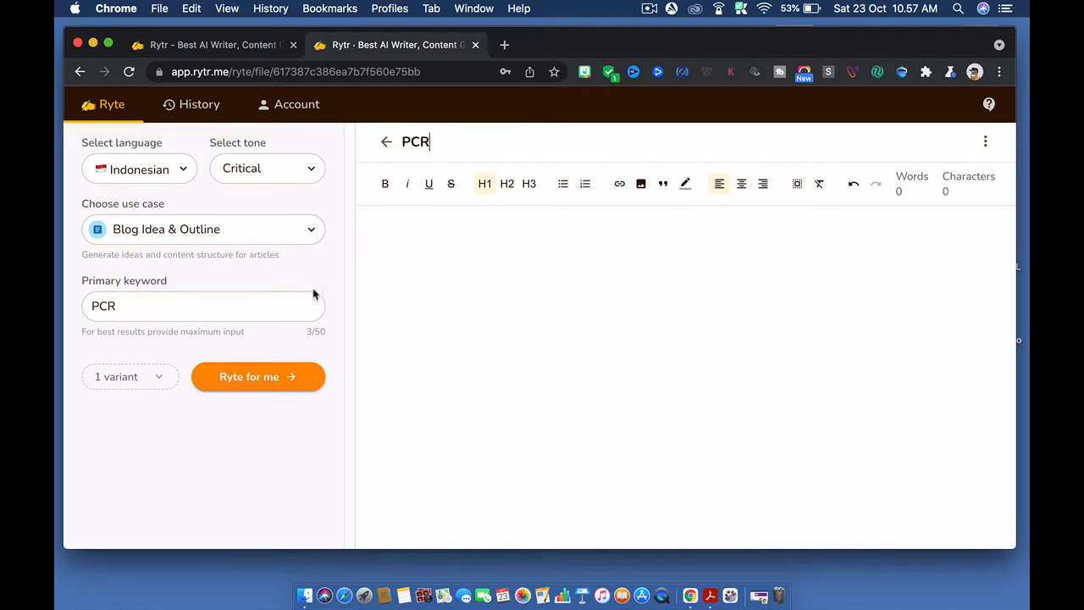
{"action": "left_click", "coordinate": [411, 277]}
{"action": "left_click", "coordinate": [262, 379]}
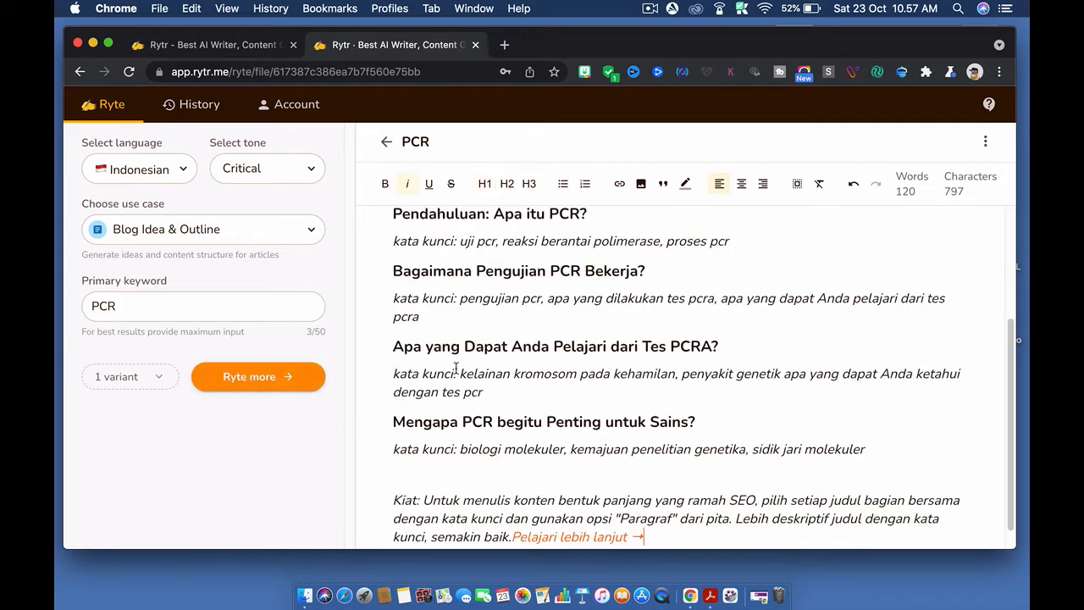
Step: Review the generated outline and delete the stray dash and blank line above its title
{"action": "scroll", "coordinate": [456, 369], "scroll_direction": "up", "scroll_amount": 2}
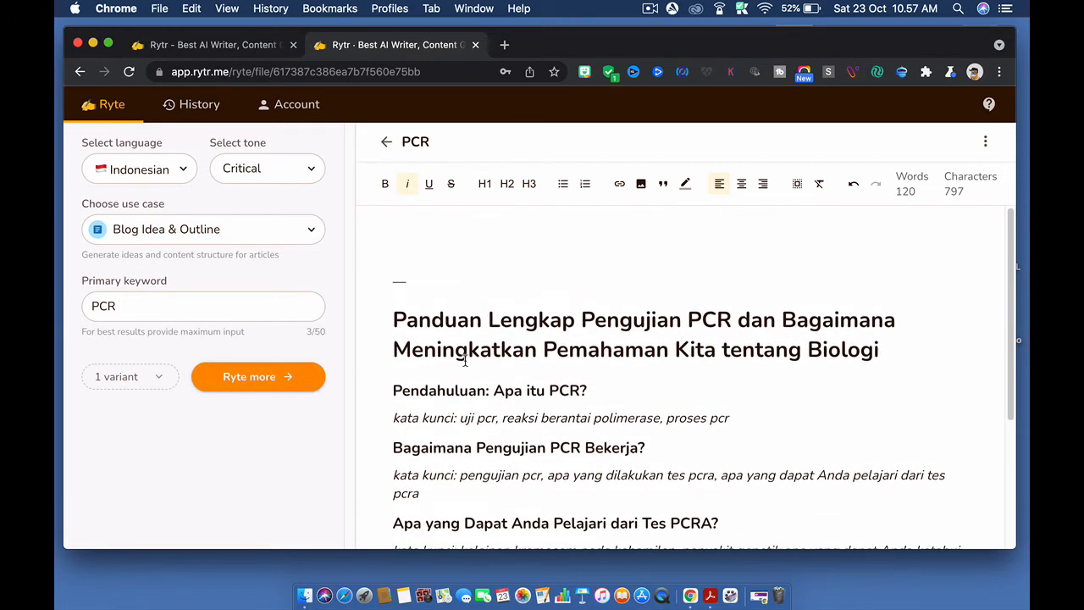
{"action": "scroll", "coordinate": [464, 362], "scroll_direction": "down", "scroll_amount": 2}
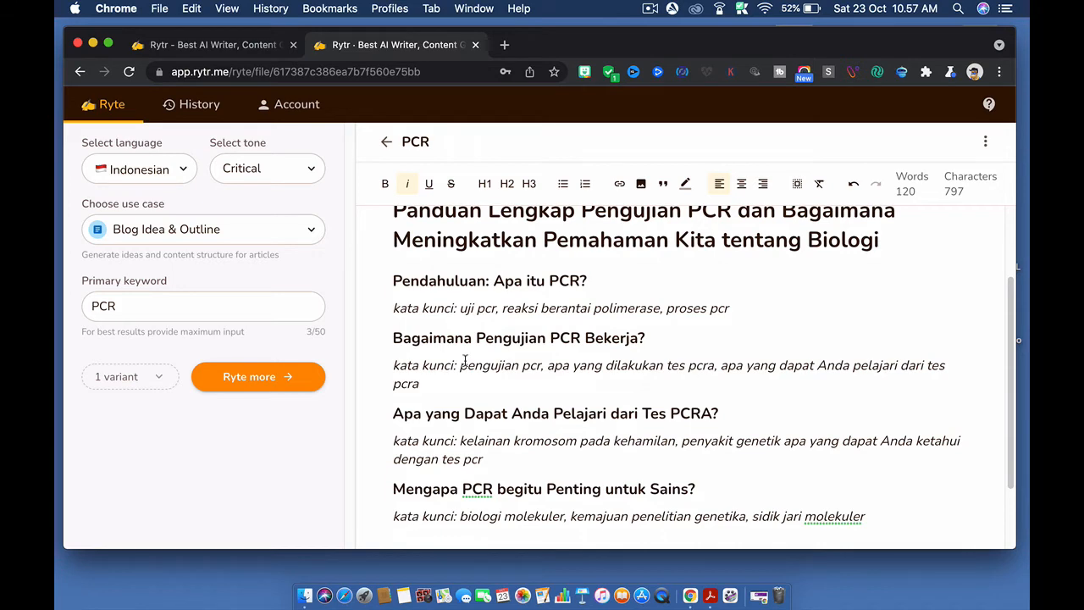
{"action": "scroll", "coordinate": [443, 361], "scroll_direction": "down", "scroll_amount": 2}
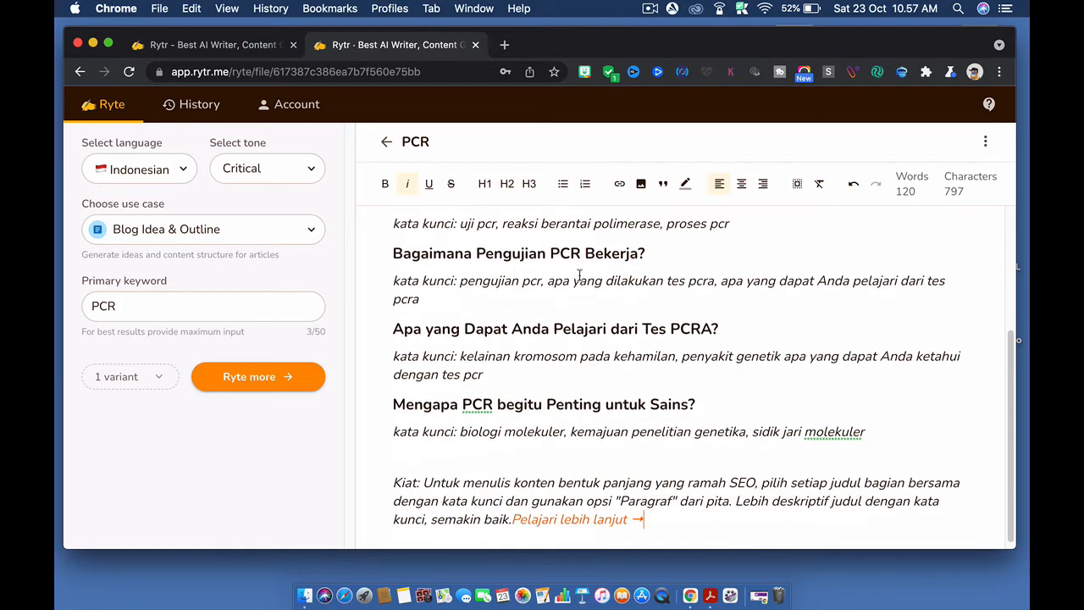
{"action": "scroll", "coordinate": [527, 318], "scroll_direction": "down", "scroll_amount": 1}
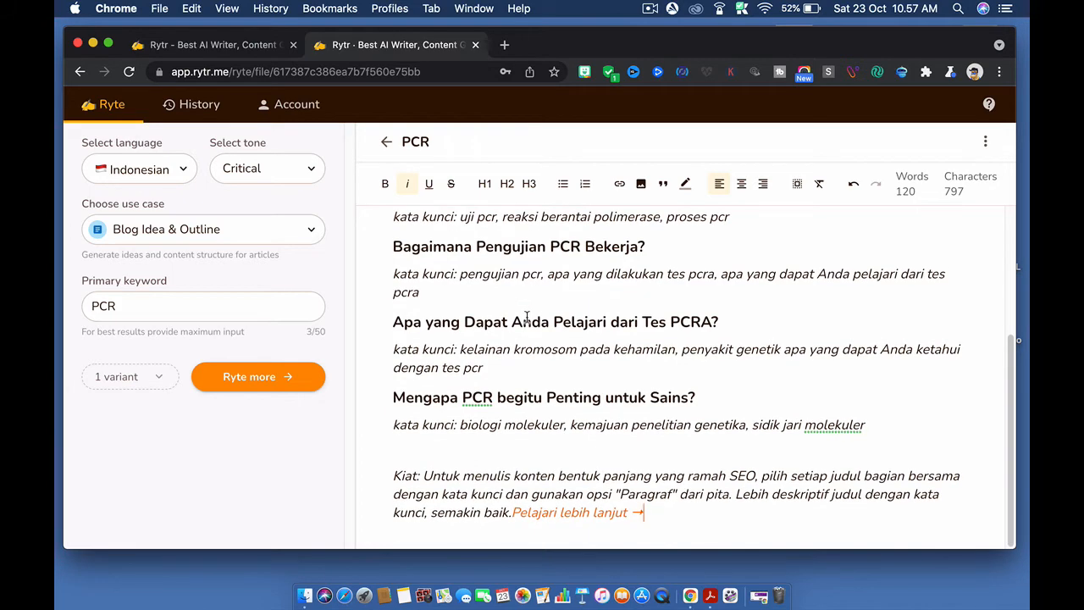
{"action": "scroll", "coordinate": [527, 318], "scroll_direction": "up", "scroll_amount": 5}
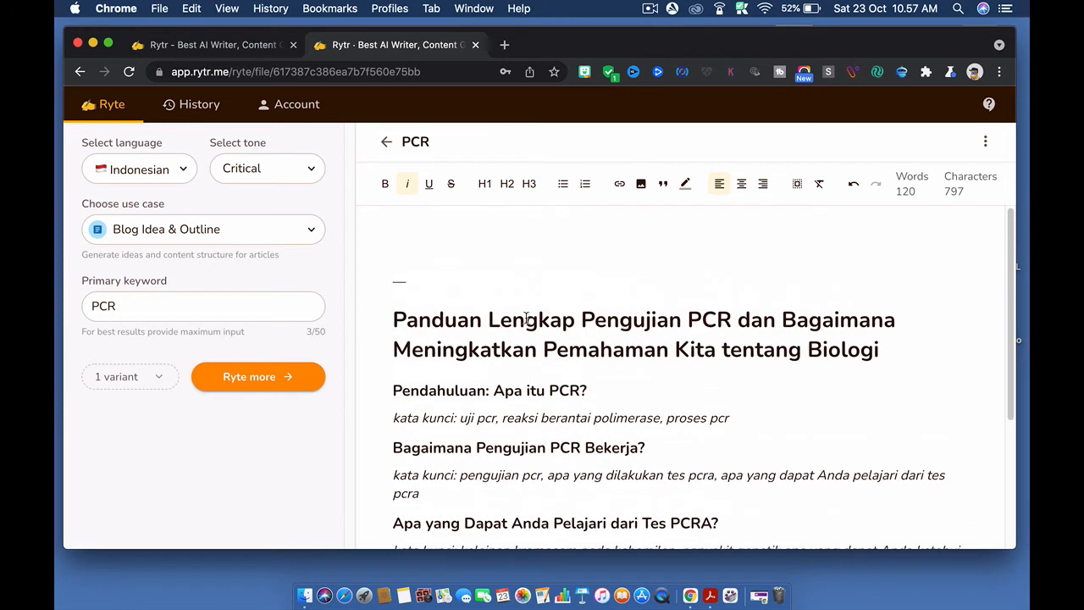
{"action": "left_click", "coordinate": [422, 288]}
{"action": "key", "text": "BackSpace"}
{"action": "key", "text": "BackSpace"}
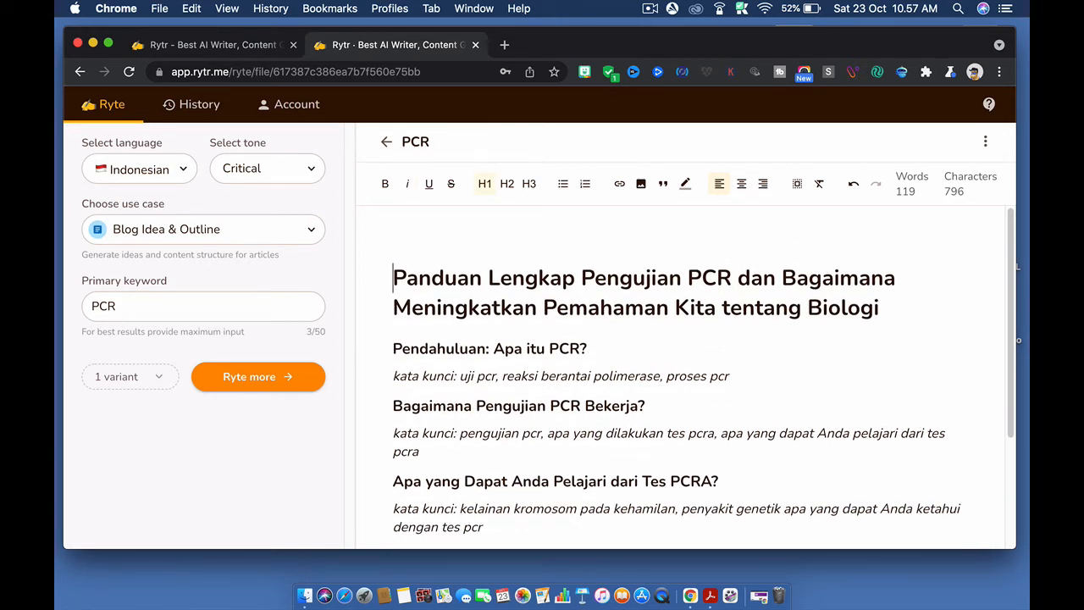
{"action": "key", "text": "BackSpace"}
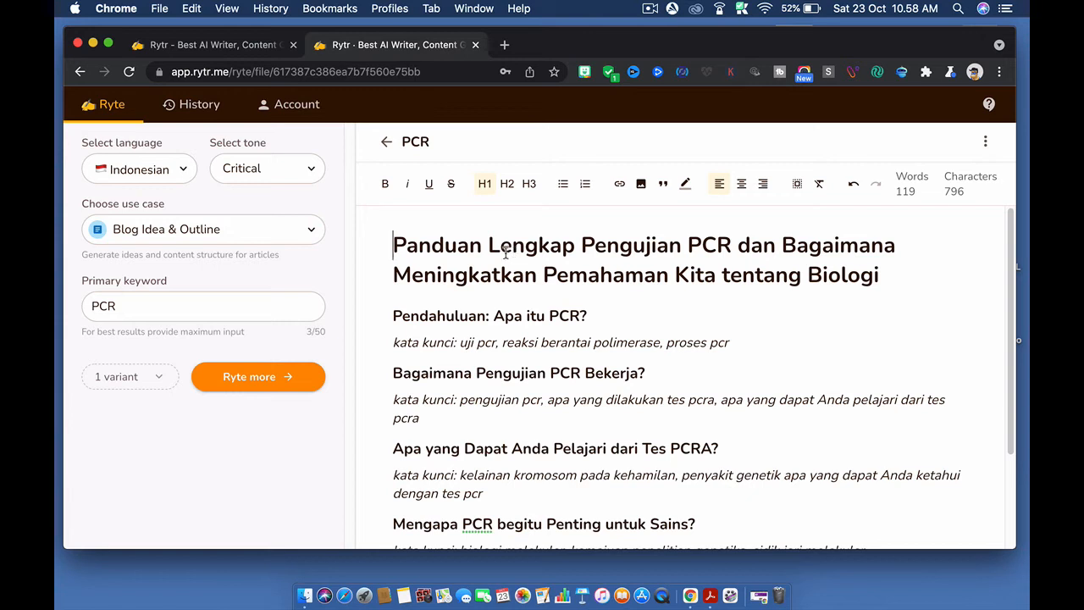
Step: Select the 'Pendahuluan: Apa itu PCR?' heading with its keyword line and generate two paragraphs for it
{"action": "left_click_drag", "start_coordinate": [391, 315], "coordinate": [593, 318]}
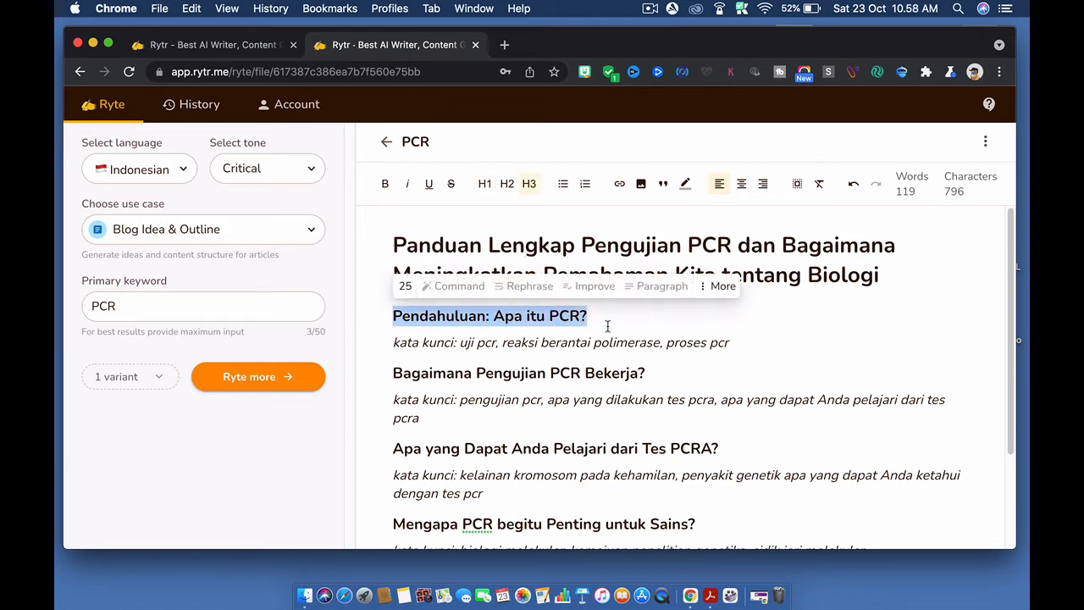
{"action": "left_click", "coordinate": [734, 343]}
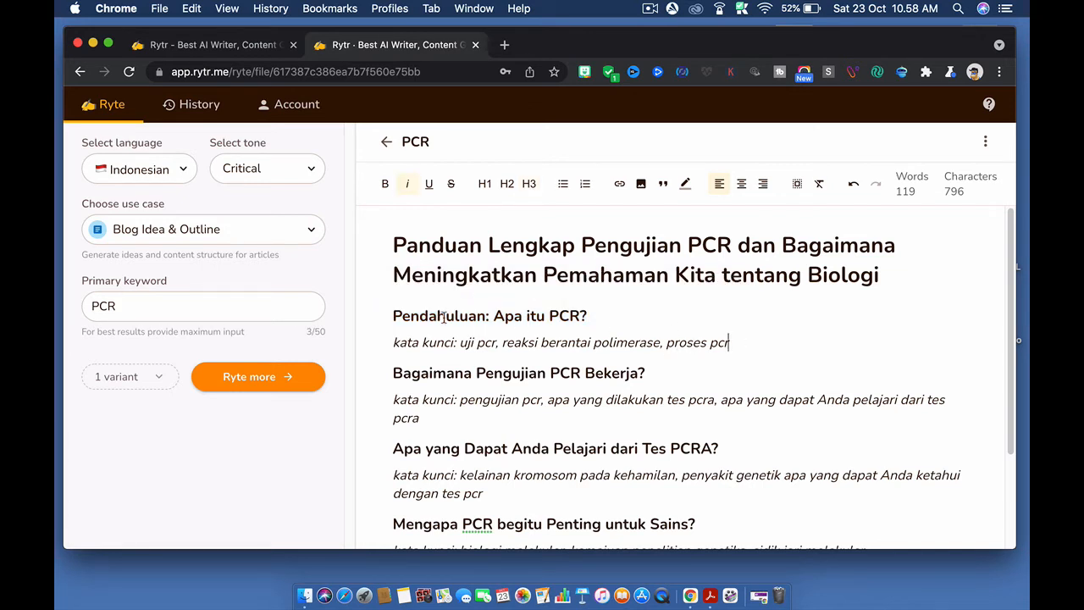
{"action": "left_click_drag", "start_coordinate": [389, 315], "coordinate": [734, 339]}
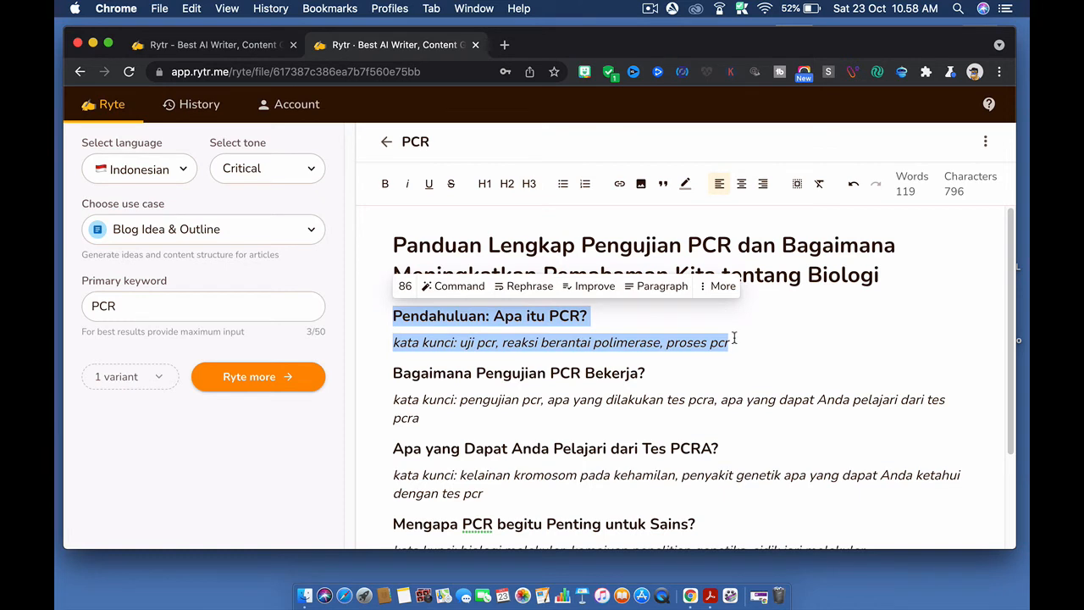
{"action": "left_click", "coordinate": [674, 288]}
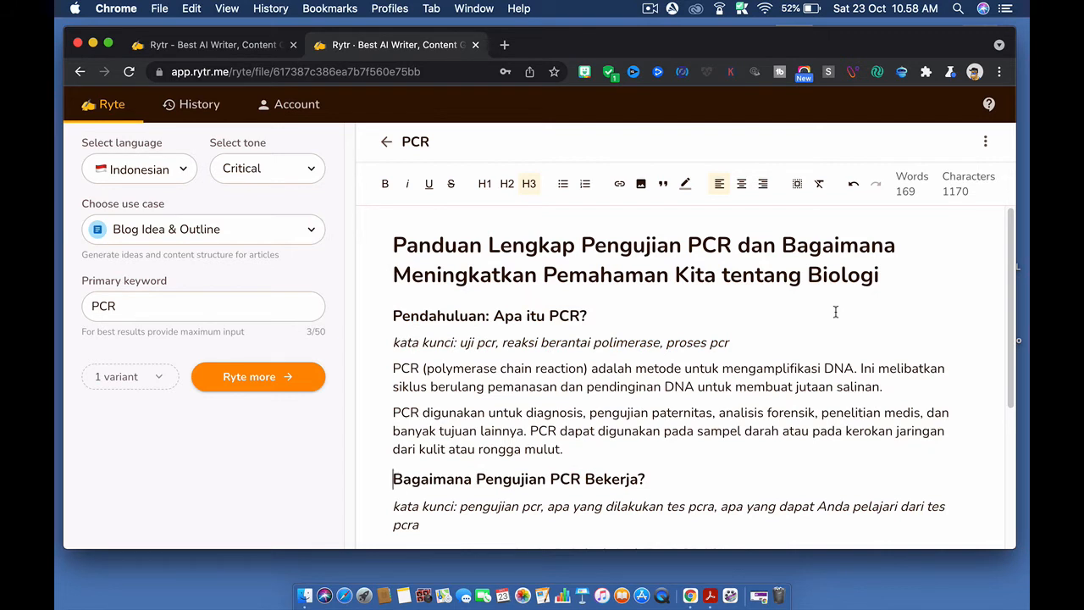
Step: Select the 'Bagaimana Pengujian PCR Bekerja?' heading and keyword line and generate a paragraph on PCR testing techniques
{"action": "scroll", "coordinate": [751, 317], "scroll_direction": "down", "scroll_amount": 2}
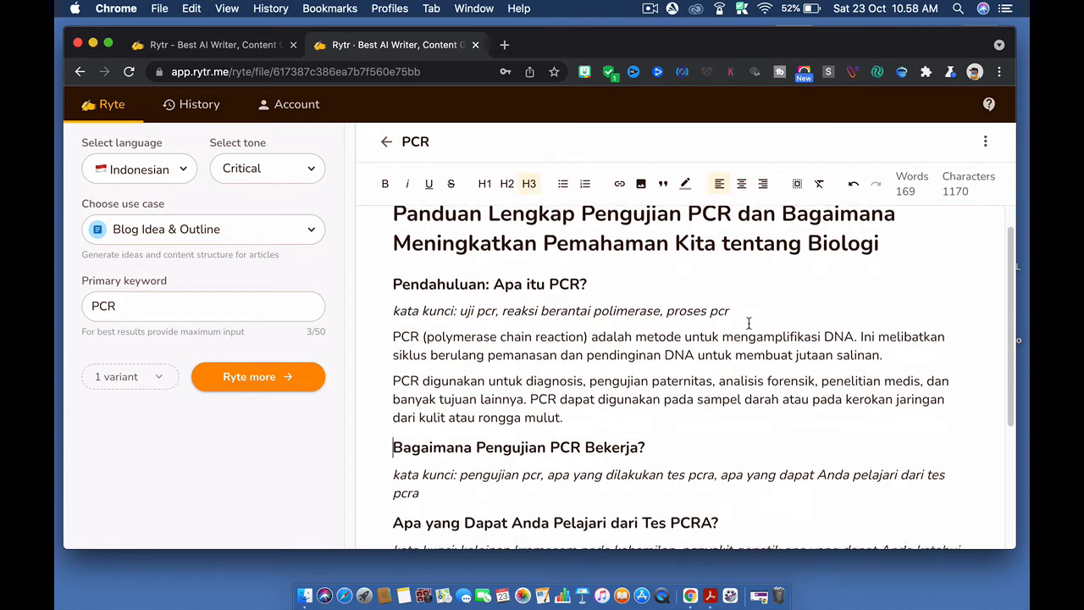
{"action": "scroll", "coordinate": [740, 343], "scroll_direction": "down", "scroll_amount": 5}
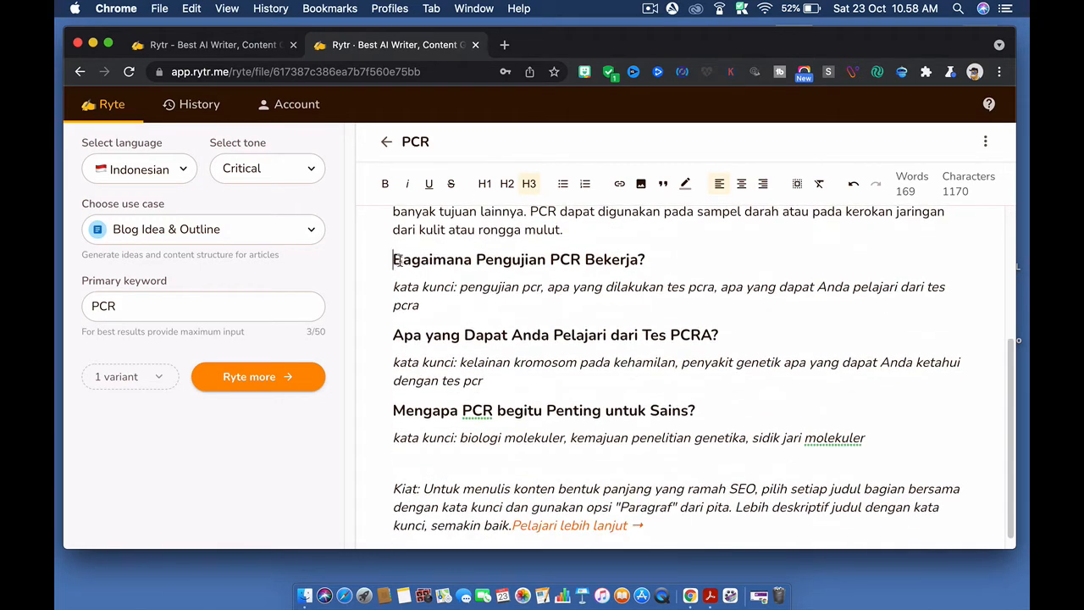
{"action": "left_click_drag", "start_coordinate": [391, 258], "coordinate": [431, 302]}
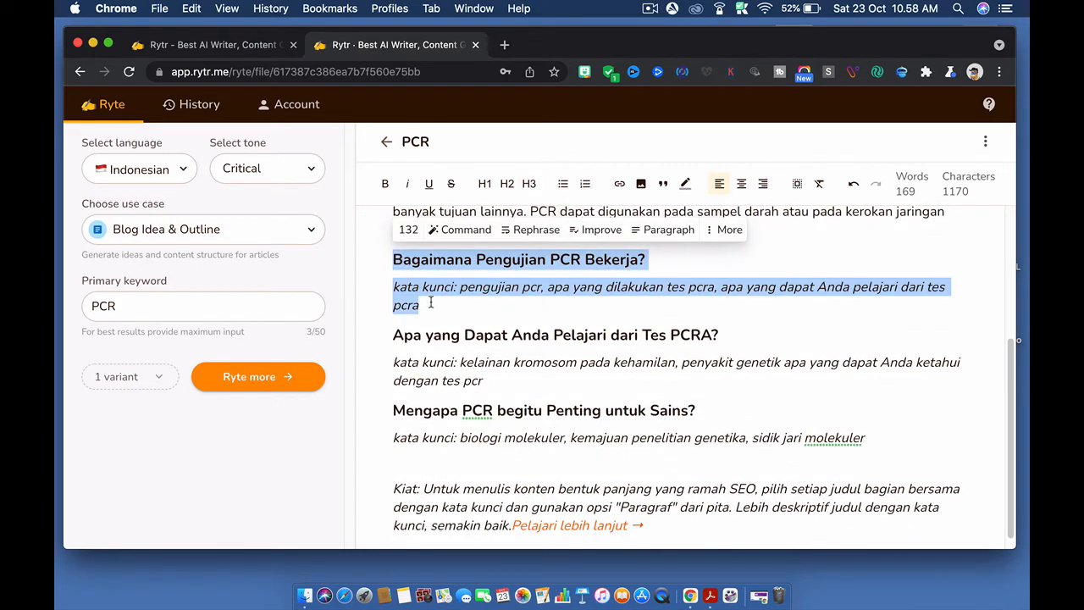
{"action": "left_click", "coordinate": [668, 229]}
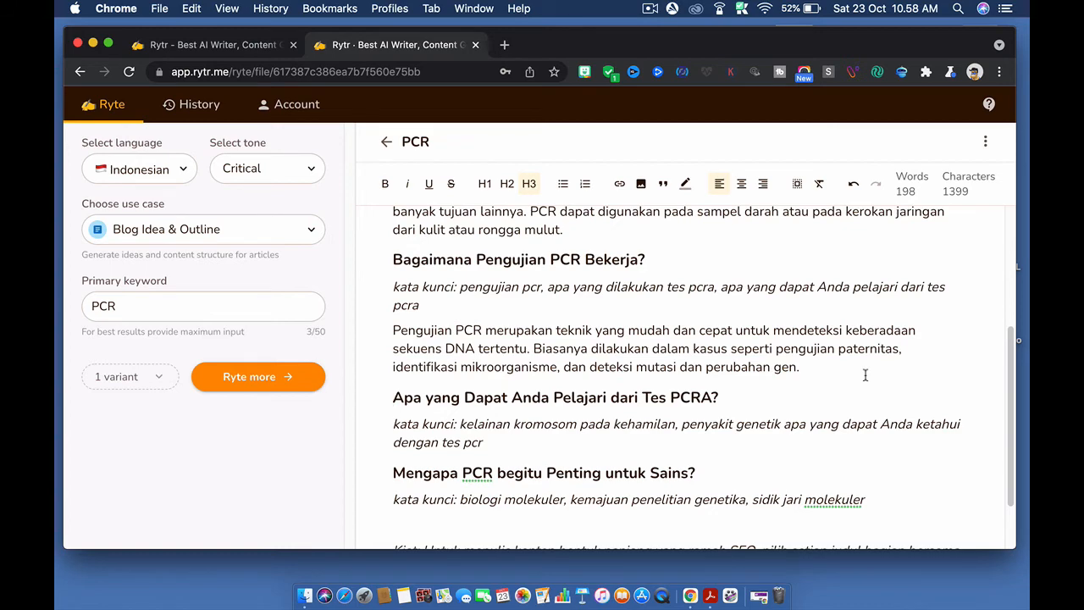
{"action": "scroll", "coordinate": [864, 375], "scroll_direction": "down", "scroll_amount": 2}
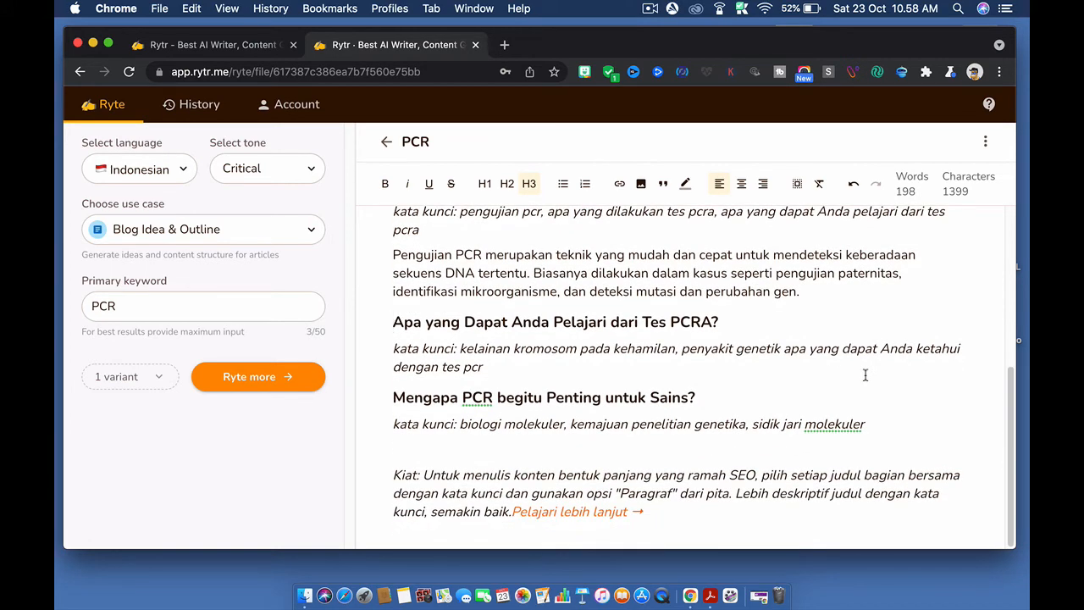
{"action": "scroll", "coordinate": [865, 374], "scroll_direction": "up", "scroll_amount": 2}
{"action": "scroll", "coordinate": [561, 305], "scroll_direction": "up", "scroll_amount": 6}
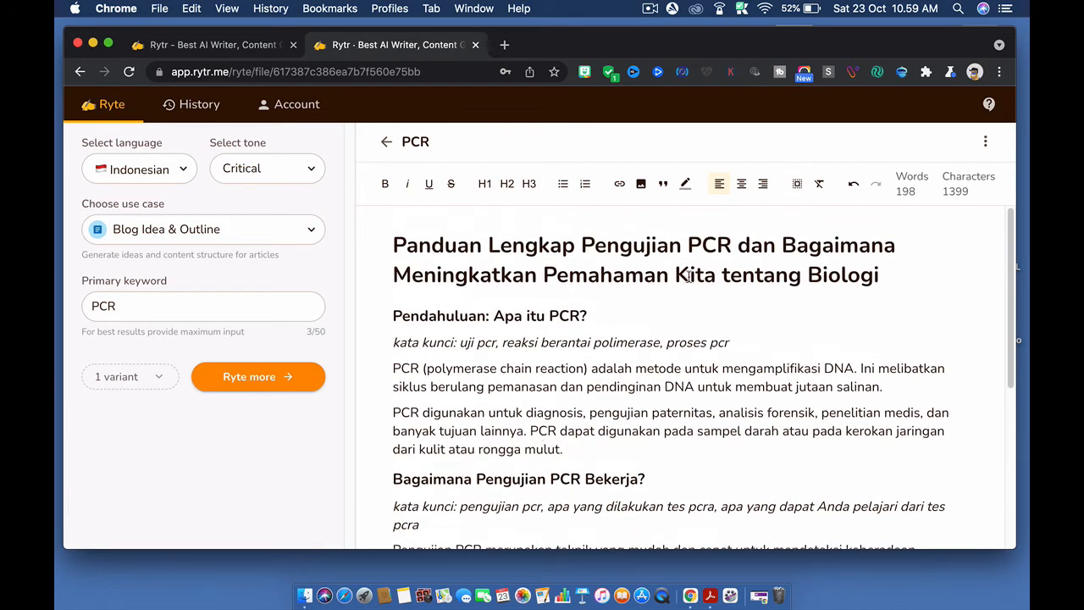
{"action": "left_click", "coordinate": [587, 316]}
{"action": "left_click_drag", "start_coordinate": [393, 343], "coordinate": [735, 354]}
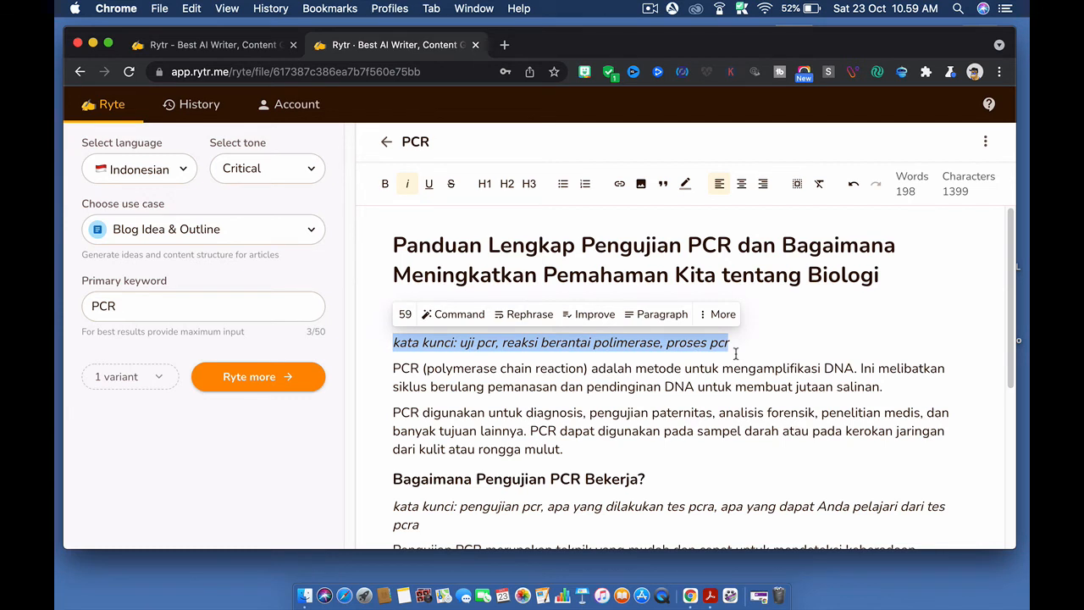
{"action": "left_click", "coordinate": [735, 354]}
{"action": "left_click_drag", "start_coordinate": [732, 344], "coordinate": [460, 344]}
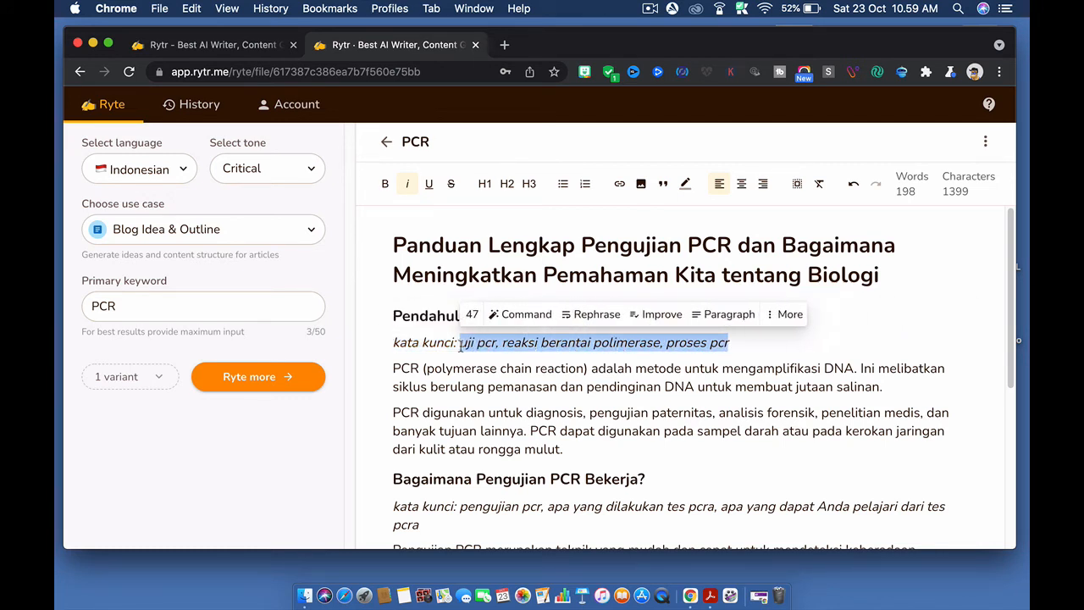
{"action": "left_click", "coordinate": [496, 386]}
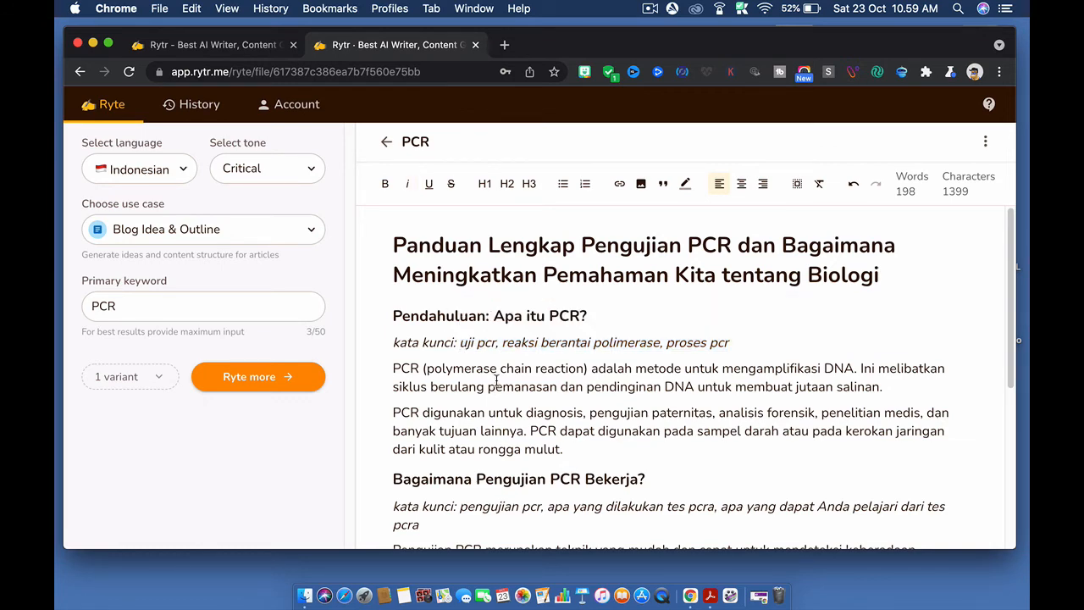
{"action": "scroll", "coordinate": [497, 381], "scroll_direction": "down", "scroll_amount": 3}
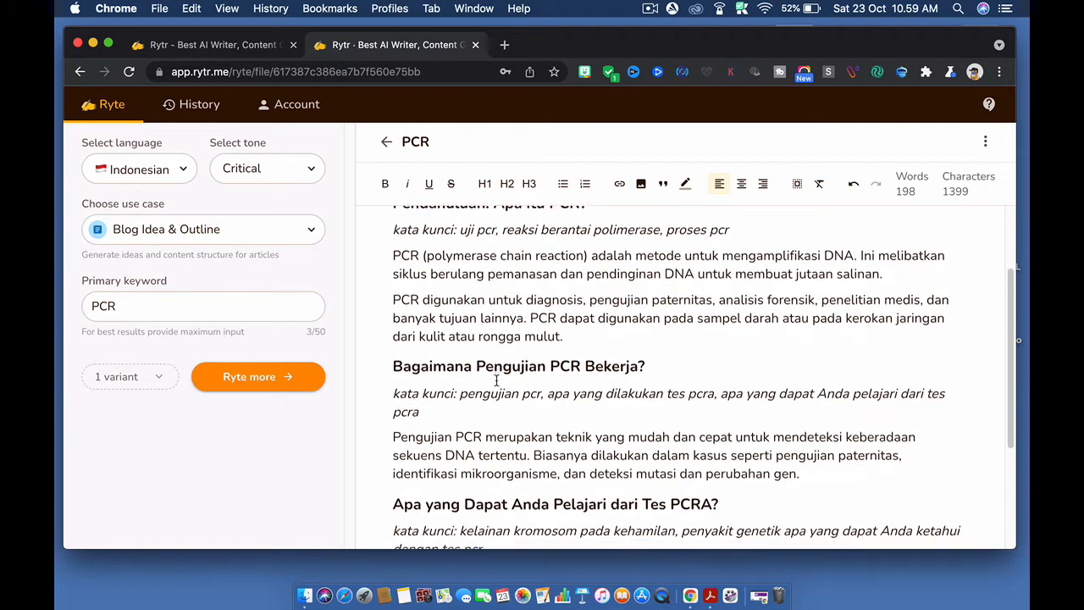
{"action": "scroll", "coordinate": [496, 381], "scroll_direction": "down", "scroll_amount": 5}
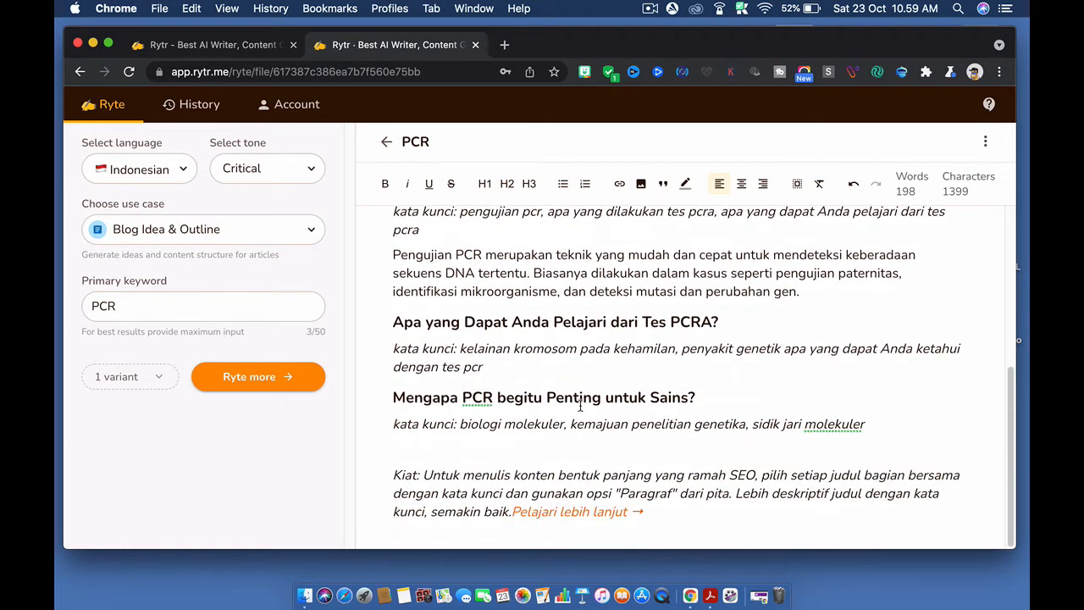
{"action": "left_click", "coordinate": [506, 447]}
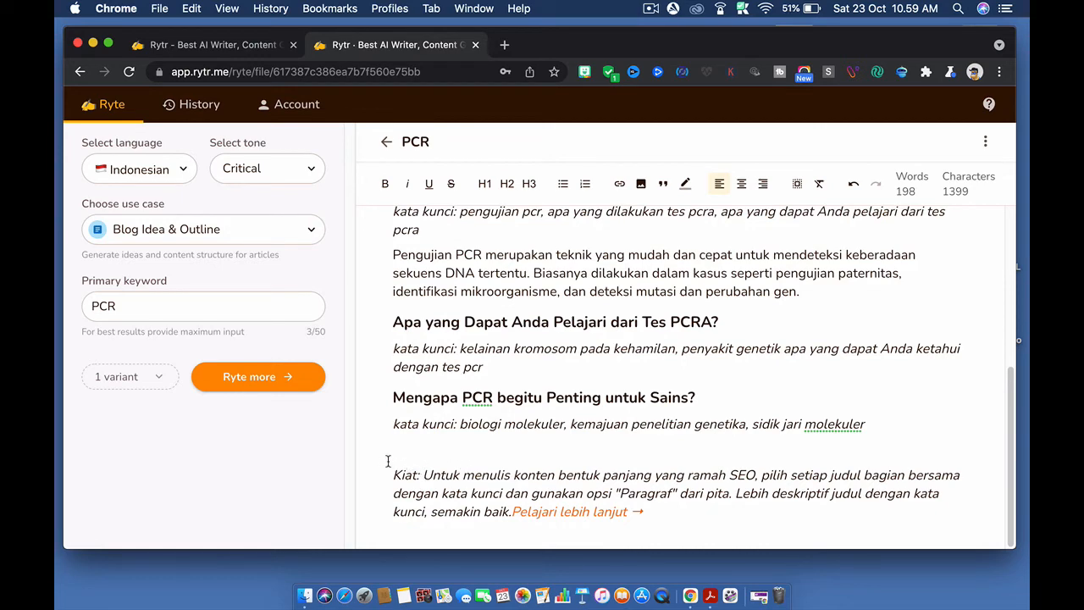
{"action": "left_click_drag", "start_coordinate": [388, 461], "coordinate": [661, 525]}
Step: Delete the Kiat tip and choose Blog Section Writing with section topic PCR
{"action": "key", "text": "BackSpace"}
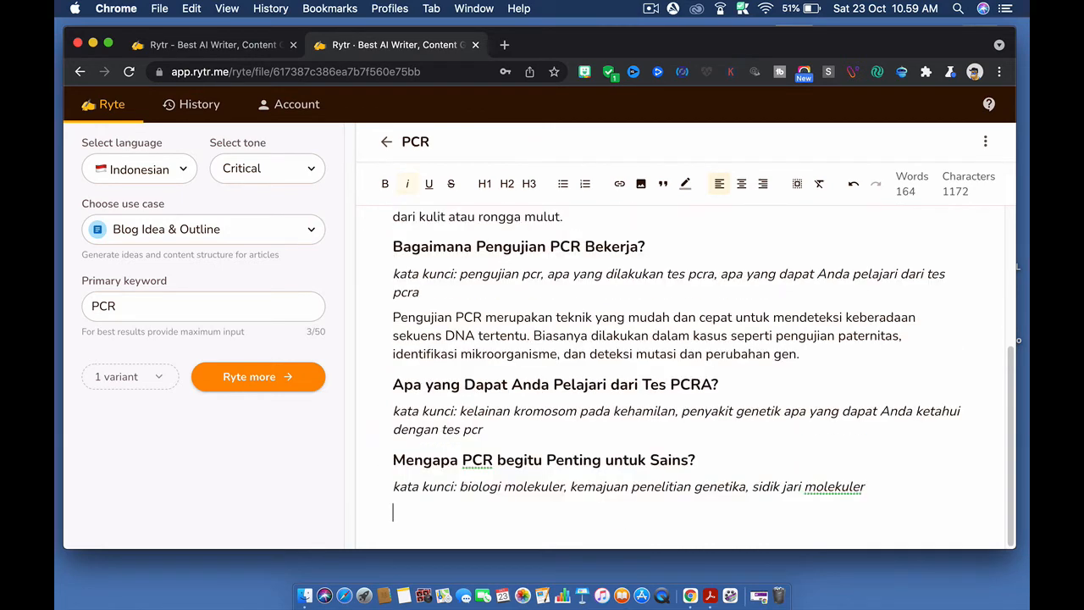
{"action": "left_click", "coordinate": [198, 230]}
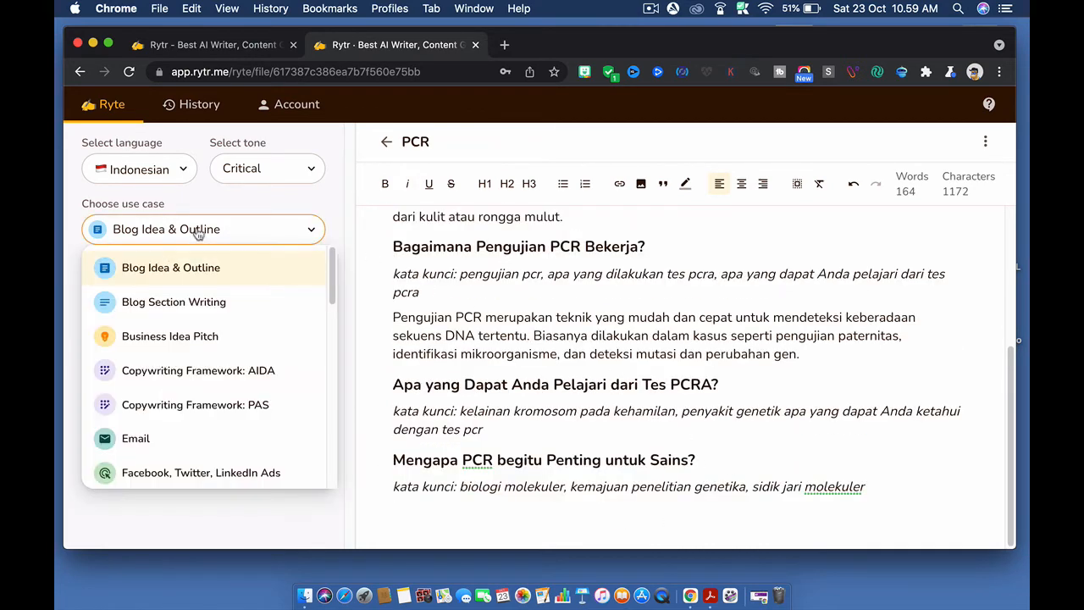
{"action": "left_click", "coordinate": [195, 303]}
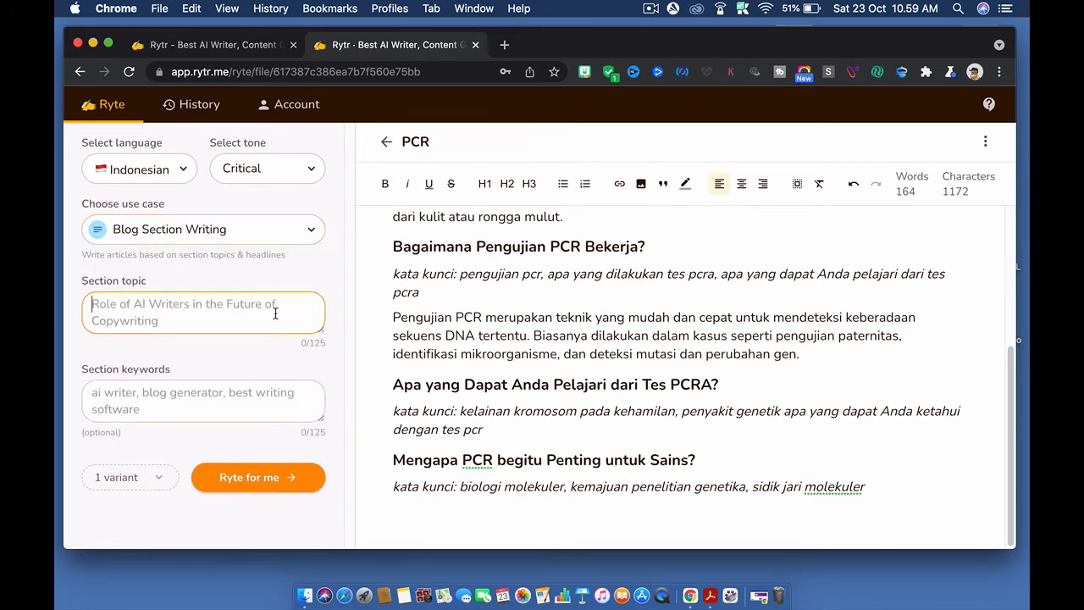
{"action": "type", "text": "PCR"}
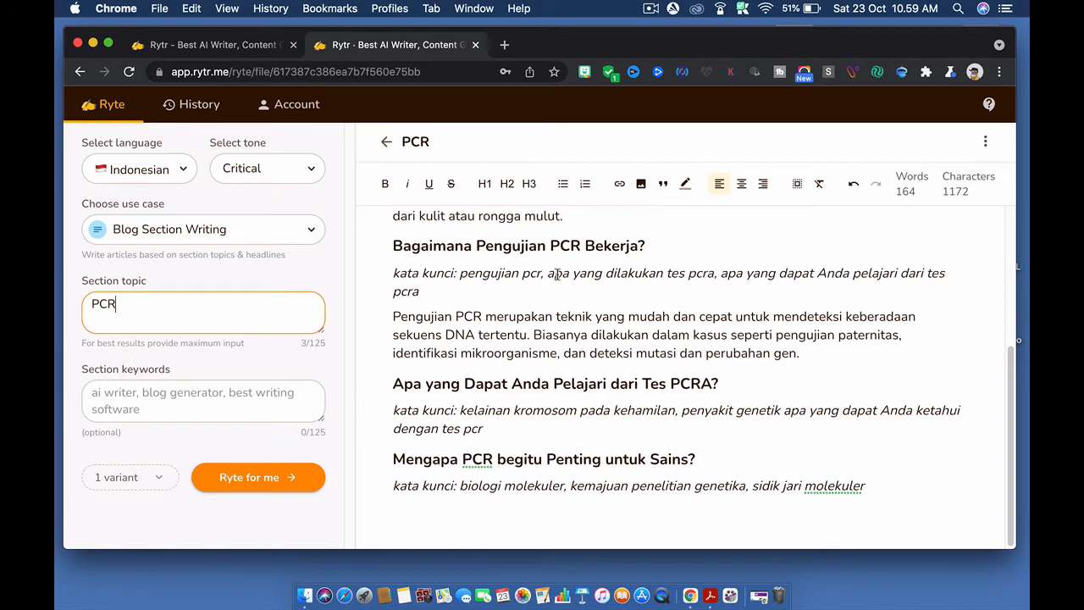
{"action": "left_click", "coordinate": [439, 513]}
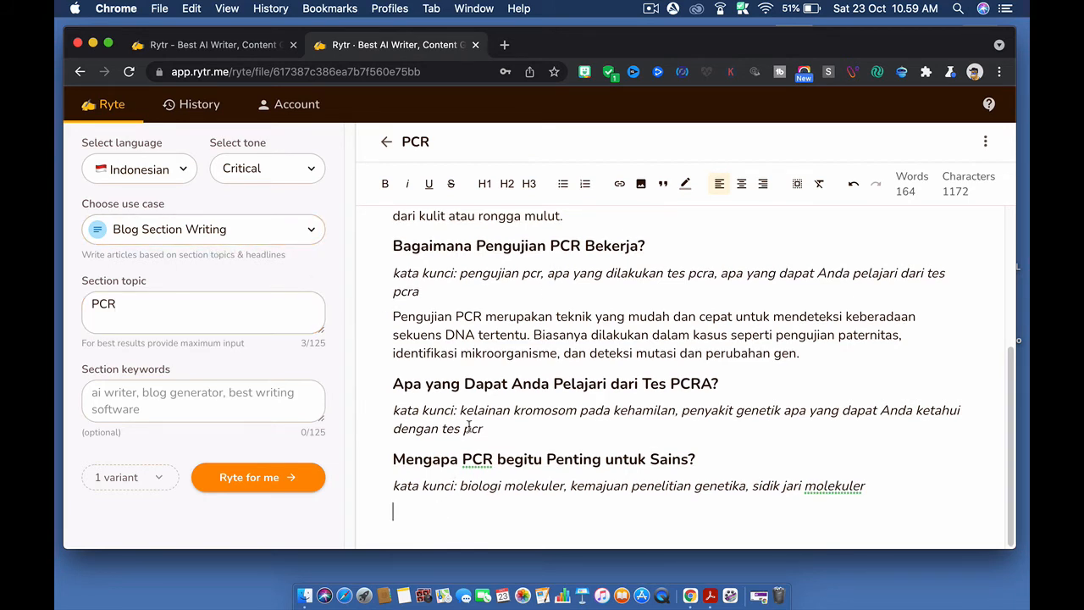
Step: Request 2 variants in a Casual tone and add a plain dash line at the document end
{"action": "left_click", "coordinate": [149, 486]}
{"action": "left_click", "coordinate": [118, 416]}
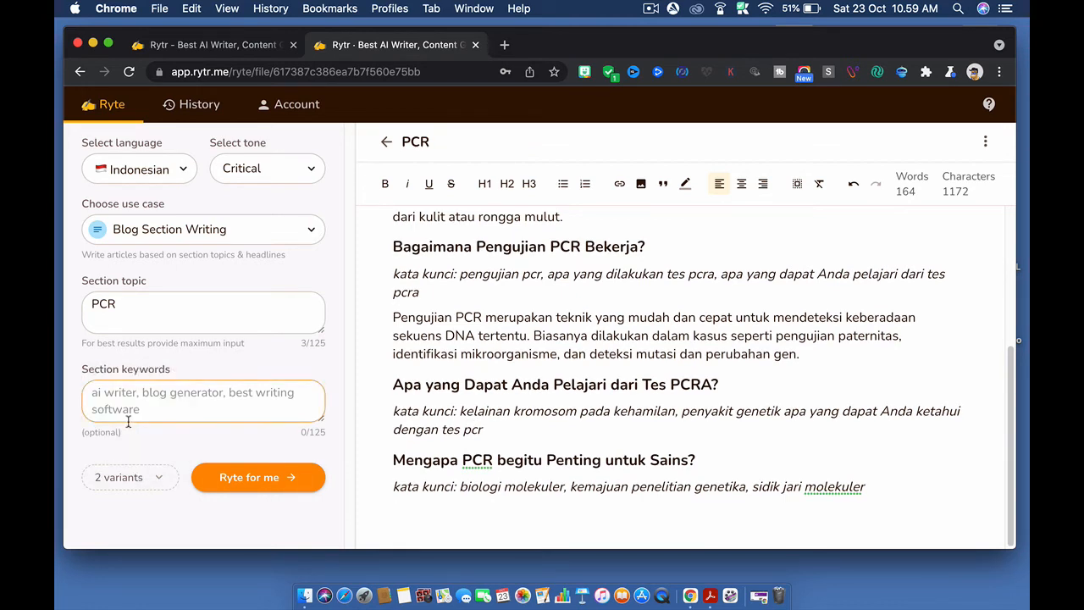
{"action": "left_click", "coordinate": [279, 174]}
{"action": "left_click", "coordinate": [264, 234]}
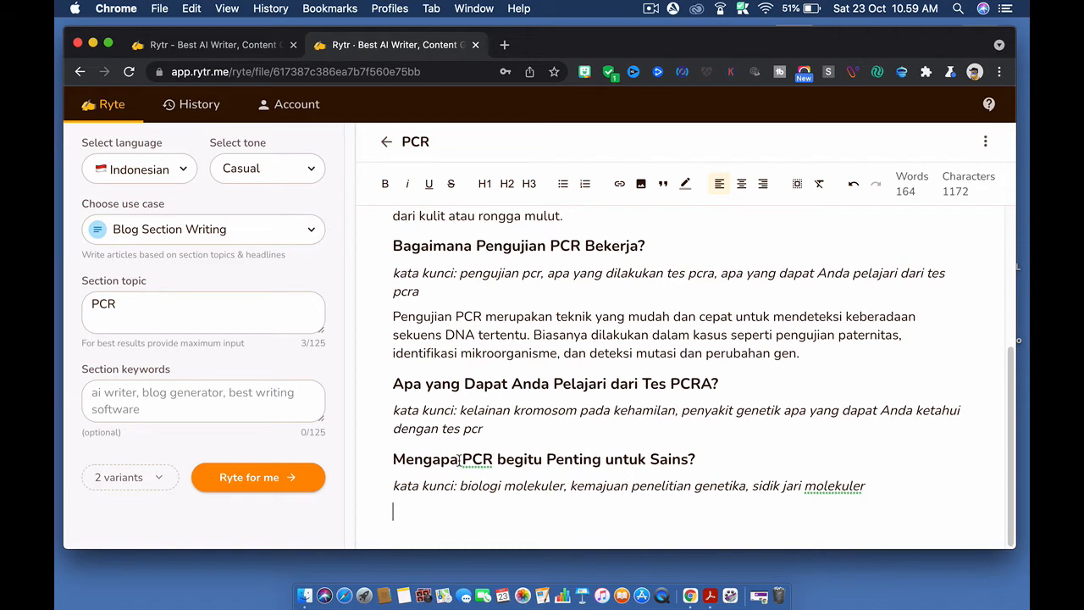
{"action": "type", "text": "-"}
{"action": "key", "text": "BackSpace"}
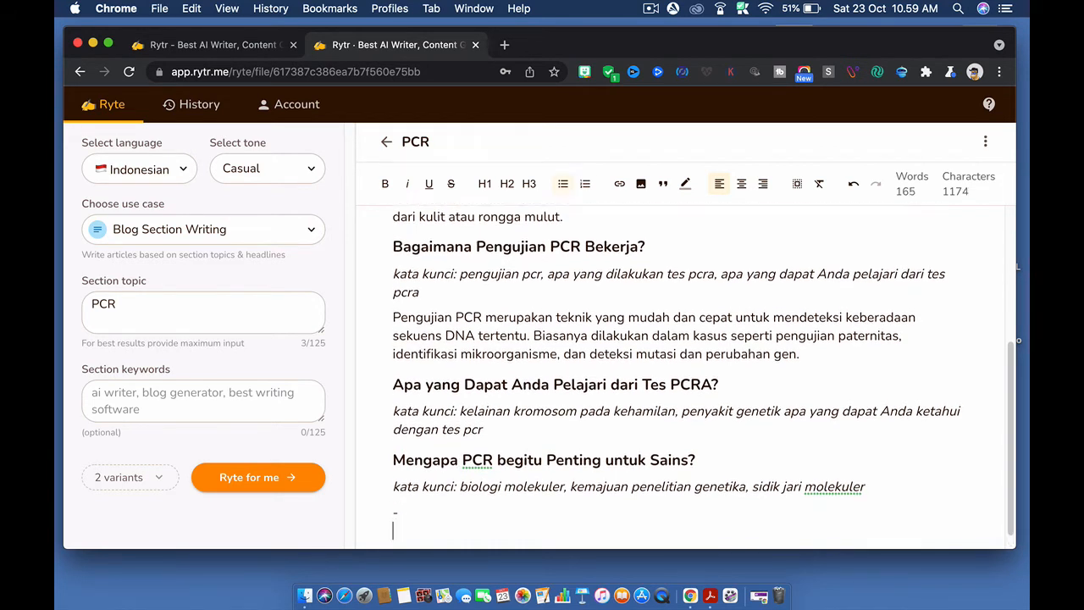
{"action": "key", "text": "Return"}
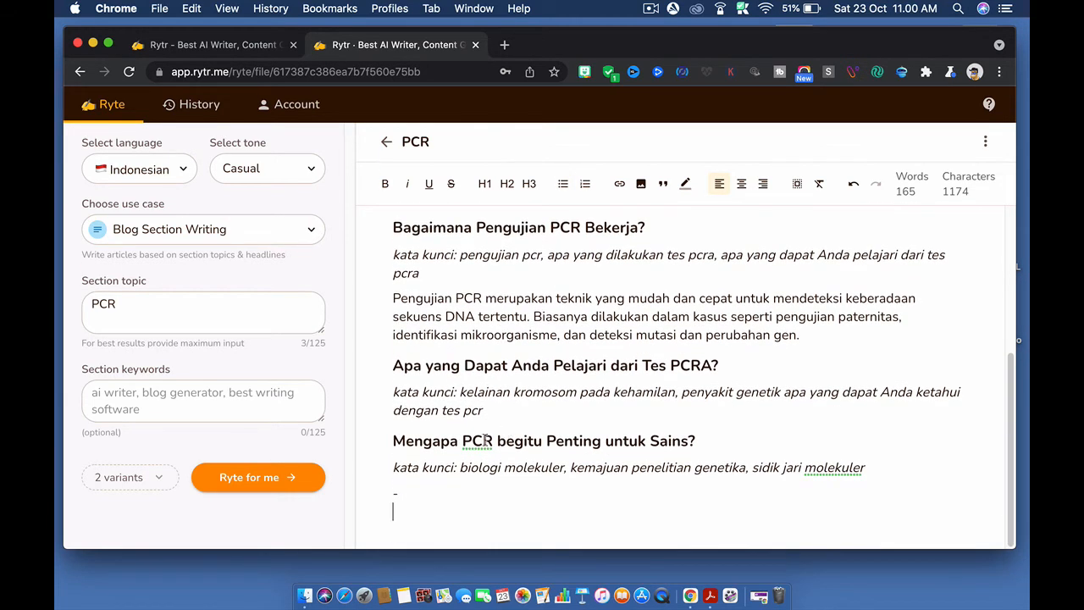
Step: Generate the Casual PCR blog section at the end of the document
{"action": "left_click", "coordinate": [269, 479]}
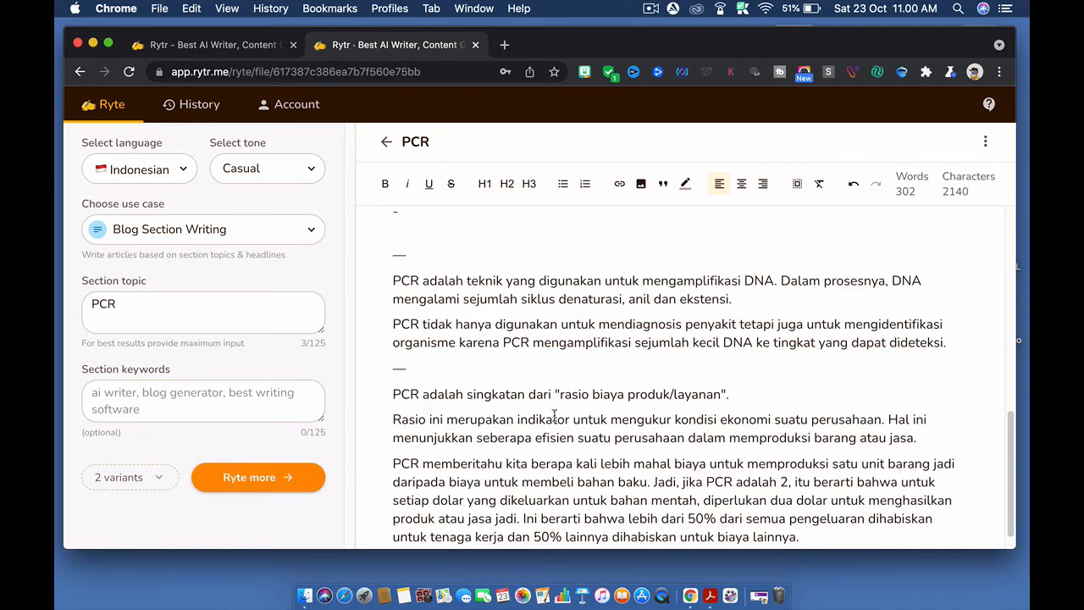
{"action": "scroll", "coordinate": [555, 415], "scroll_direction": "up", "scroll_amount": 5}
{"action": "scroll", "coordinate": [575, 389], "scroll_direction": "down", "scroll_amount": 4}
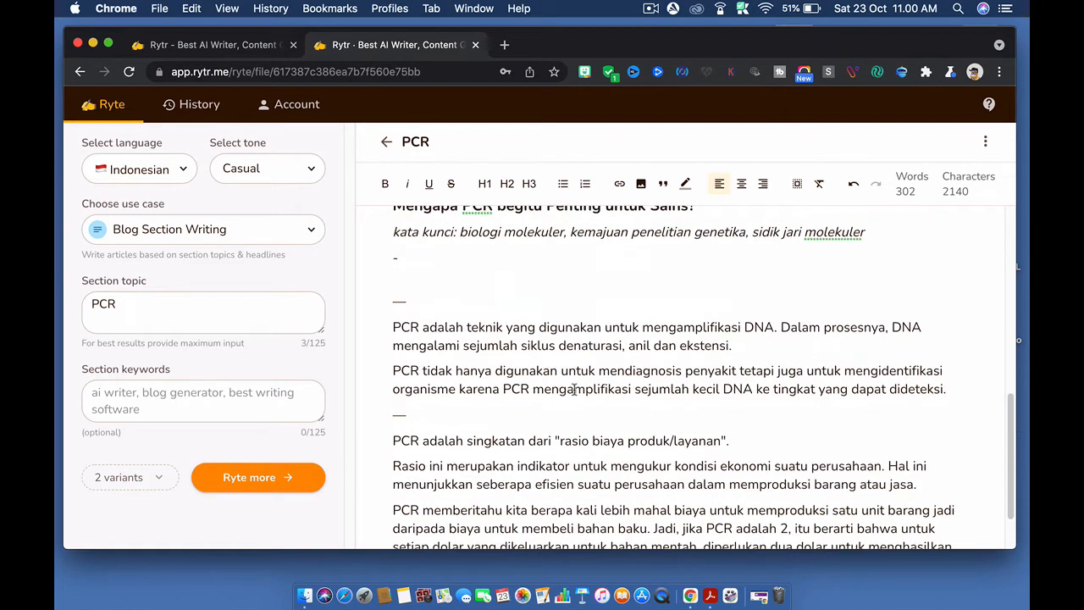
{"action": "scroll", "coordinate": [575, 389], "scroll_direction": "down", "scroll_amount": 1}
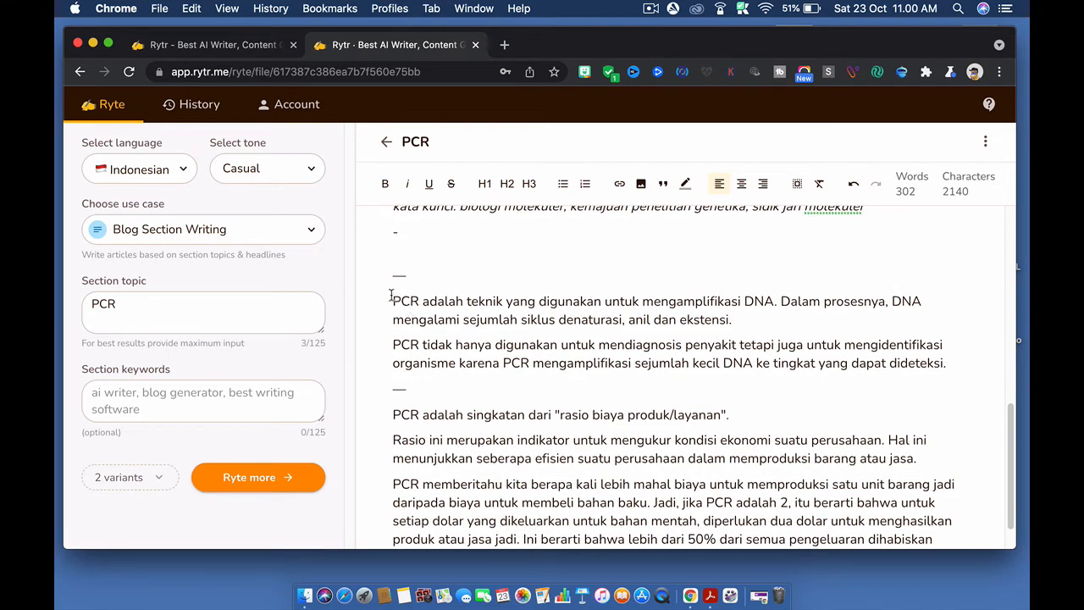
Step: Delete the three cost-ratio paragraphs, keep the DNA-amplification ones, and add an empty line
{"action": "left_click_drag", "start_coordinate": [391, 295], "coordinate": [954, 364]}
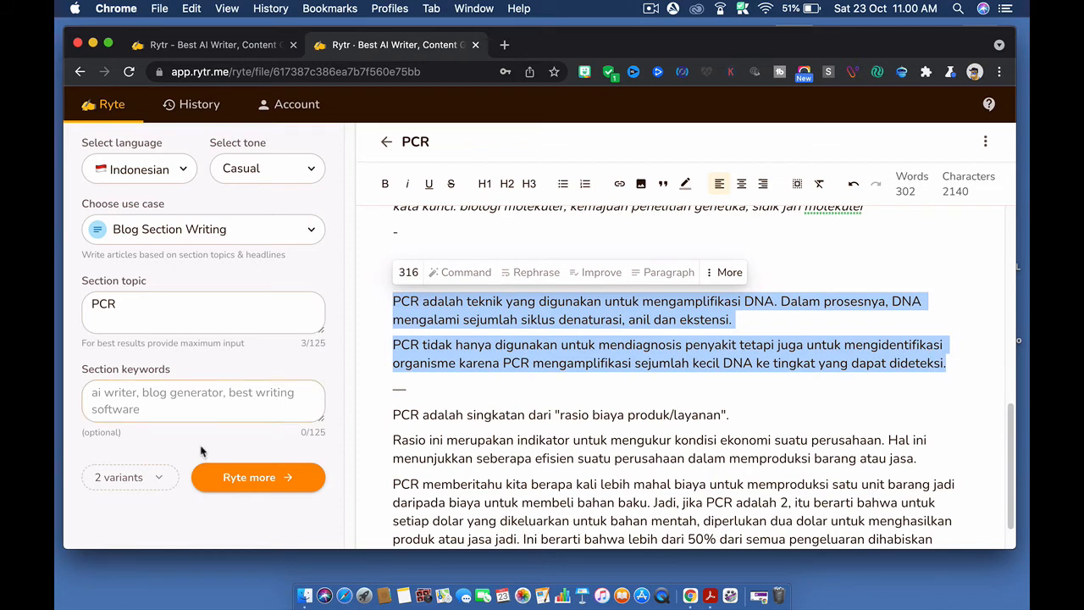
{"action": "scroll", "coordinate": [644, 395], "scroll_direction": "down", "scroll_amount": 2}
{"action": "left_click", "coordinate": [447, 343]}
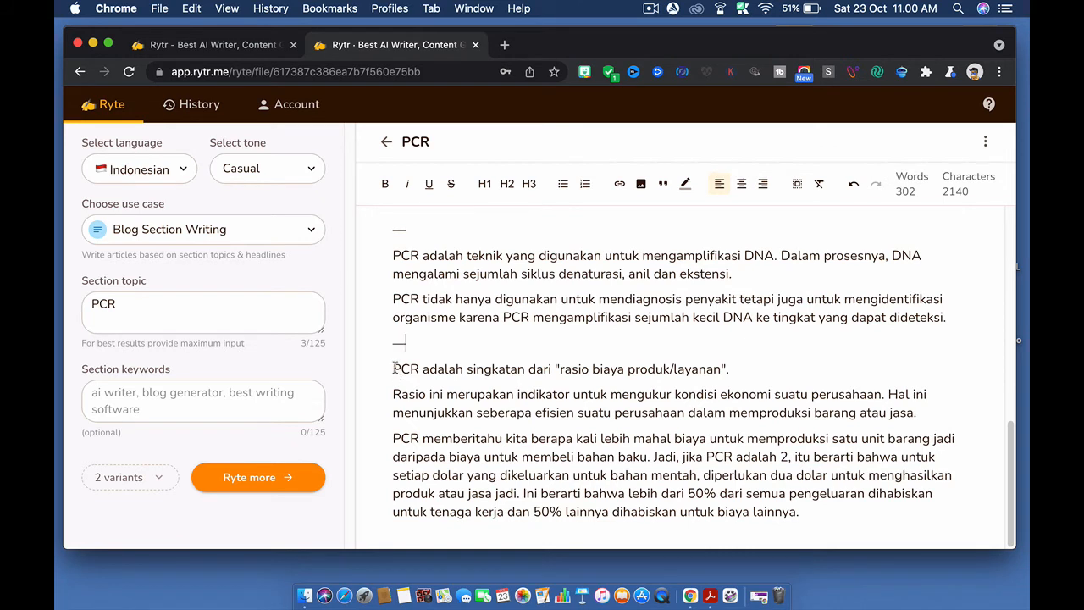
{"action": "left_click_drag", "start_coordinate": [400, 376], "coordinate": [650, 385]}
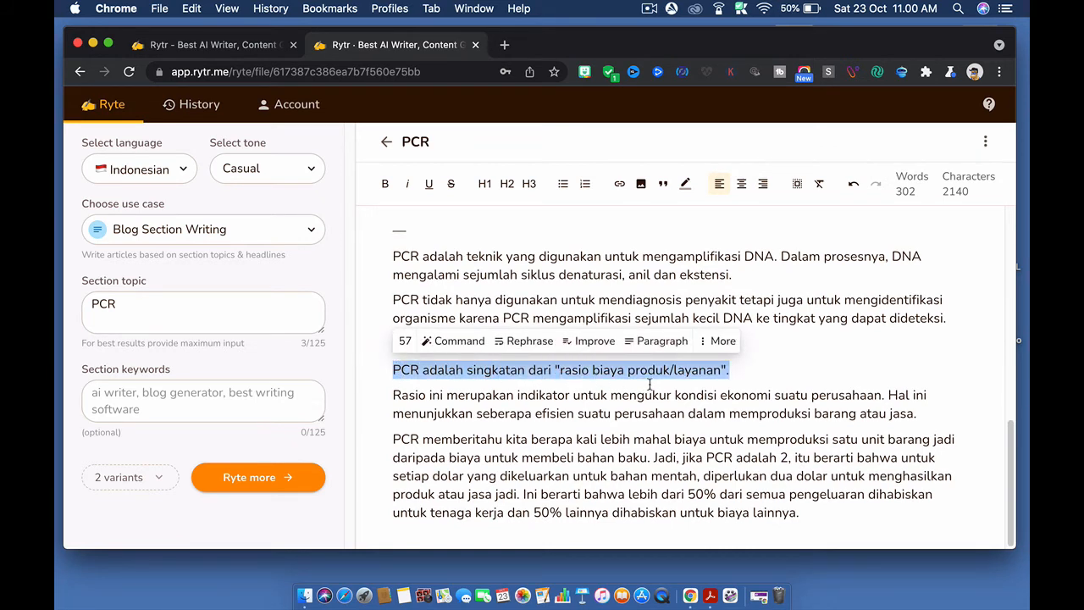
{"action": "left_click_drag", "start_coordinate": [649, 385], "coordinate": [857, 517]}
{"action": "key", "text": "BackSpace"}
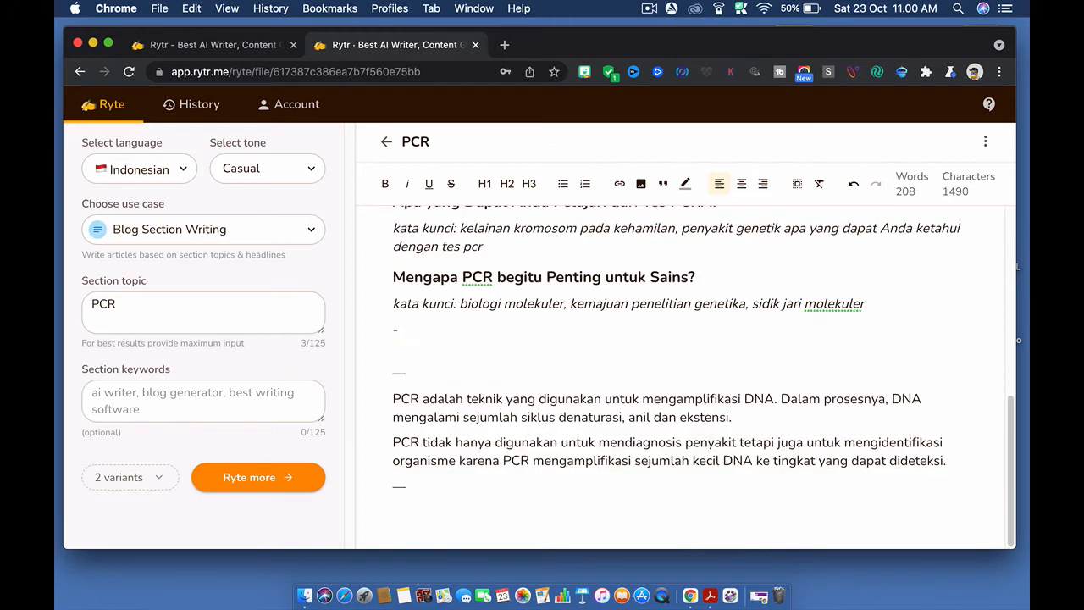
{"action": "key", "text": "Return"}
Step: Choose the Story Plot use case and enter the story idea 'apa itu pcr di kedokteran'
{"action": "left_click", "coordinate": [228, 229]}
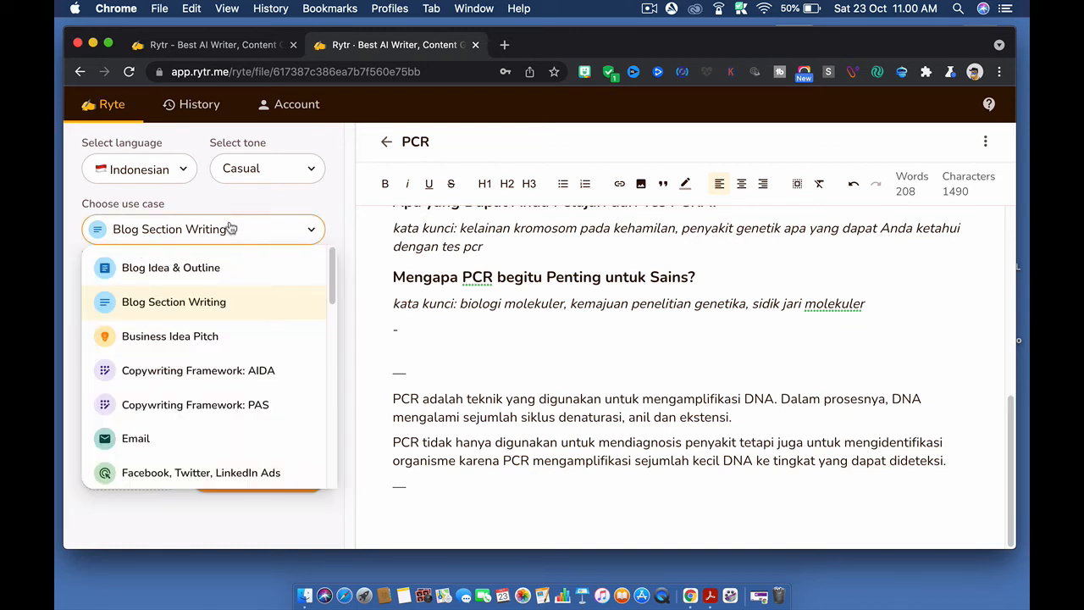
{"action": "scroll", "coordinate": [229, 339], "scroll_direction": "down", "scroll_amount": 2}
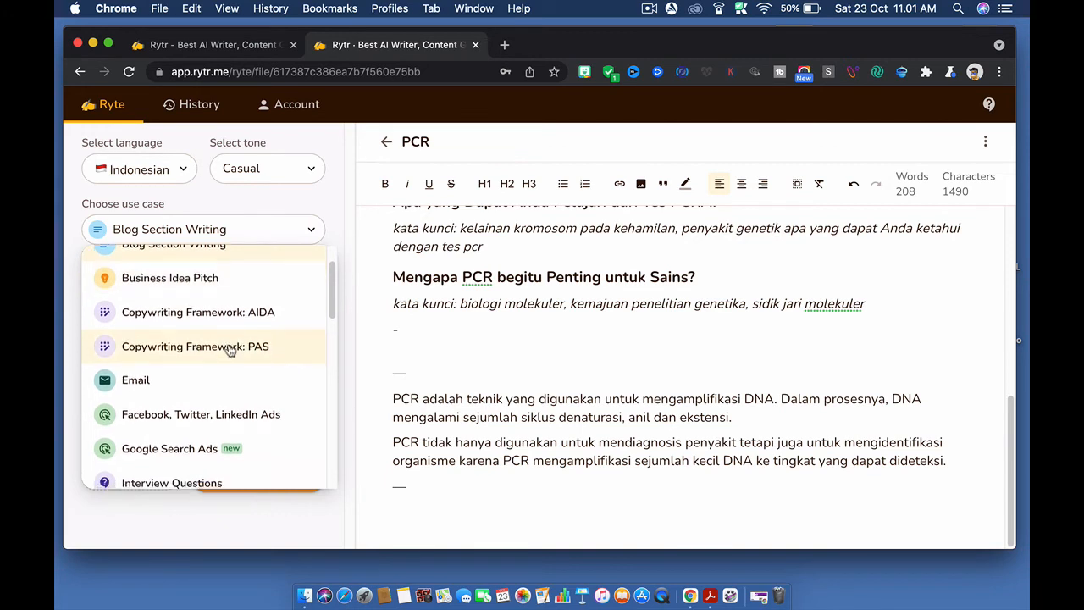
{"action": "scroll", "coordinate": [229, 352], "scroll_direction": "down", "scroll_amount": 8}
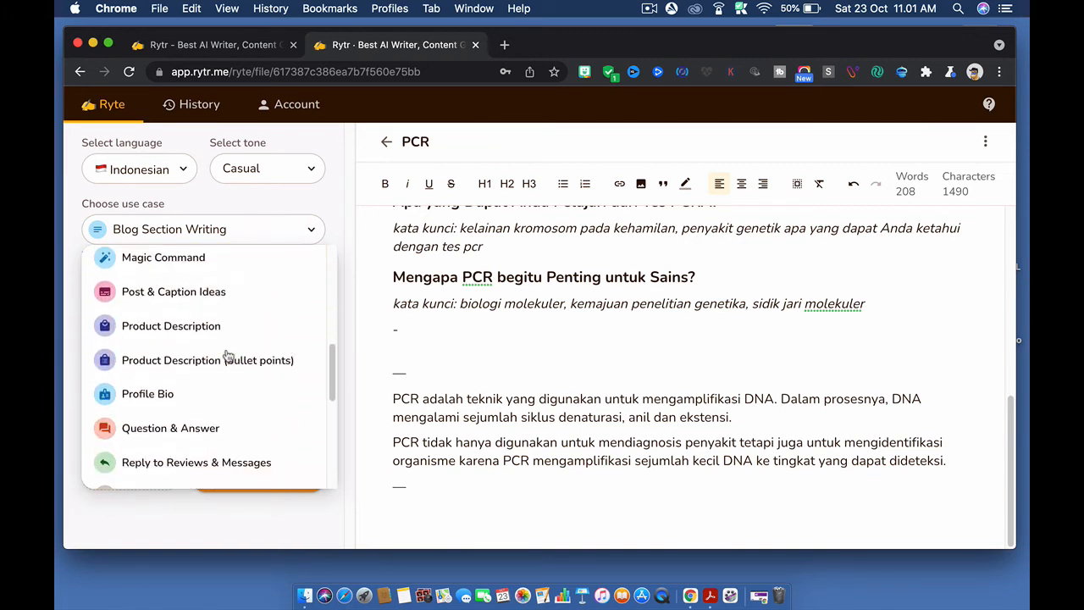
{"action": "scroll", "coordinate": [227, 356], "scroll_direction": "down", "scroll_amount": 2}
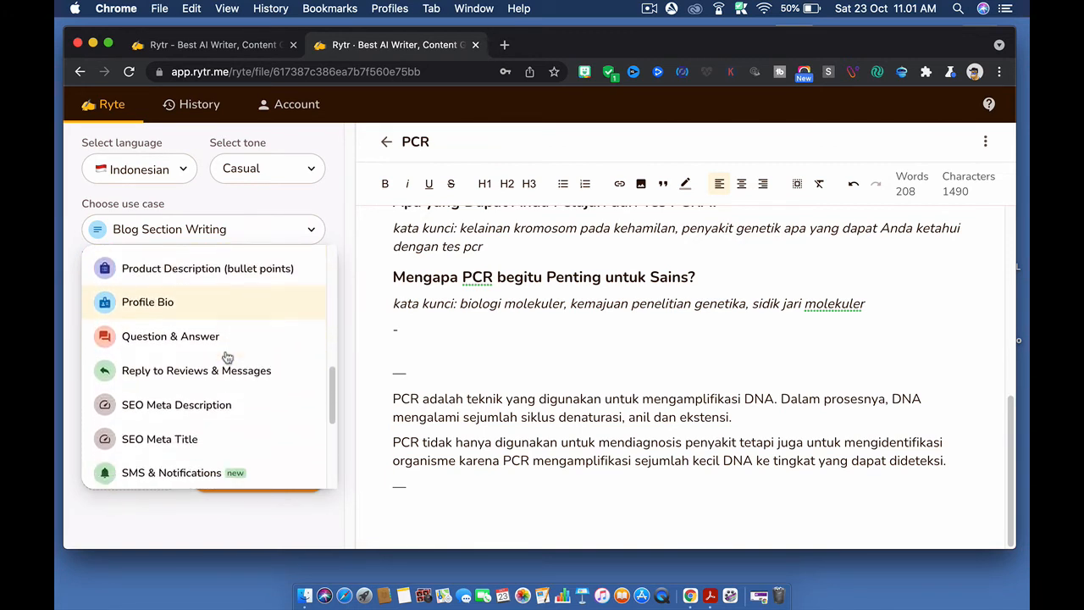
{"action": "scroll", "coordinate": [227, 357], "scroll_direction": "down", "scroll_amount": 4}
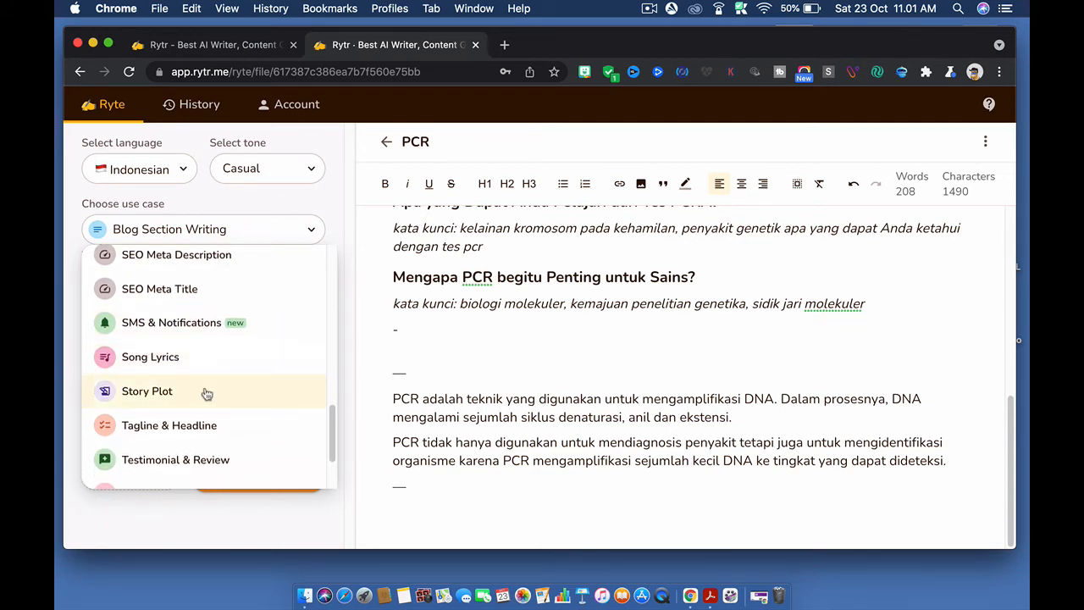
{"action": "left_click", "coordinate": [207, 394]}
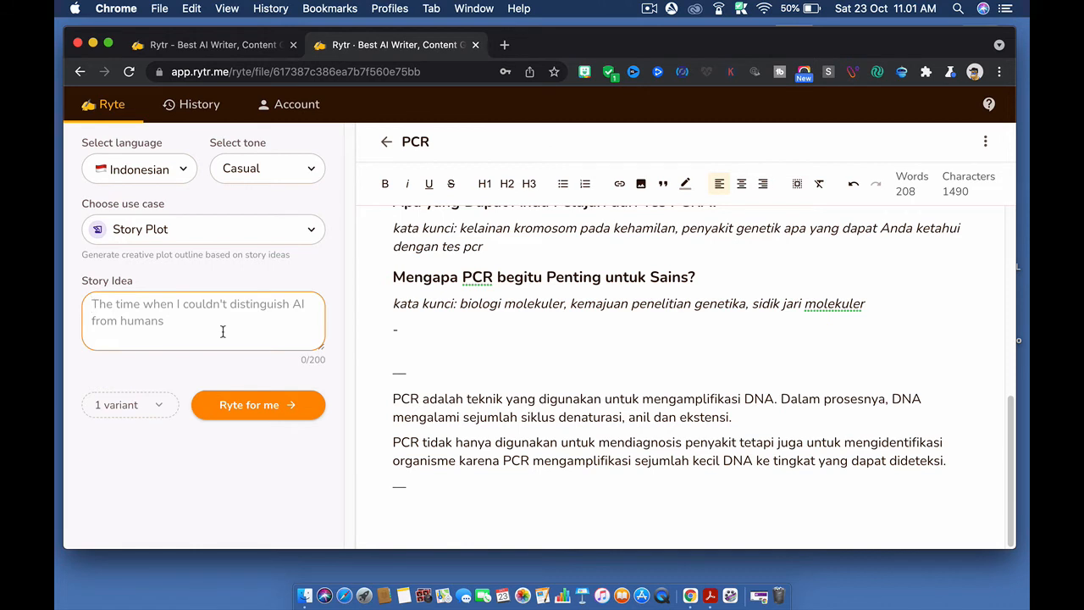
{"action": "type", "text": "apa it"}
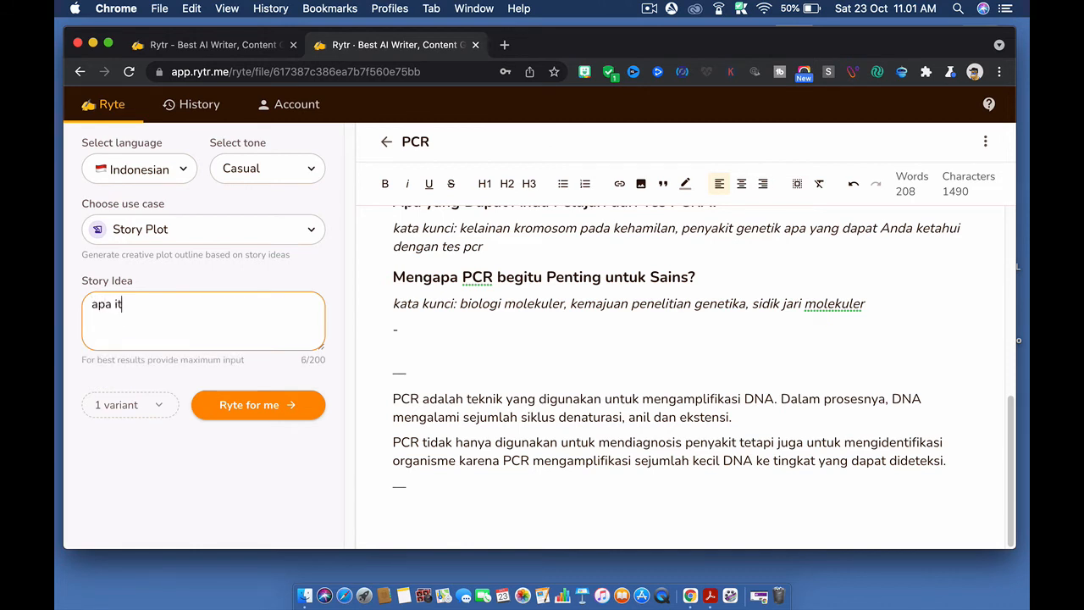
{"action": "type", "text": "cr di du"}
{"action": "key", "text": "BackSpace"}
{"action": "key", "text": "BackSpace"}
{"action": "type", "text": "kedokteran"}
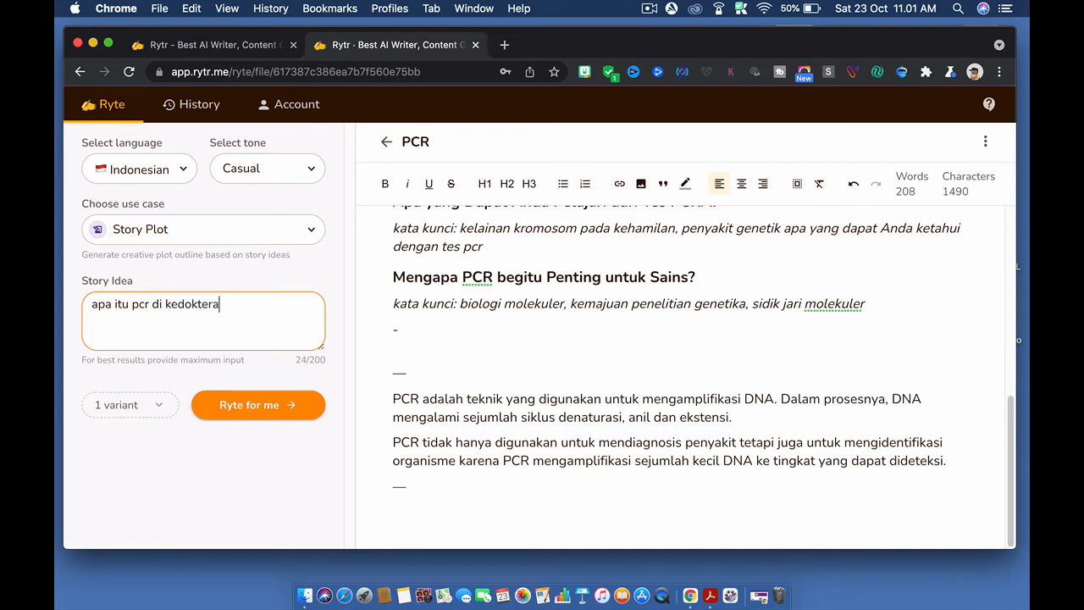
{"action": "left_click", "coordinate": [413, 501]}
Step: Generate an Indonesian story plot about a future doctor discovering PCR at the document end
{"action": "left_click", "coordinate": [251, 407]}
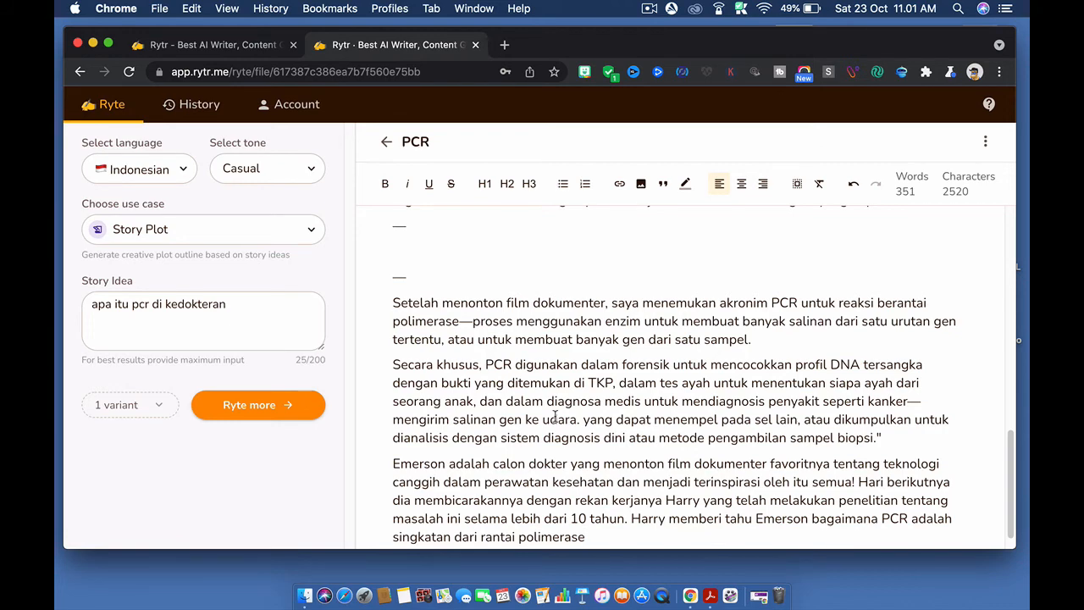
{"action": "scroll", "coordinate": [555, 415], "scroll_direction": "up", "scroll_amount": 5}
{"action": "scroll", "coordinate": [566, 404], "scroll_direction": "down", "scroll_amount": 6}
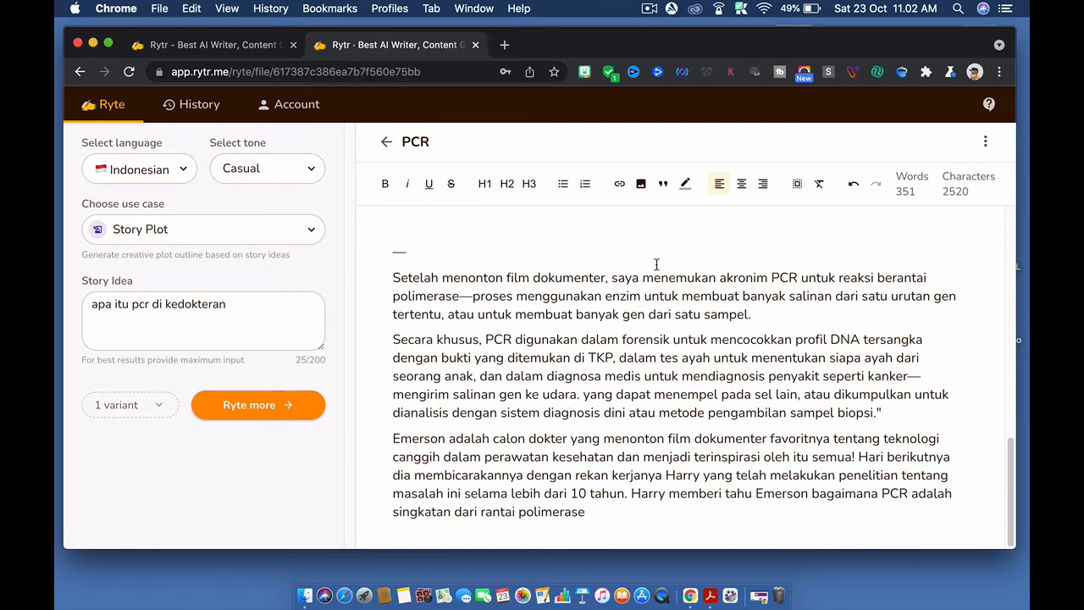
{"action": "scroll", "coordinate": [652, 254], "scroll_direction": "up", "scroll_amount": 15}
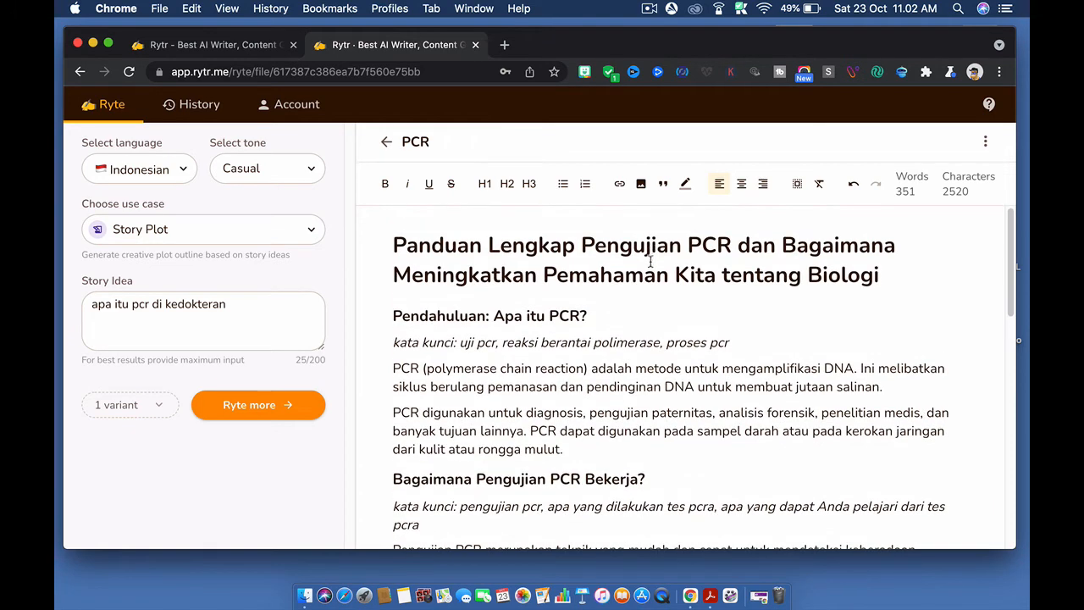
{"action": "scroll", "coordinate": [652, 254], "scroll_direction": "down", "scroll_amount": 15}
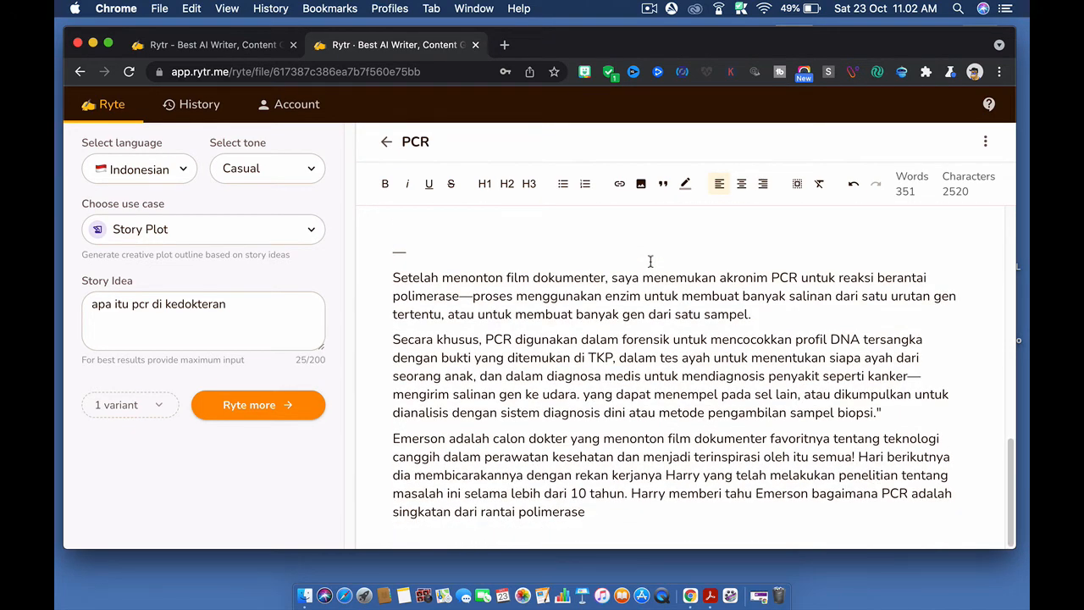
{"action": "scroll", "coordinate": [650, 261], "scroll_direction": "up", "scroll_amount": 15}
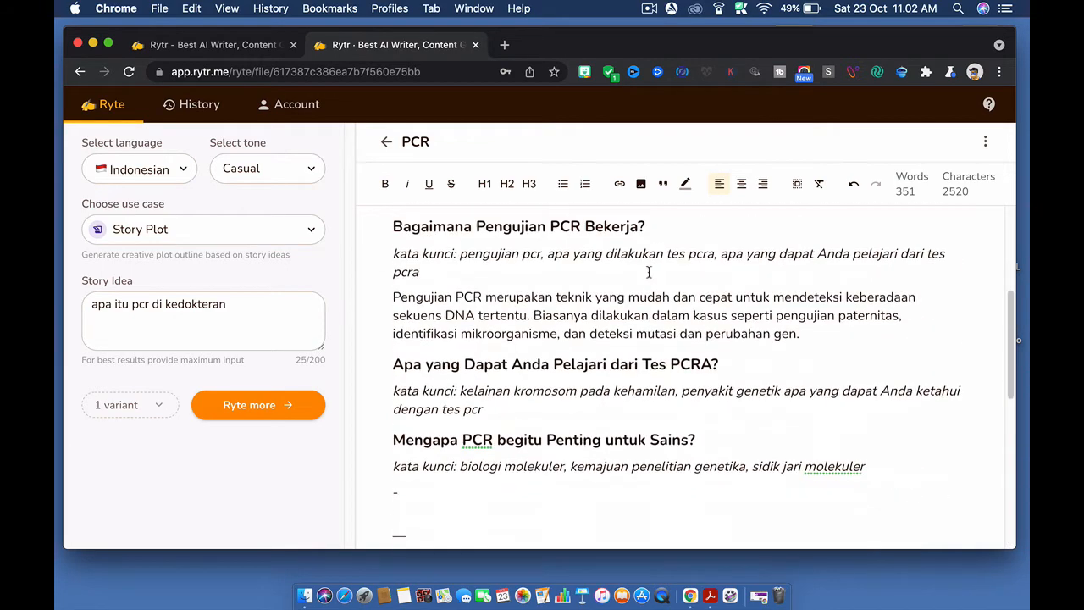
{"action": "scroll", "coordinate": [654, 327], "scroll_direction": "down", "scroll_amount": 15}
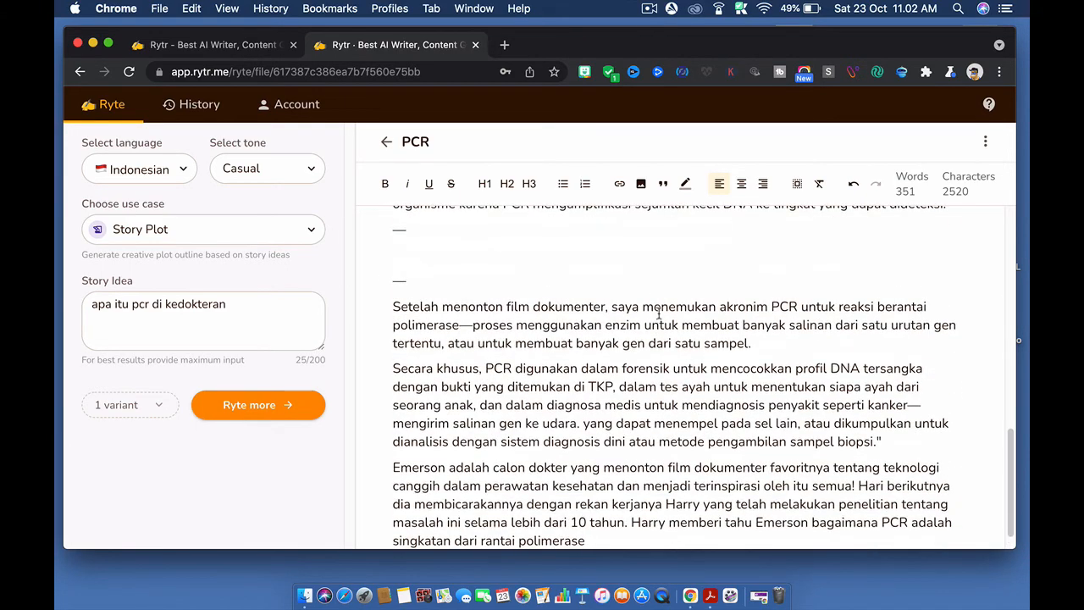
{"action": "left_click", "coordinate": [303, 233]}
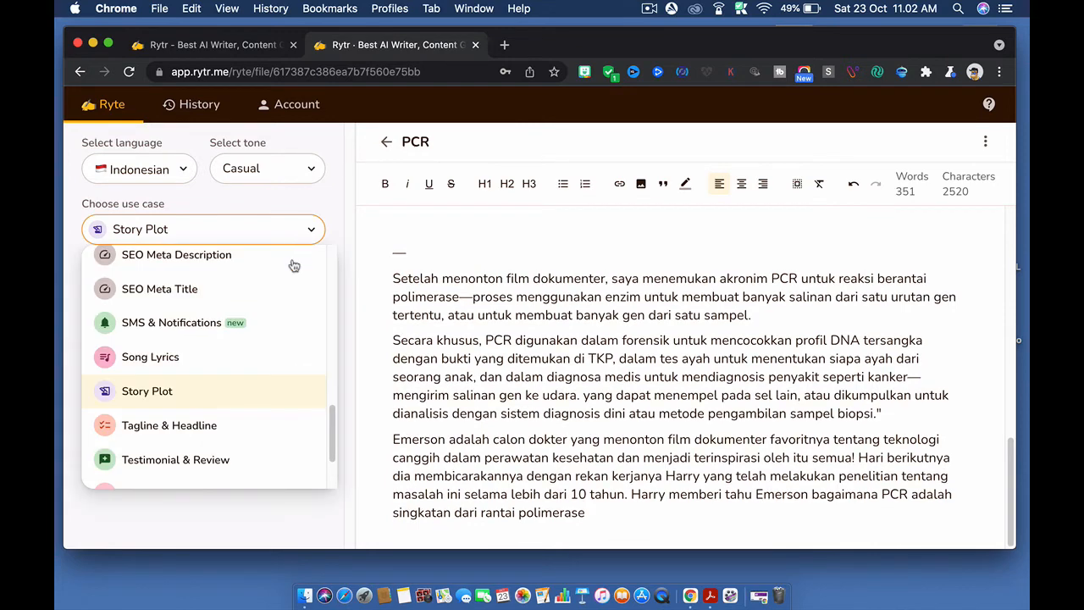
{"action": "scroll", "coordinate": [259, 325], "scroll_direction": "down", "scroll_amount": 2}
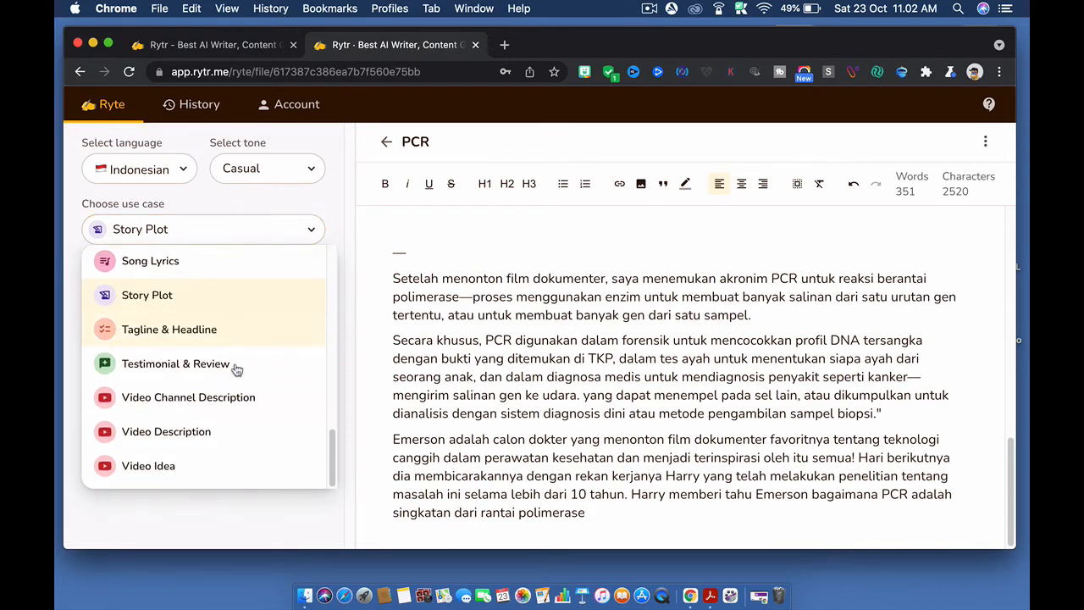
{"action": "scroll", "coordinate": [241, 343], "scroll_direction": "up", "scroll_amount": 15}
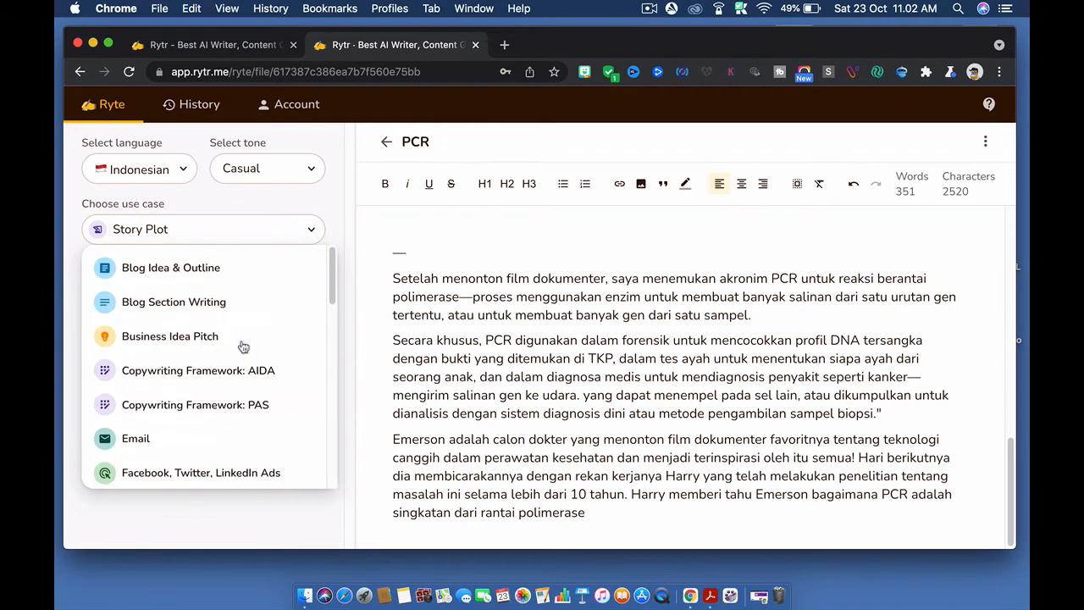
{"action": "left_click", "coordinate": [460, 313]}
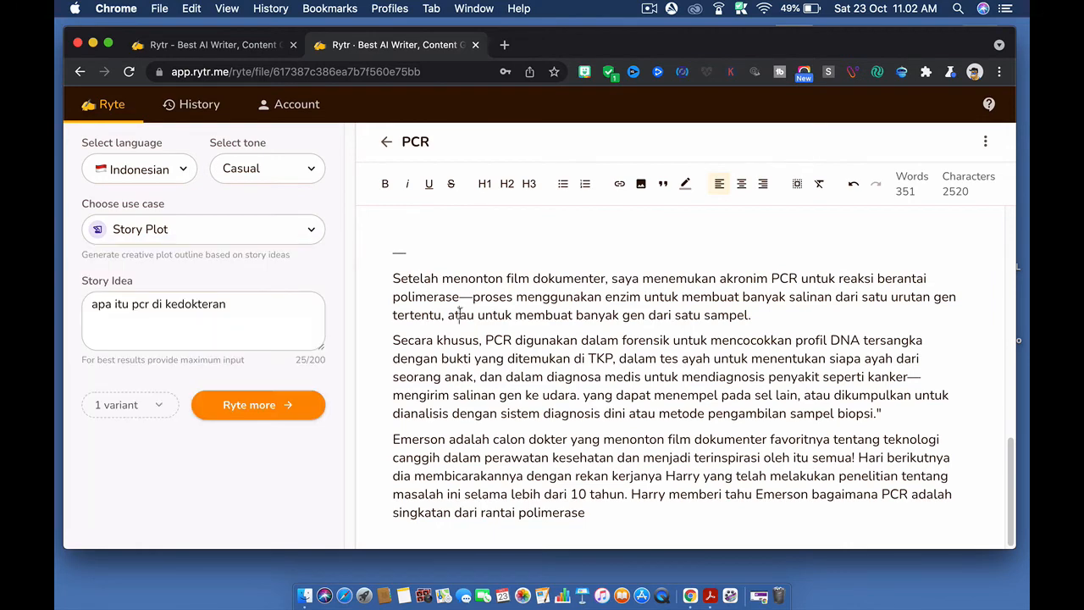
{"action": "scroll", "coordinate": [480, 343], "scroll_direction": "up", "scroll_amount": 15}
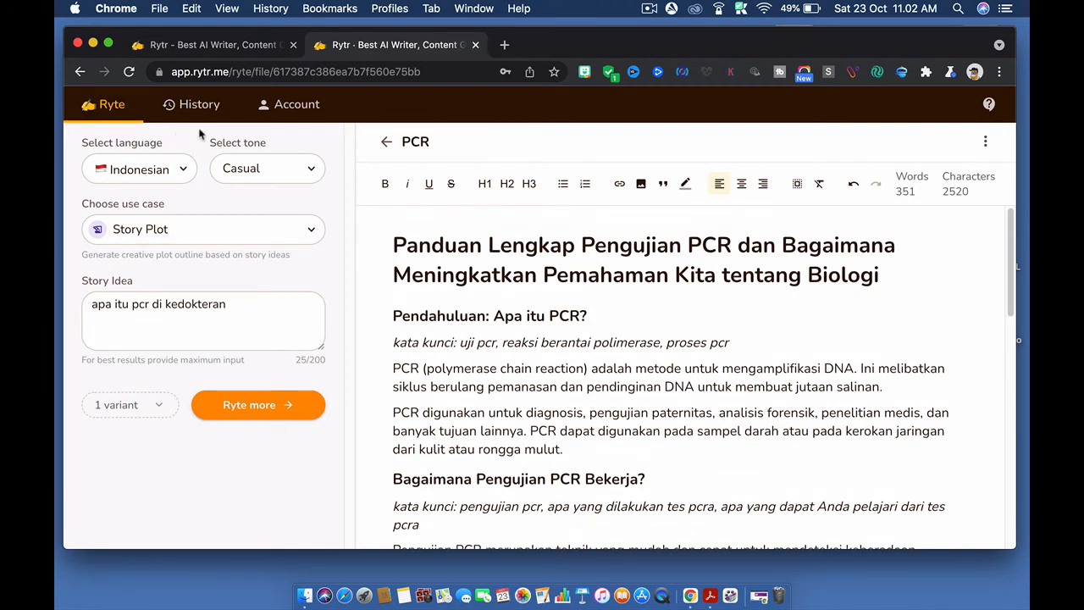
Step: Open the Account page to view monthly usage of 42.5K of 52K credits
{"action": "left_click", "coordinate": [296, 104]}
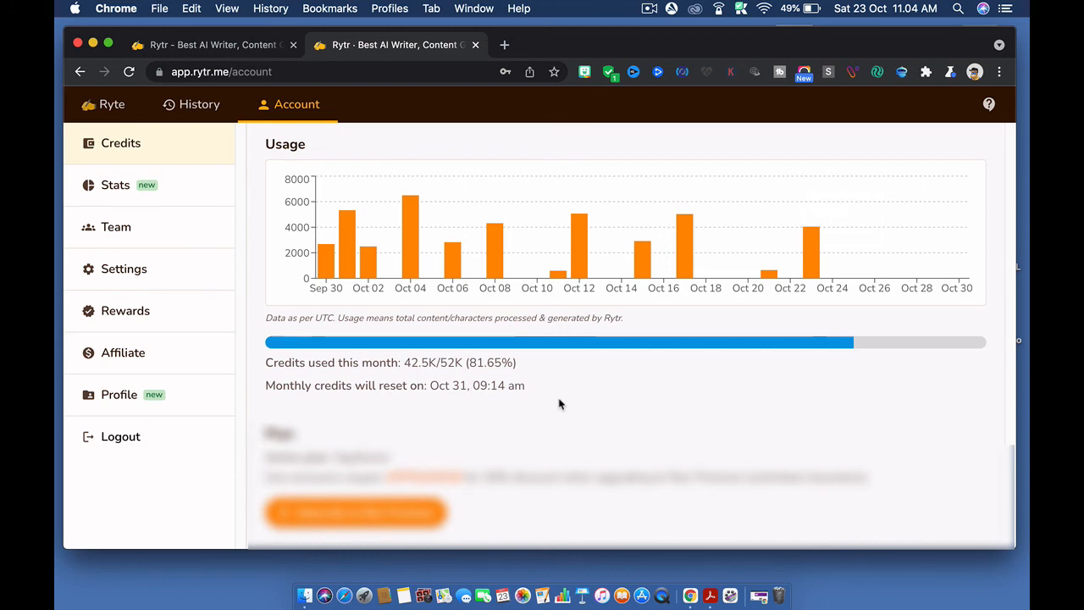
Step: Return to the Home document list and reopen the PCR document
{"action": "left_click", "coordinate": [113, 109]}
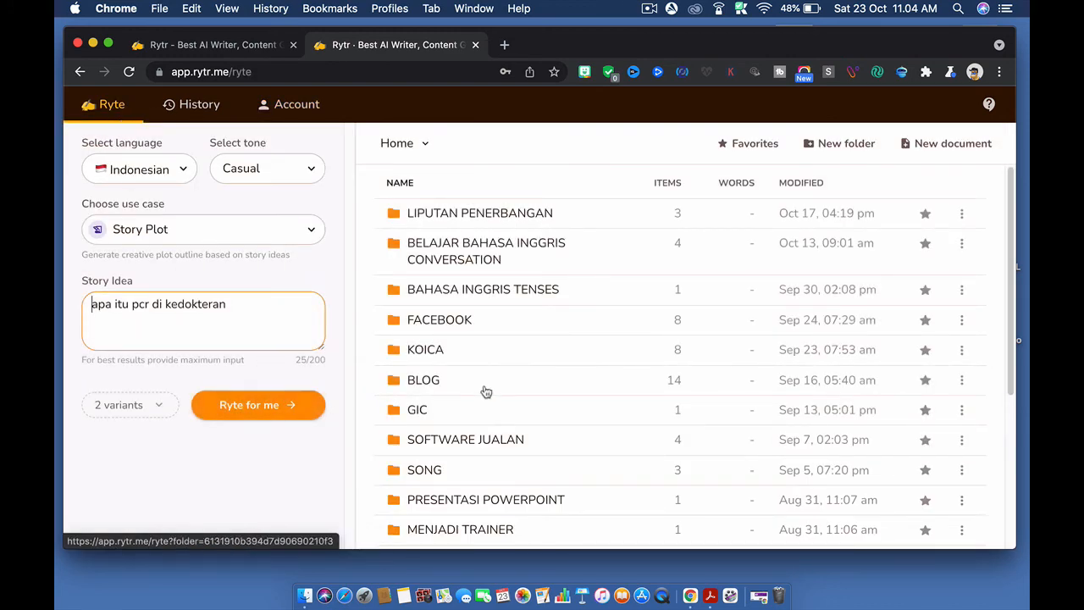
{"action": "scroll", "coordinate": [490, 406], "scroll_direction": "down", "scroll_amount": 5}
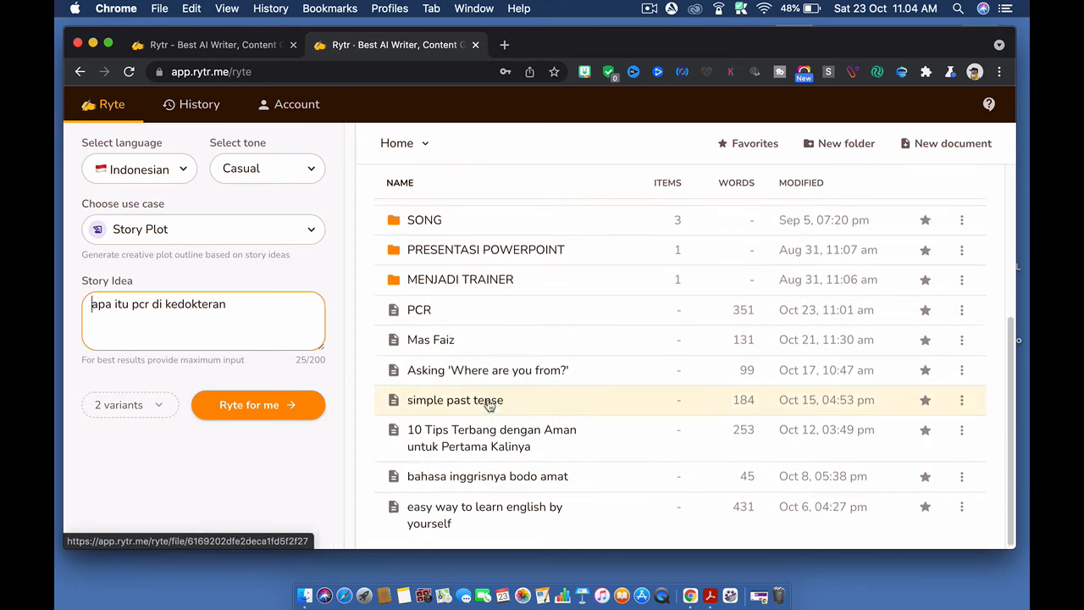
{"action": "scroll", "coordinate": [490, 406], "scroll_direction": "up", "scroll_amount": 5}
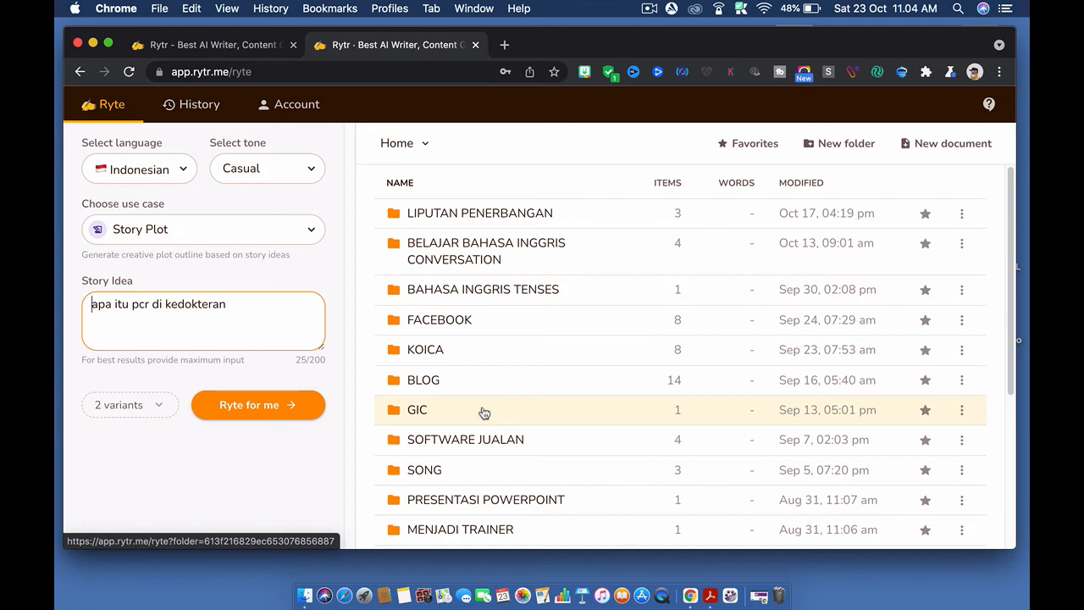
{"action": "scroll", "coordinate": [484, 413], "scroll_direction": "down", "scroll_amount": 3}
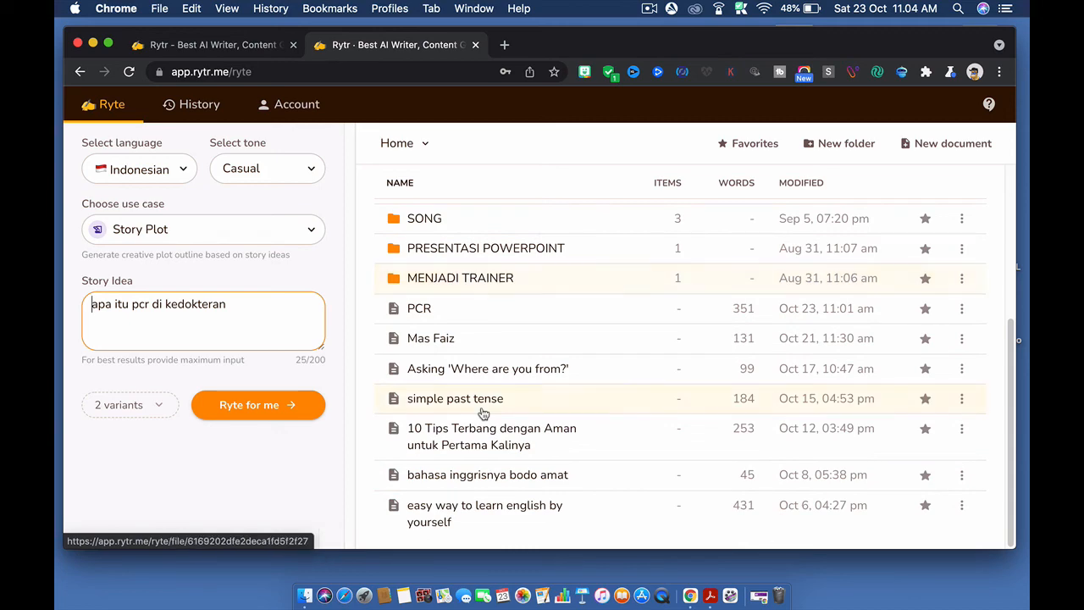
{"action": "left_click", "coordinate": [474, 317]}
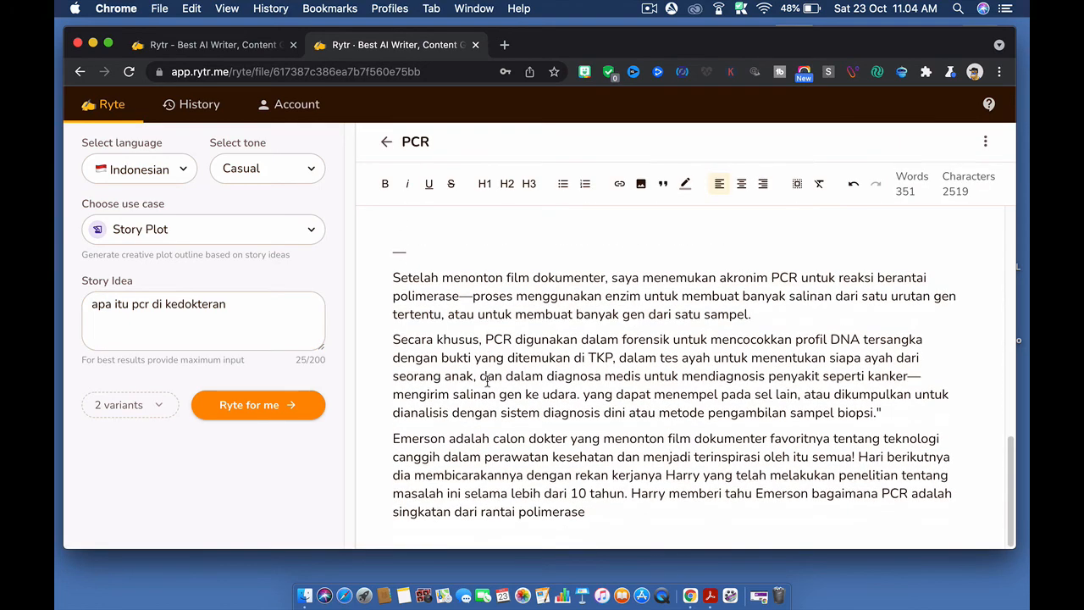
Step: Add two blank lines after the story and switch the output language to English
{"action": "key", "text": "Return"}
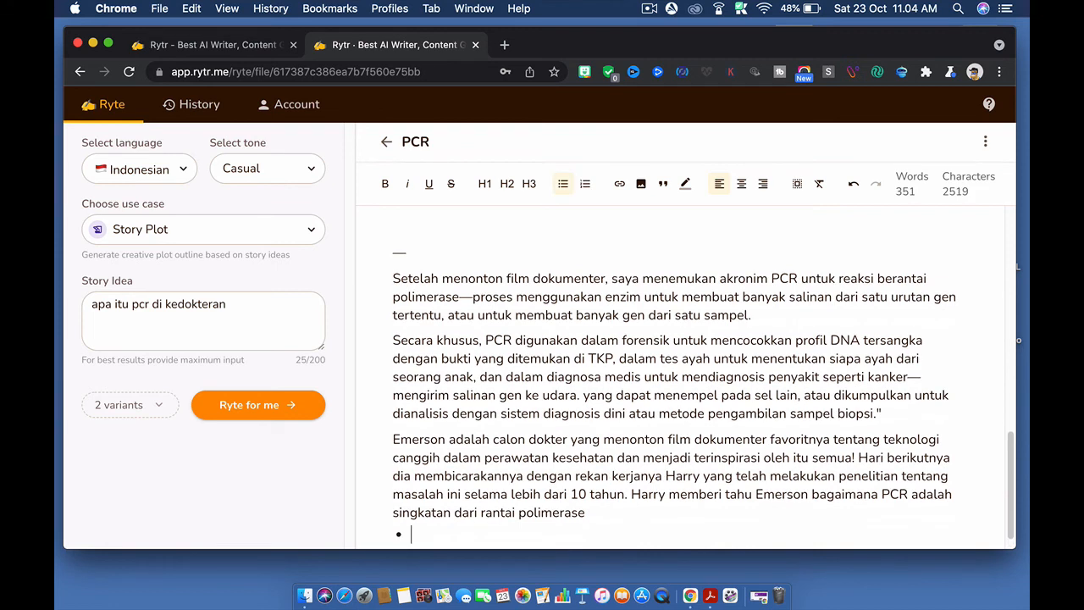
{"action": "key", "text": "Return"}
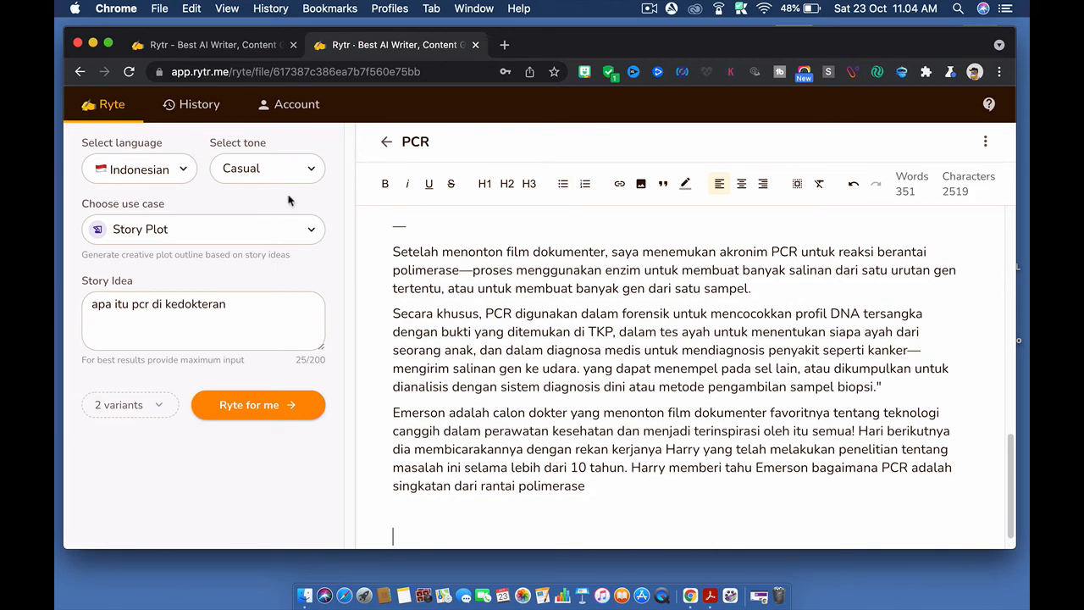
{"action": "left_click", "coordinate": [148, 168]}
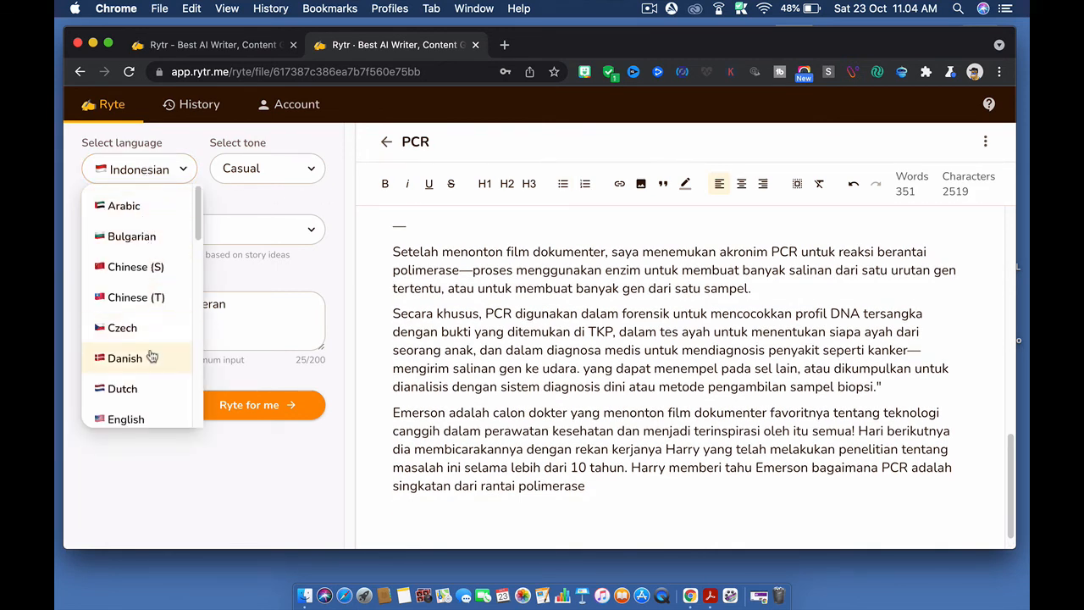
{"action": "left_click", "coordinate": [138, 417]}
Step: Set the tone to Candid and the use case to Blog Section Writing with section topic PCR
{"action": "left_click", "coordinate": [244, 172]}
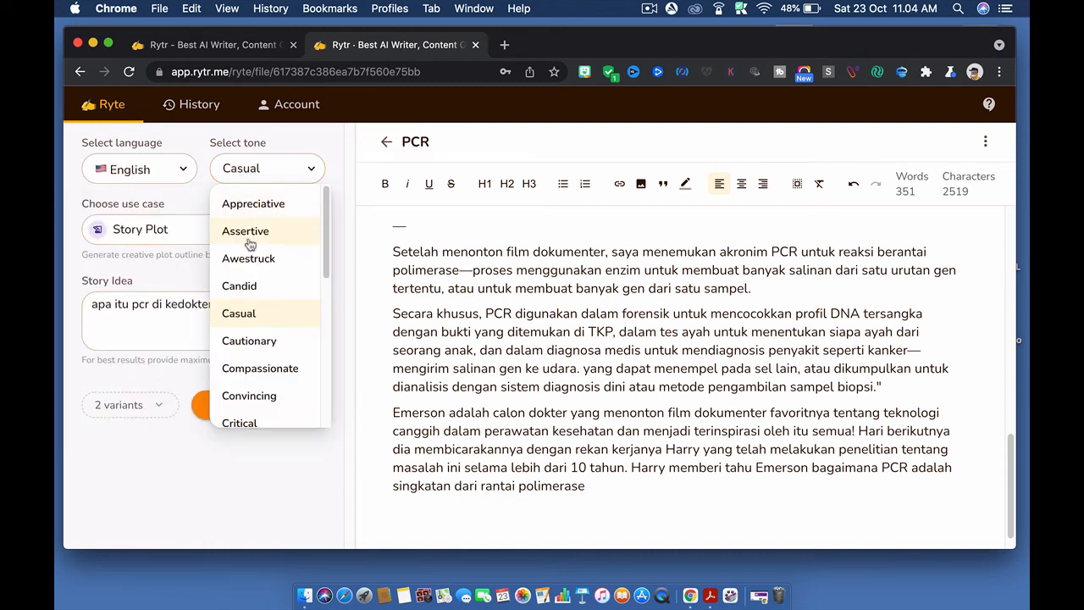
{"action": "left_click", "coordinate": [246, 287]}
{"action": "left_click", "coordinate": [212, 229]}
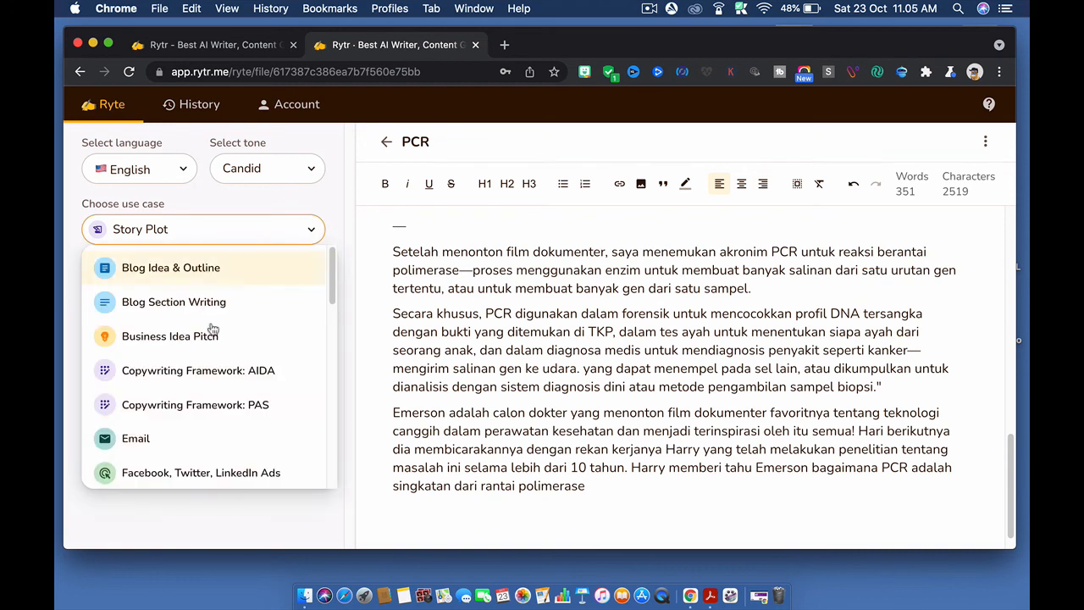
{"action": "left_click", "coordinate": [212, 303]}
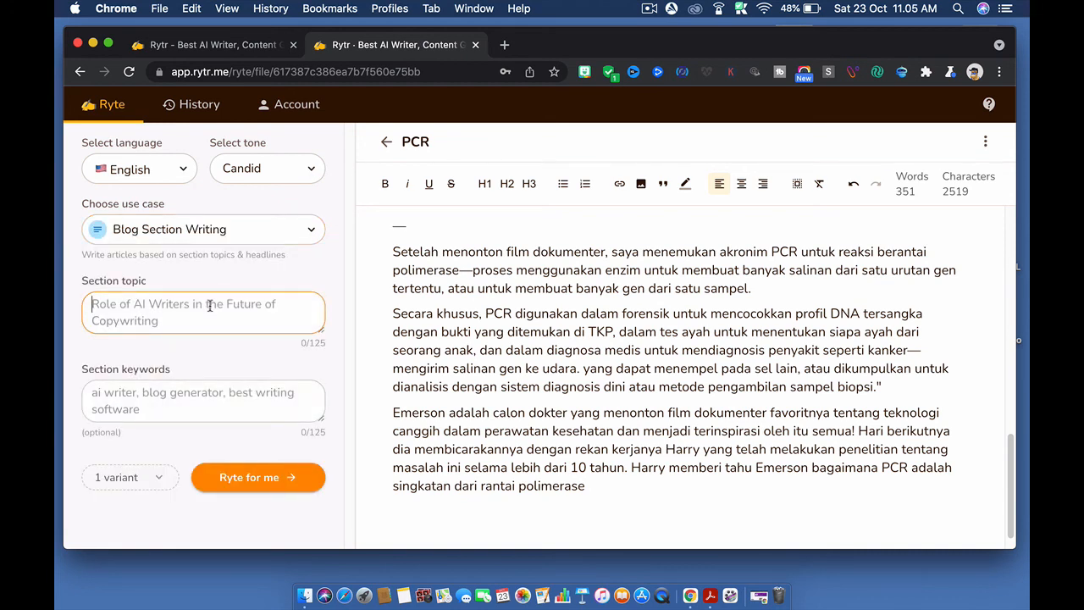
{"action": "type", "text": "PCR"}
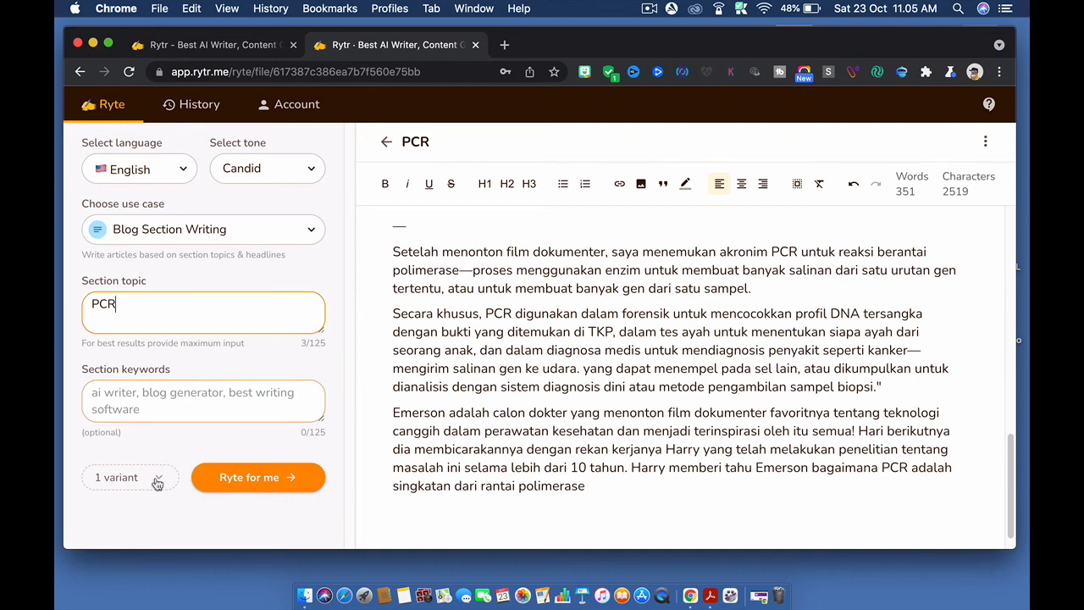
{"action": "left_click", "coordinate": [465, 511]}
{"action": "scroll", "coordinate": [487, 456], "scroll_direction": "down", "scroll_amount": 1}
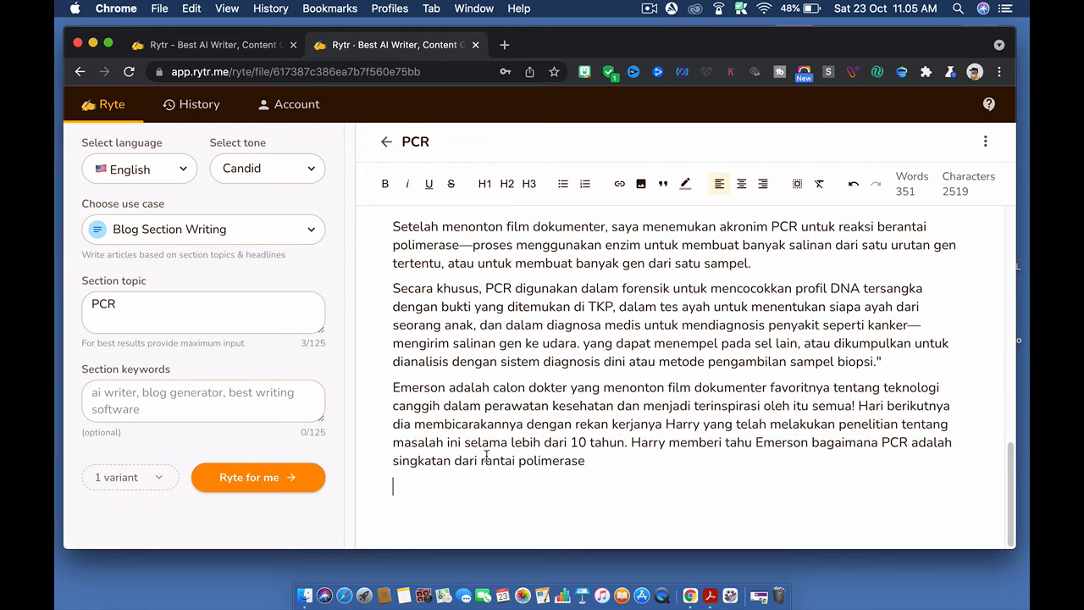
Step: Generate two English paragraphs on PCR melting DNA and amplifying sequences, then review them in the document
{"action": "left_click", "coordinate": [261, 480]}
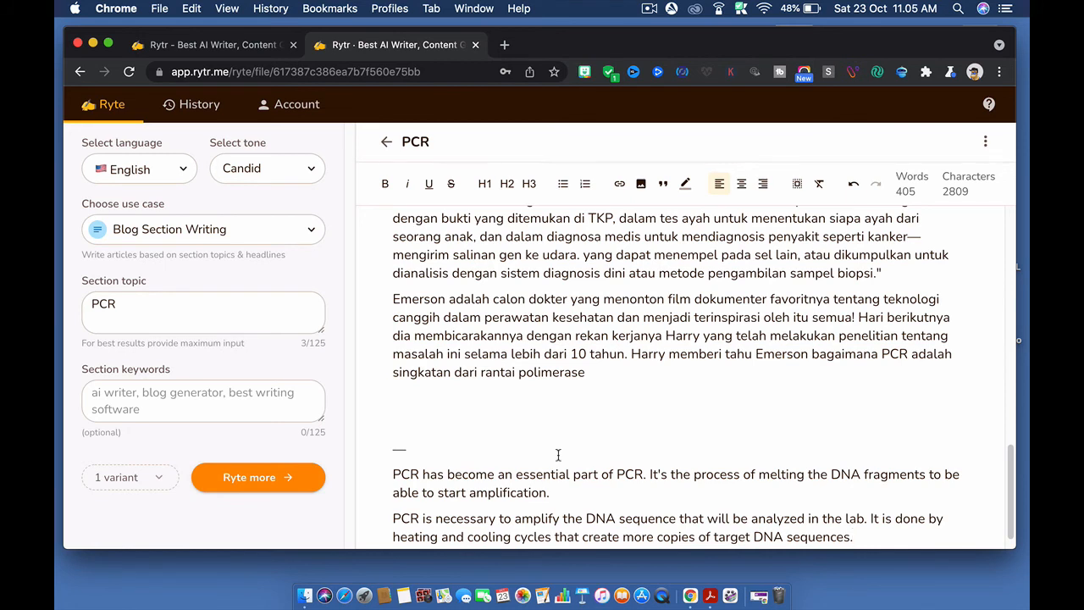
{"action": "scroll", "coordinate": [615, 399], "scroll_direction": "up", "scroll_amount": 3}
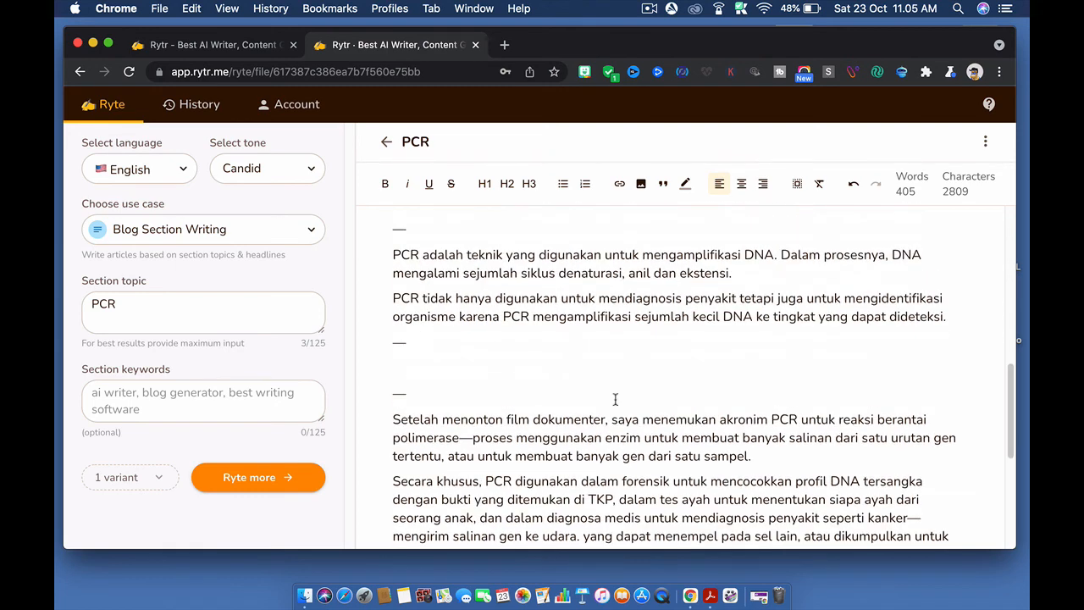
{"action": "scroll", "coordinate": [615, 399], "scroll_direction": "down", "scroll_amount": 4}
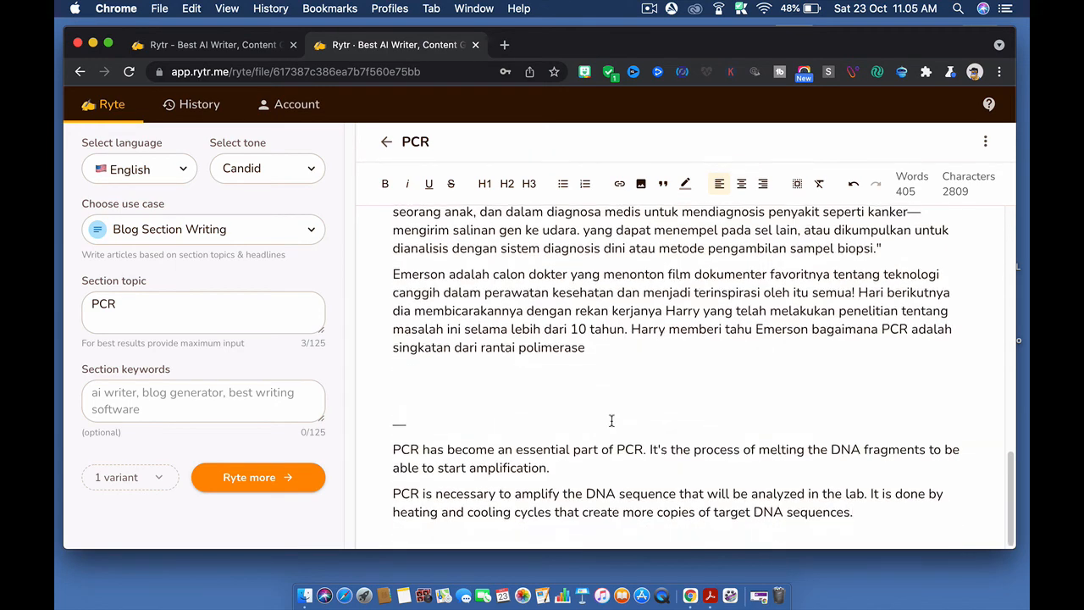
{"action": "scroll", "coordinate": [570, 465], "scroll_direction": "up", "scroll_amount": 15}
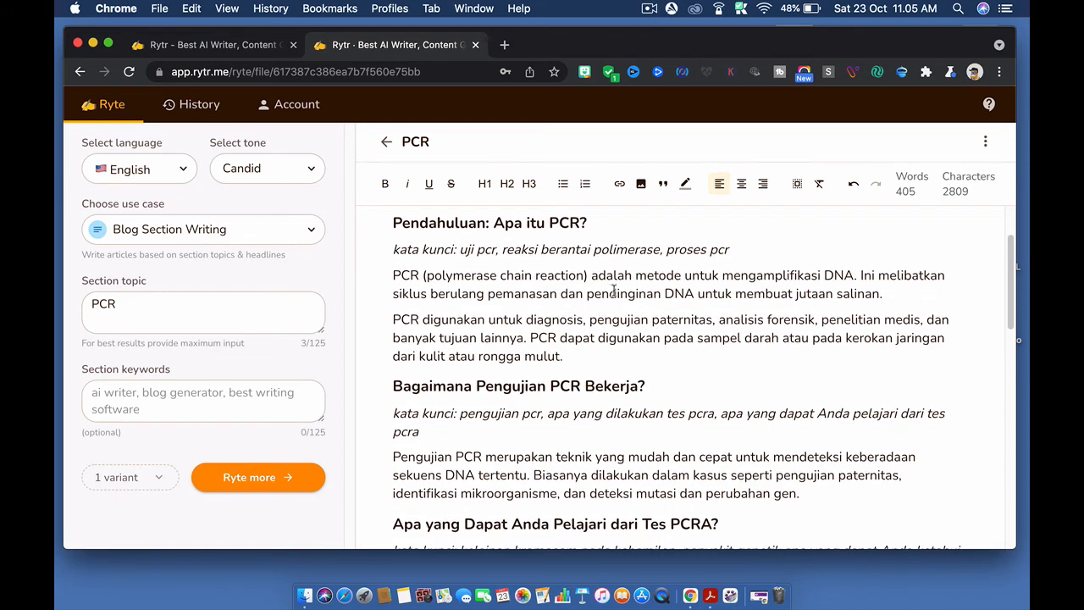
{"action": "scroll", "coordinate": [683, 388], "scroll_direction": "down", "scroll_amount": 2}
{"action": "scroll", "coordinate": [587, 399], "scroll_direction": "down", "scroll_amount": 7}
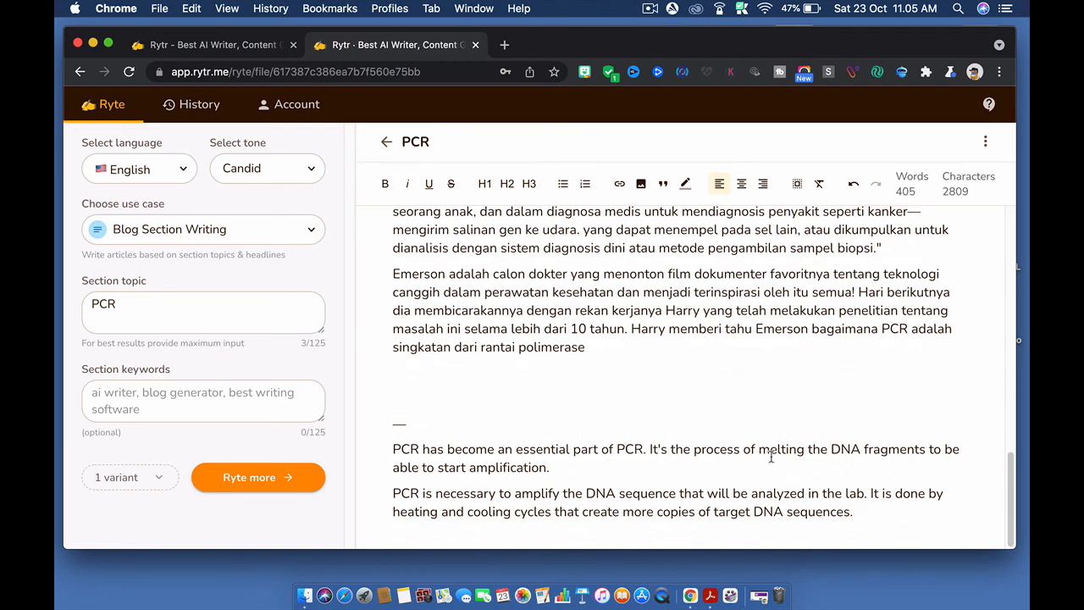
{"action": "scroll", "coordinate": [780, 403], "scroll_direction": "up", "scroll_amount": 1}
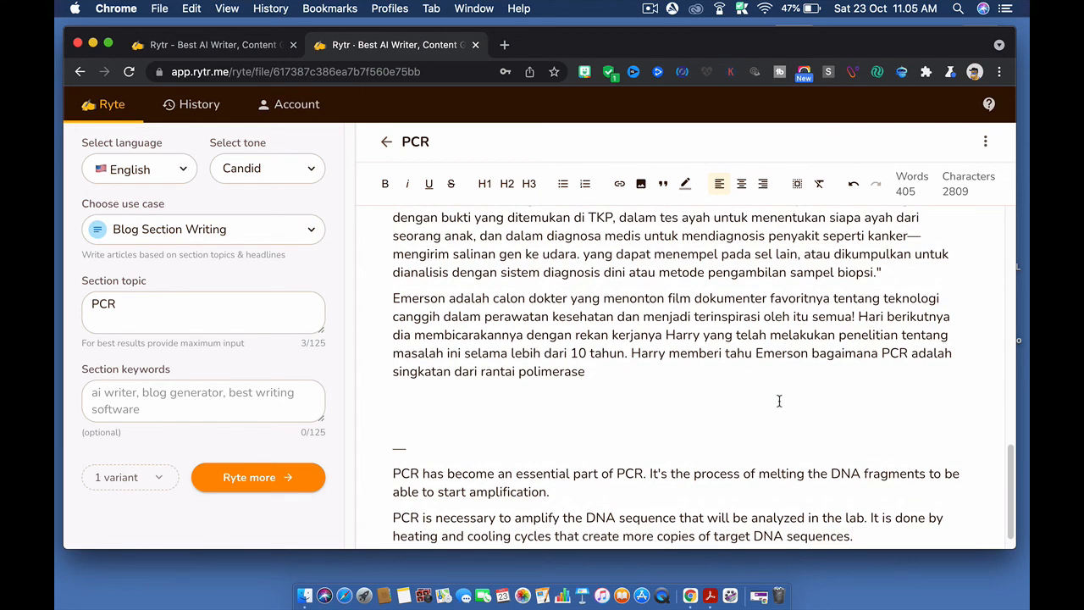
{"action": "scroll", "coordinate": [779, 401], "scroll_direction": "up", "scroll_amount": 10}
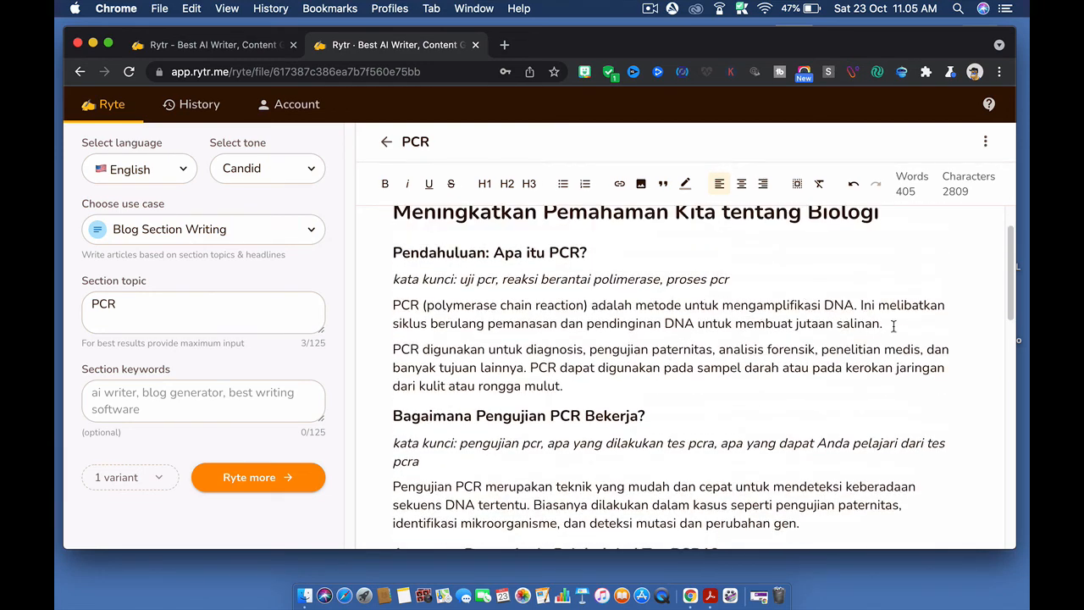
{"action": "left_click_drag", "start_coordinate": [893, 325], "coordinate": [966, 319]}
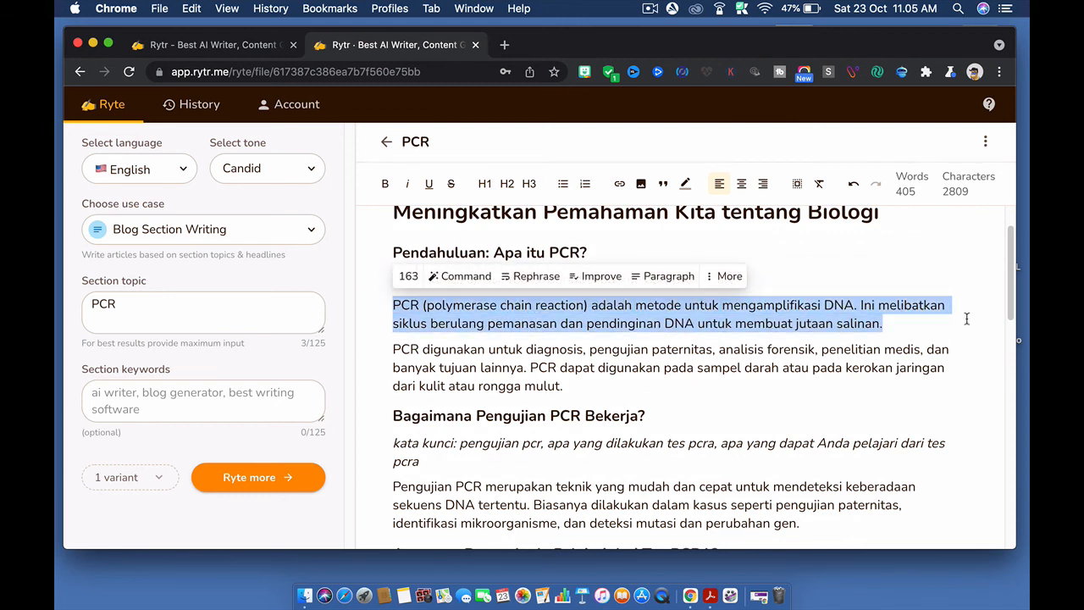
{"action": "scroll", "coordinate": [781, 364], "scroll_direction": "down", "scroll_amount": 10}
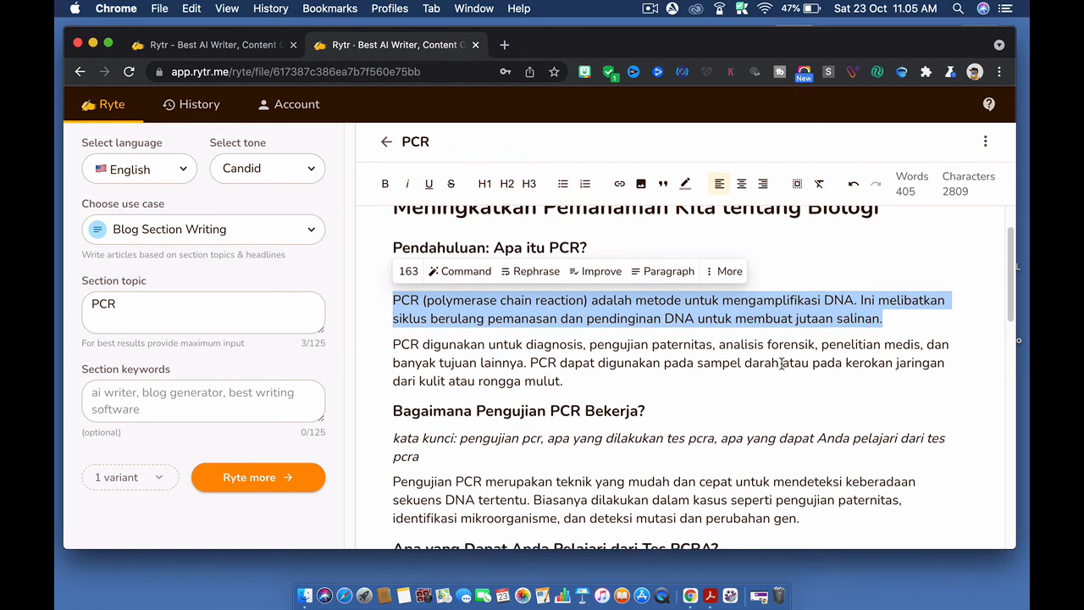
{"action": "scroll", "coordinate": [781, 364], "scroll_direction": "down", "scroll_amount": 1}
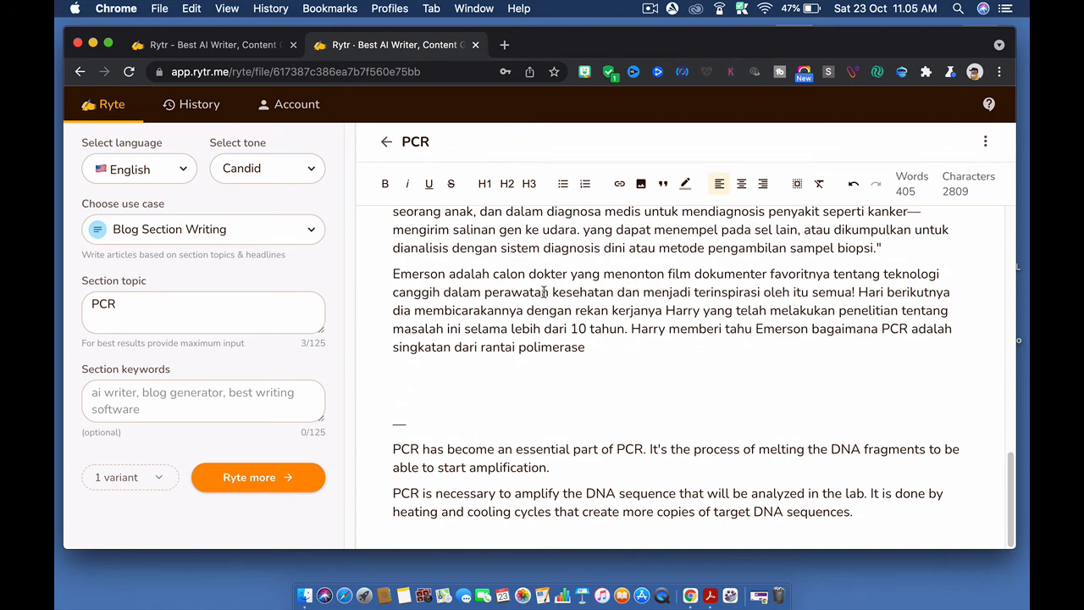
{"action": "scroll", "coordinate": [546, 293], "scroll_direction": "up", "scroll_amount": 7}
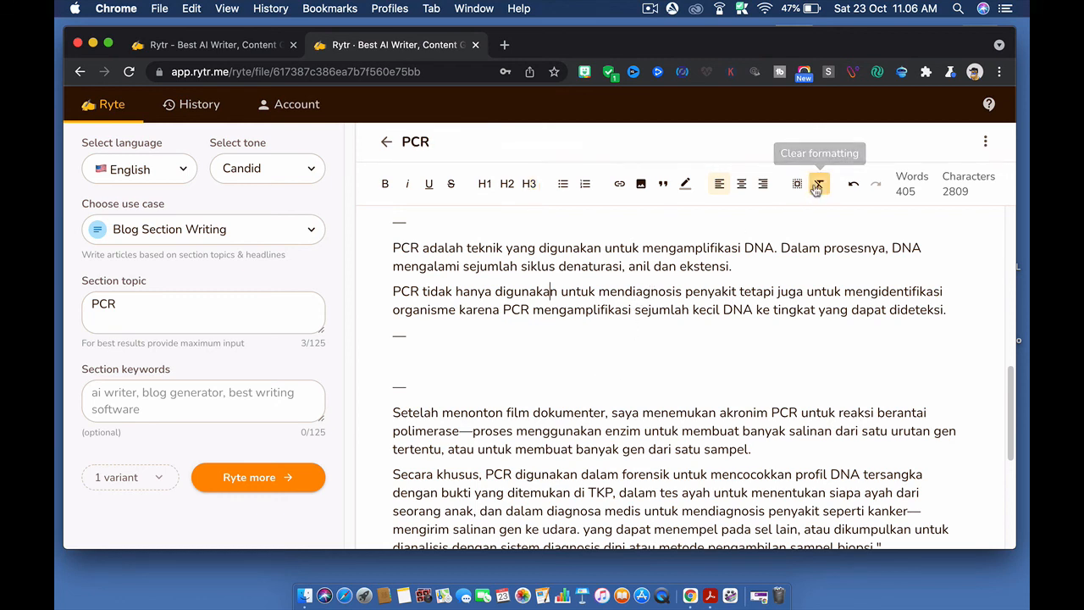
{"action": "left_click", "coordinate": [388, 144]}
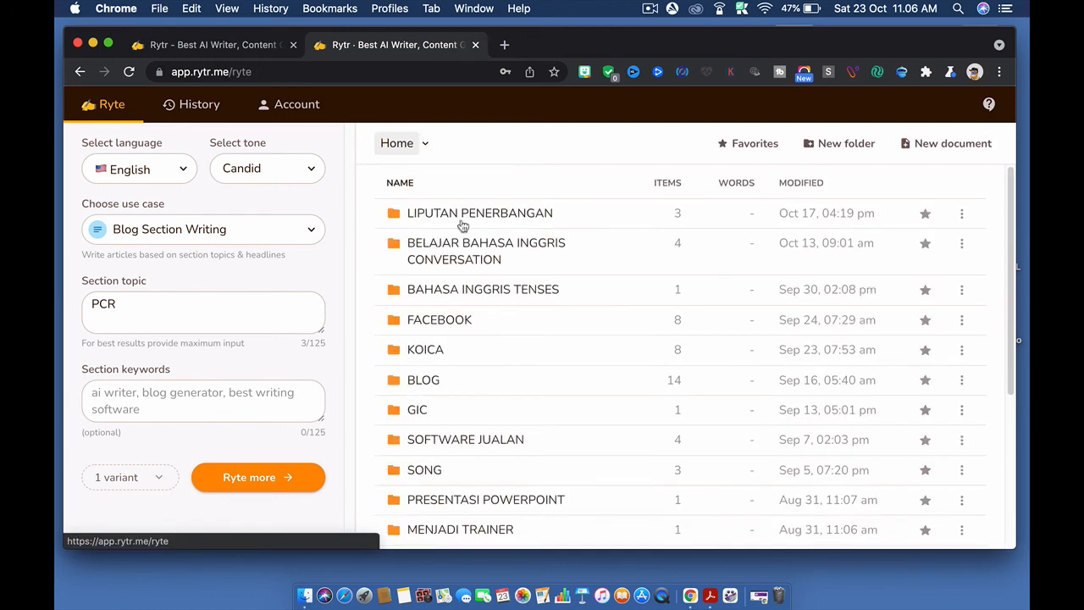
{"action": "scroll", "coordinate": [566, 346], "scroll_direction": "down", "scroll_amount": 1}
{"action": "scroll", "coordinate": [567, 346], "scroll_direction": "down", "scroll_amount": 3}
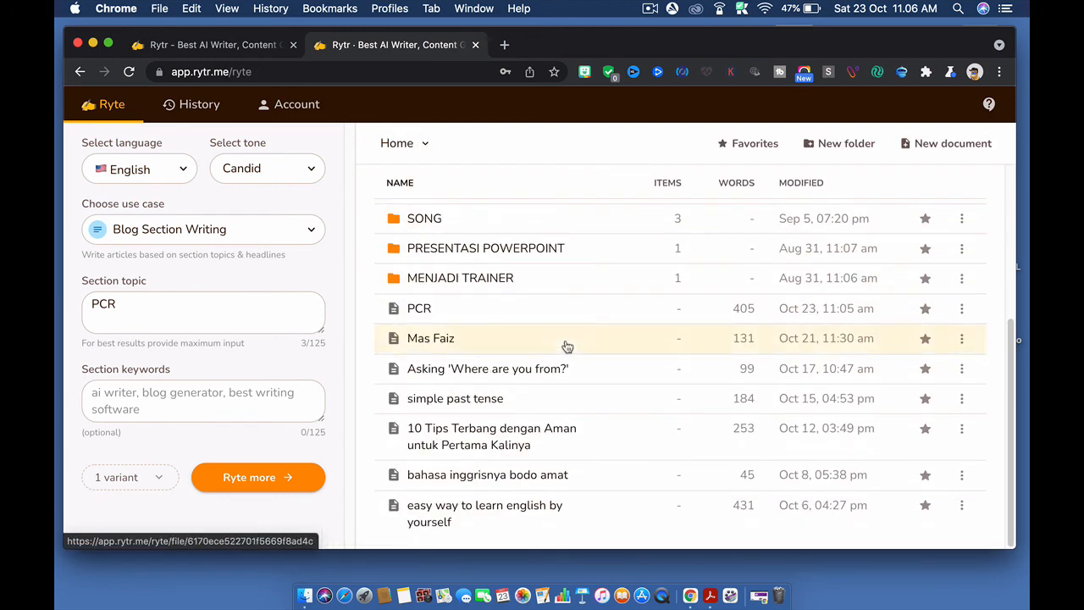
{"action": "scroll", "coordinate": [567, 346], "scroll_direction": "up", "scroll_amount": 3}
{"action": "scroll", "coordinate": [569, 348], "scroll_direction": "down", "scroll_amount": 3}
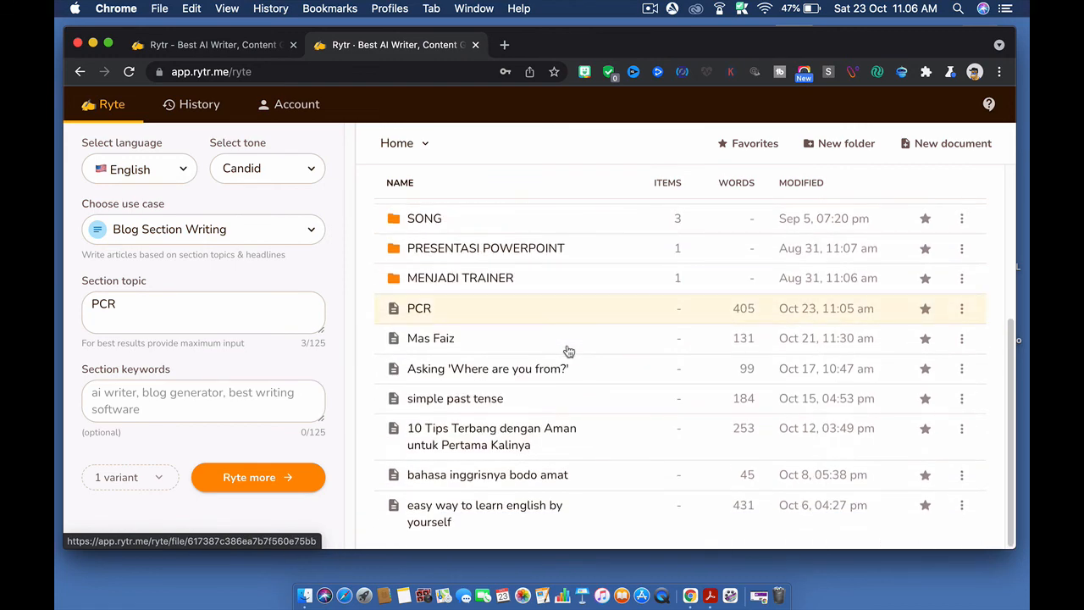
{"action": "left_click", "coordinate": [487, 310]}
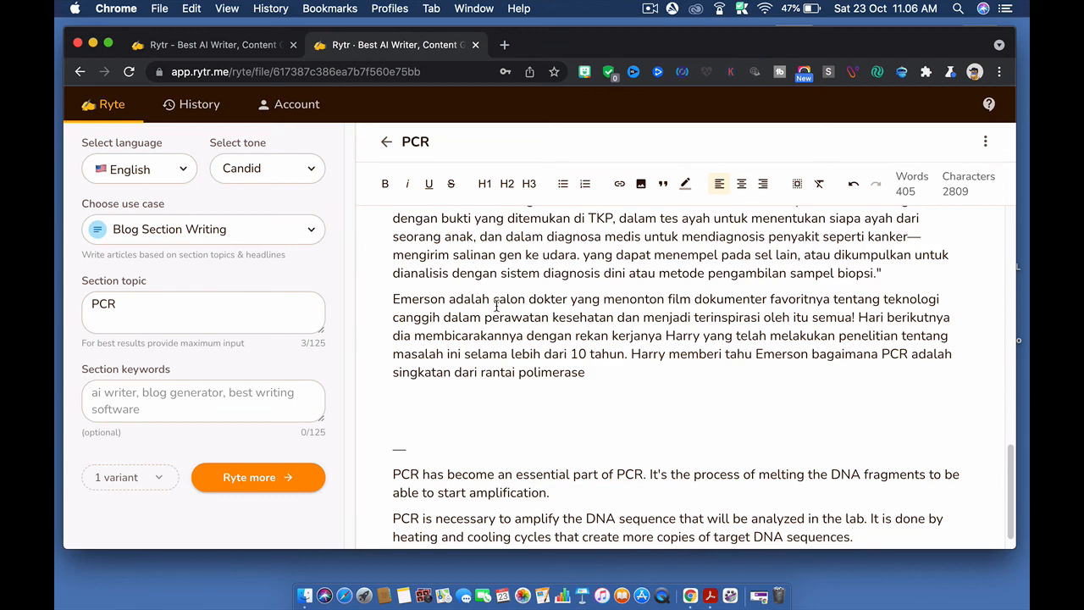
{"action": "scroll", "coordinate": [495, 308], "scroll_direction": "down", "scroll_amount": 1}
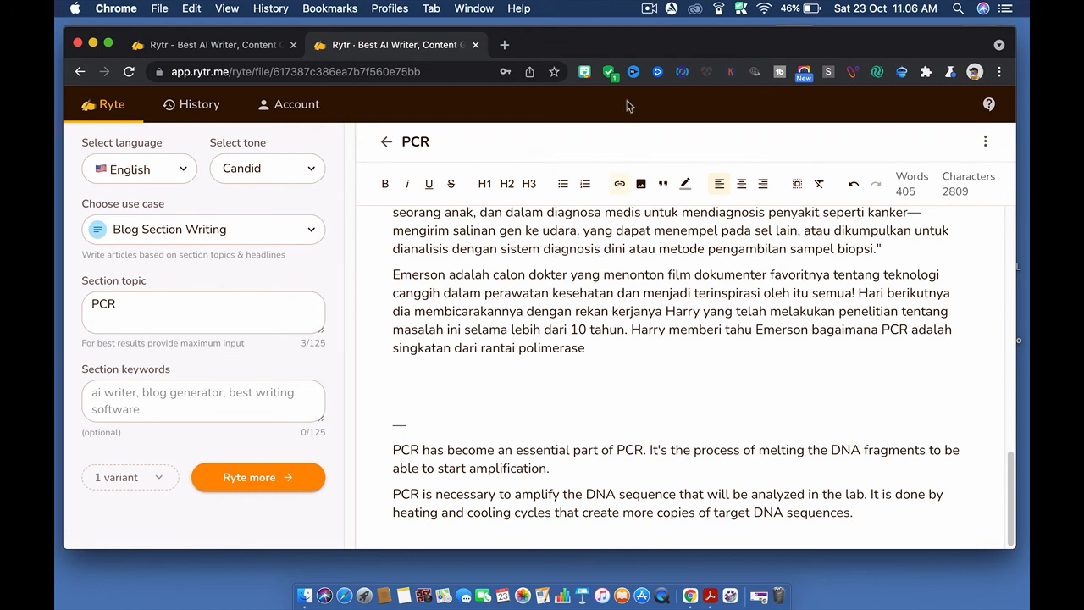
{"action": "left_click", "coordinate": [650, 10]}
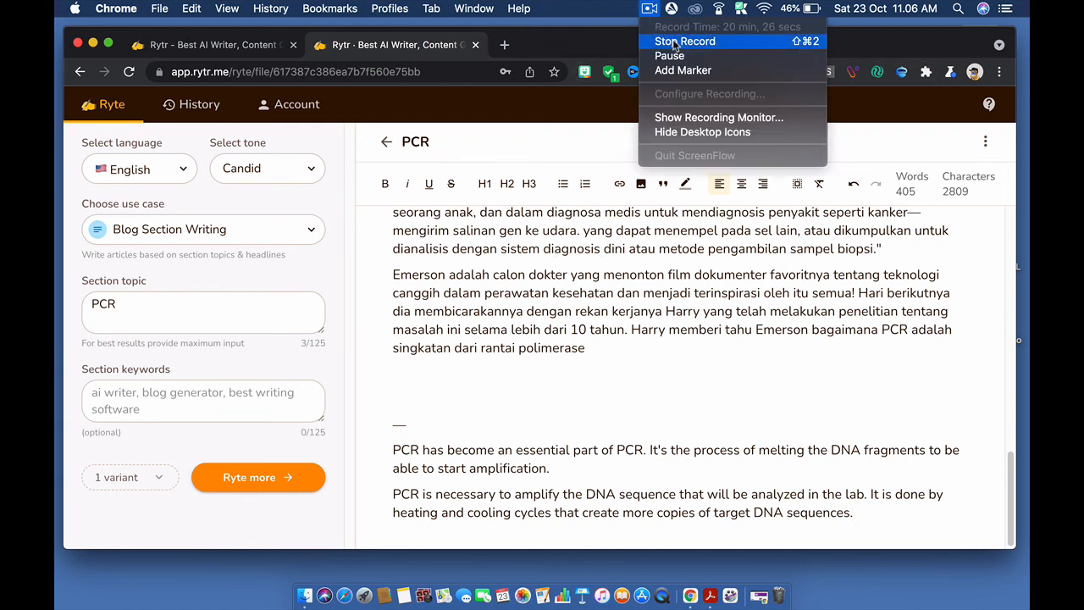